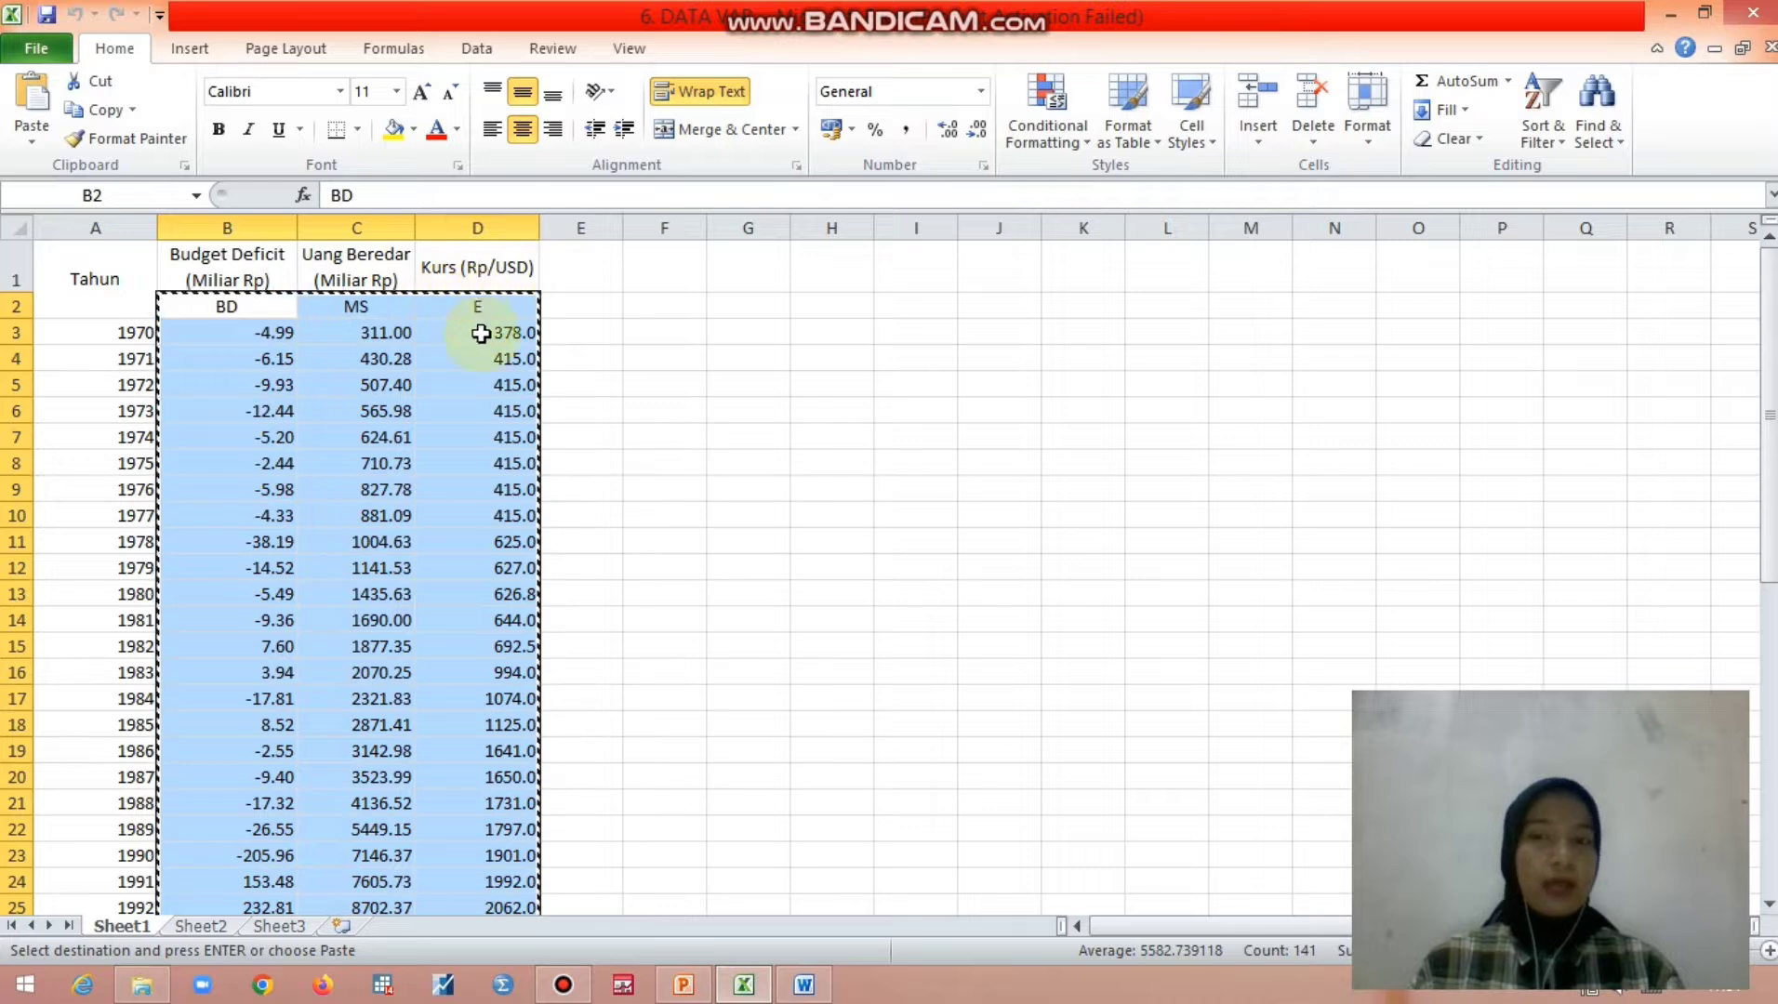
- Switch to EViews and create a dated annual workfile running from 1970 to 2015, declining the license update
{"action": "left_click", "coordinate": [444, 987]}
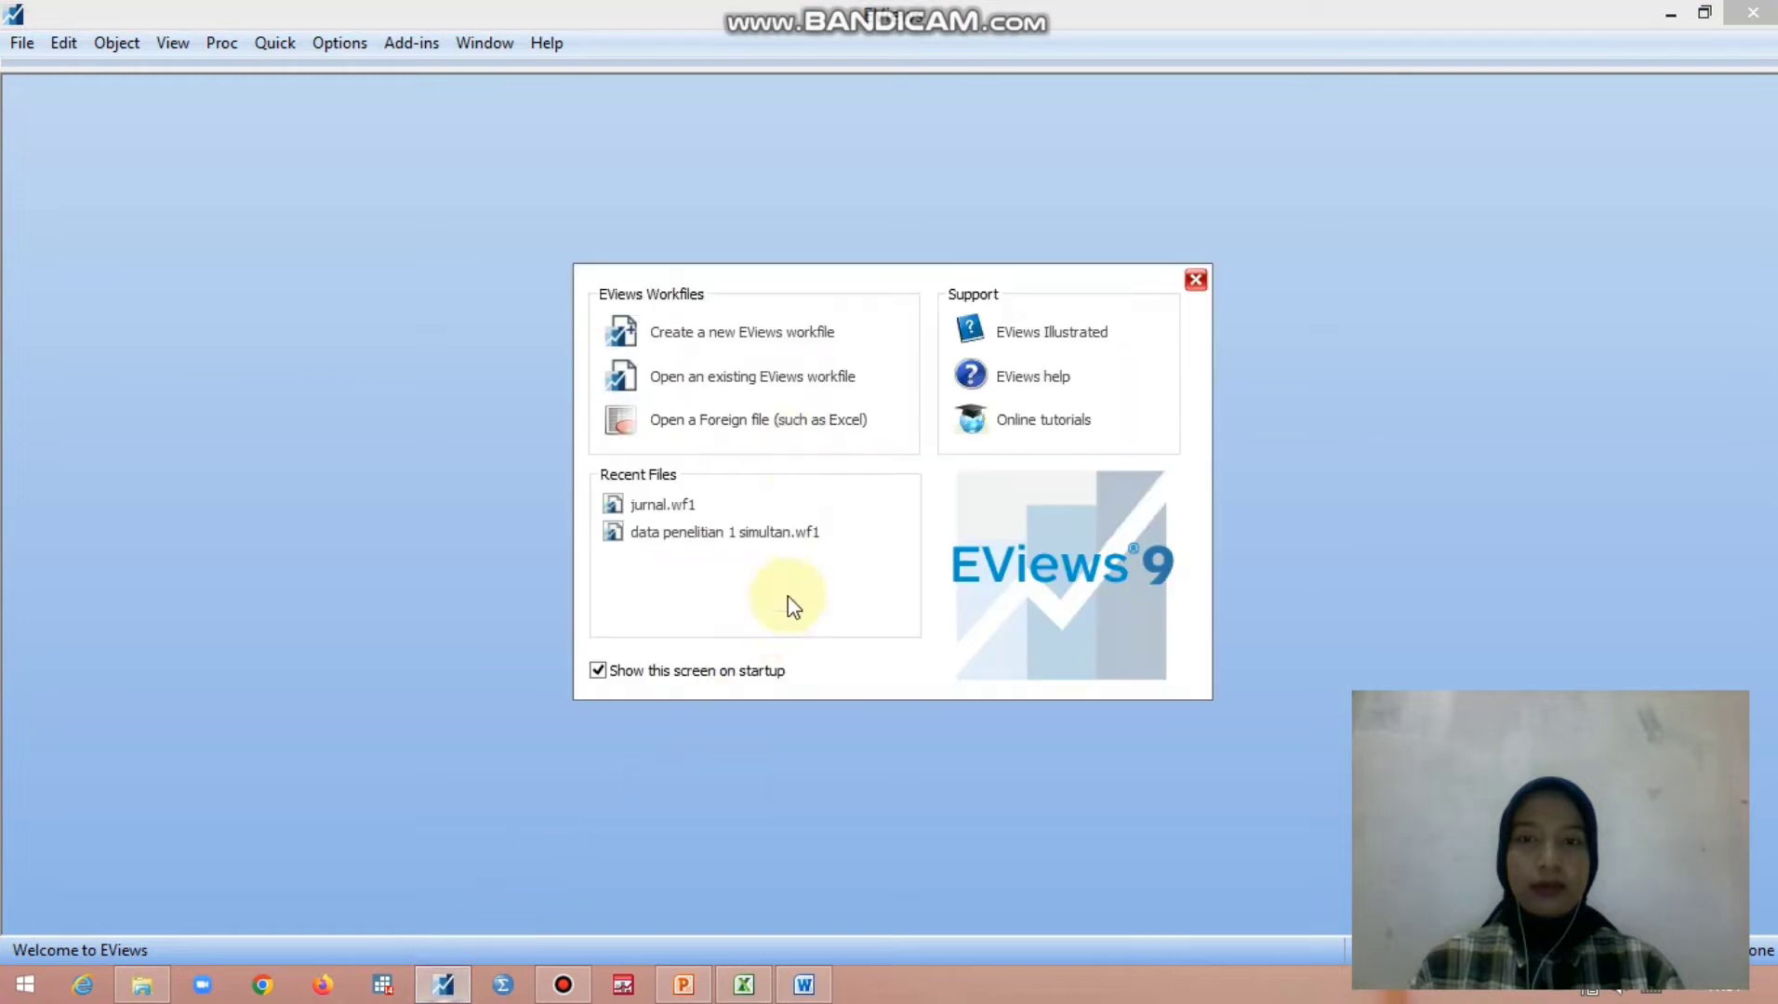
{"action": "left_click", "coordinate": [745, 336]}
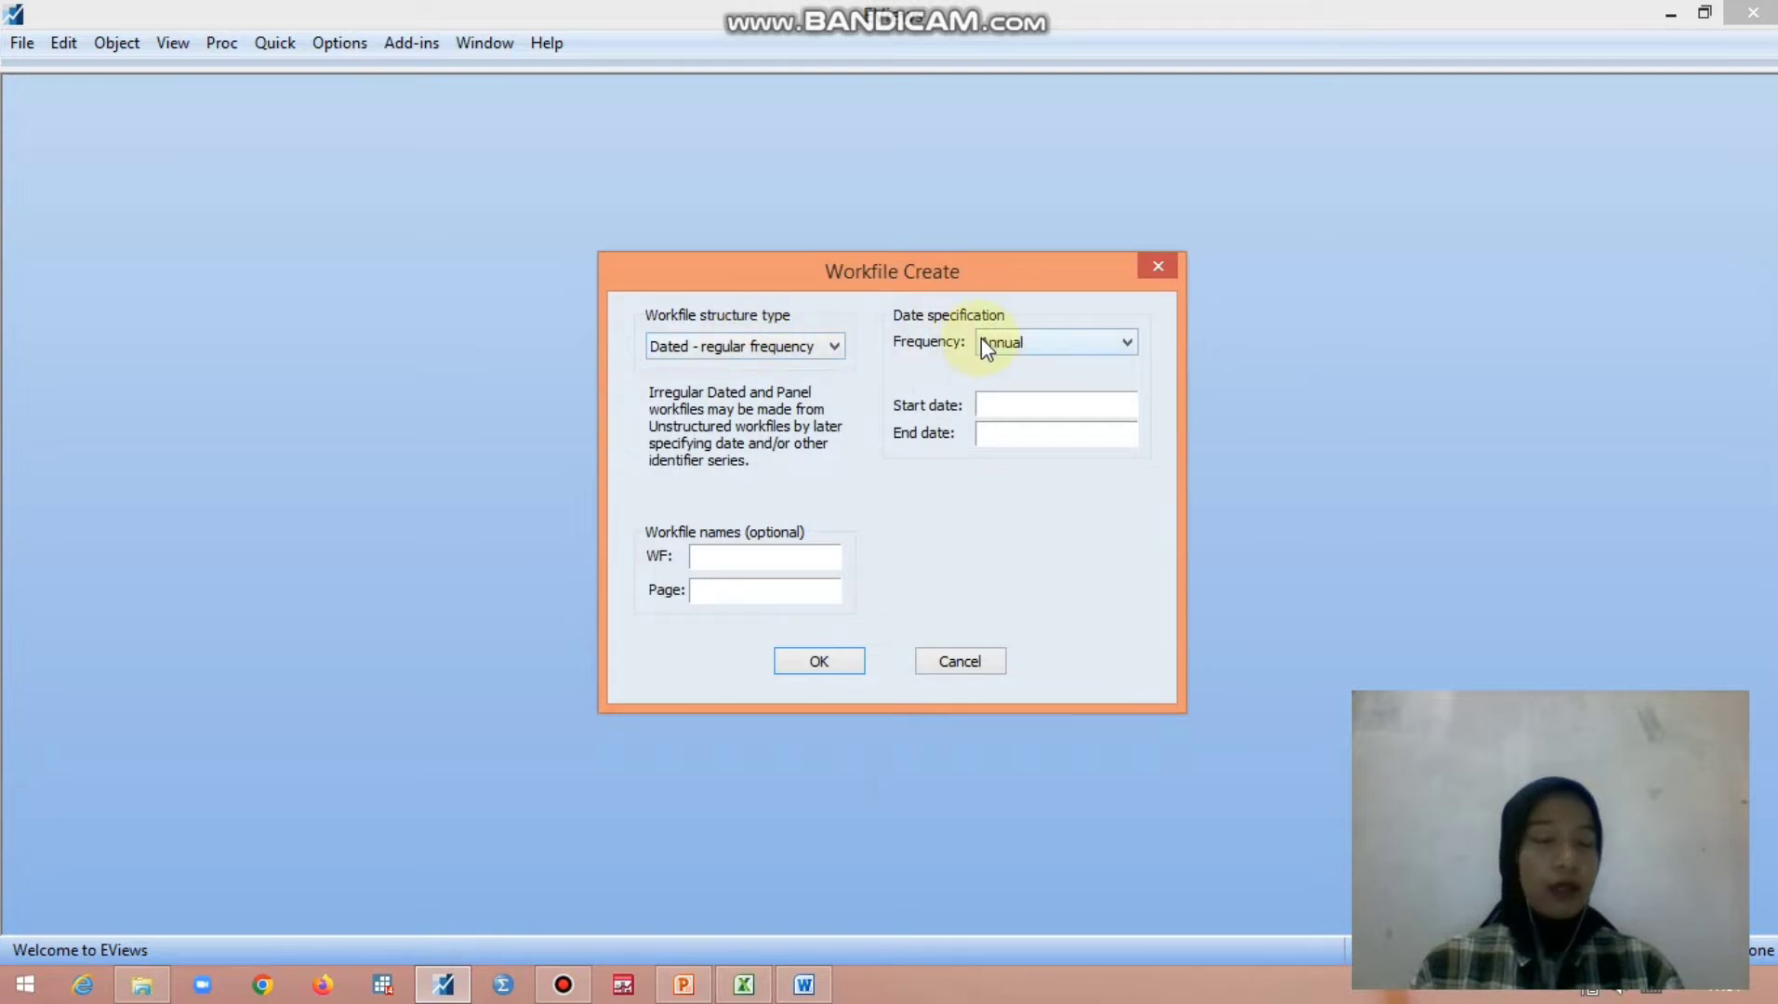
{"action": "left_click", "coordinate": [992, 406]}
{"action": "type", "text": "1970"}
{"action": "left_click", "coordinate": [992, 434]}
{"action": "type", "text": "2015"}
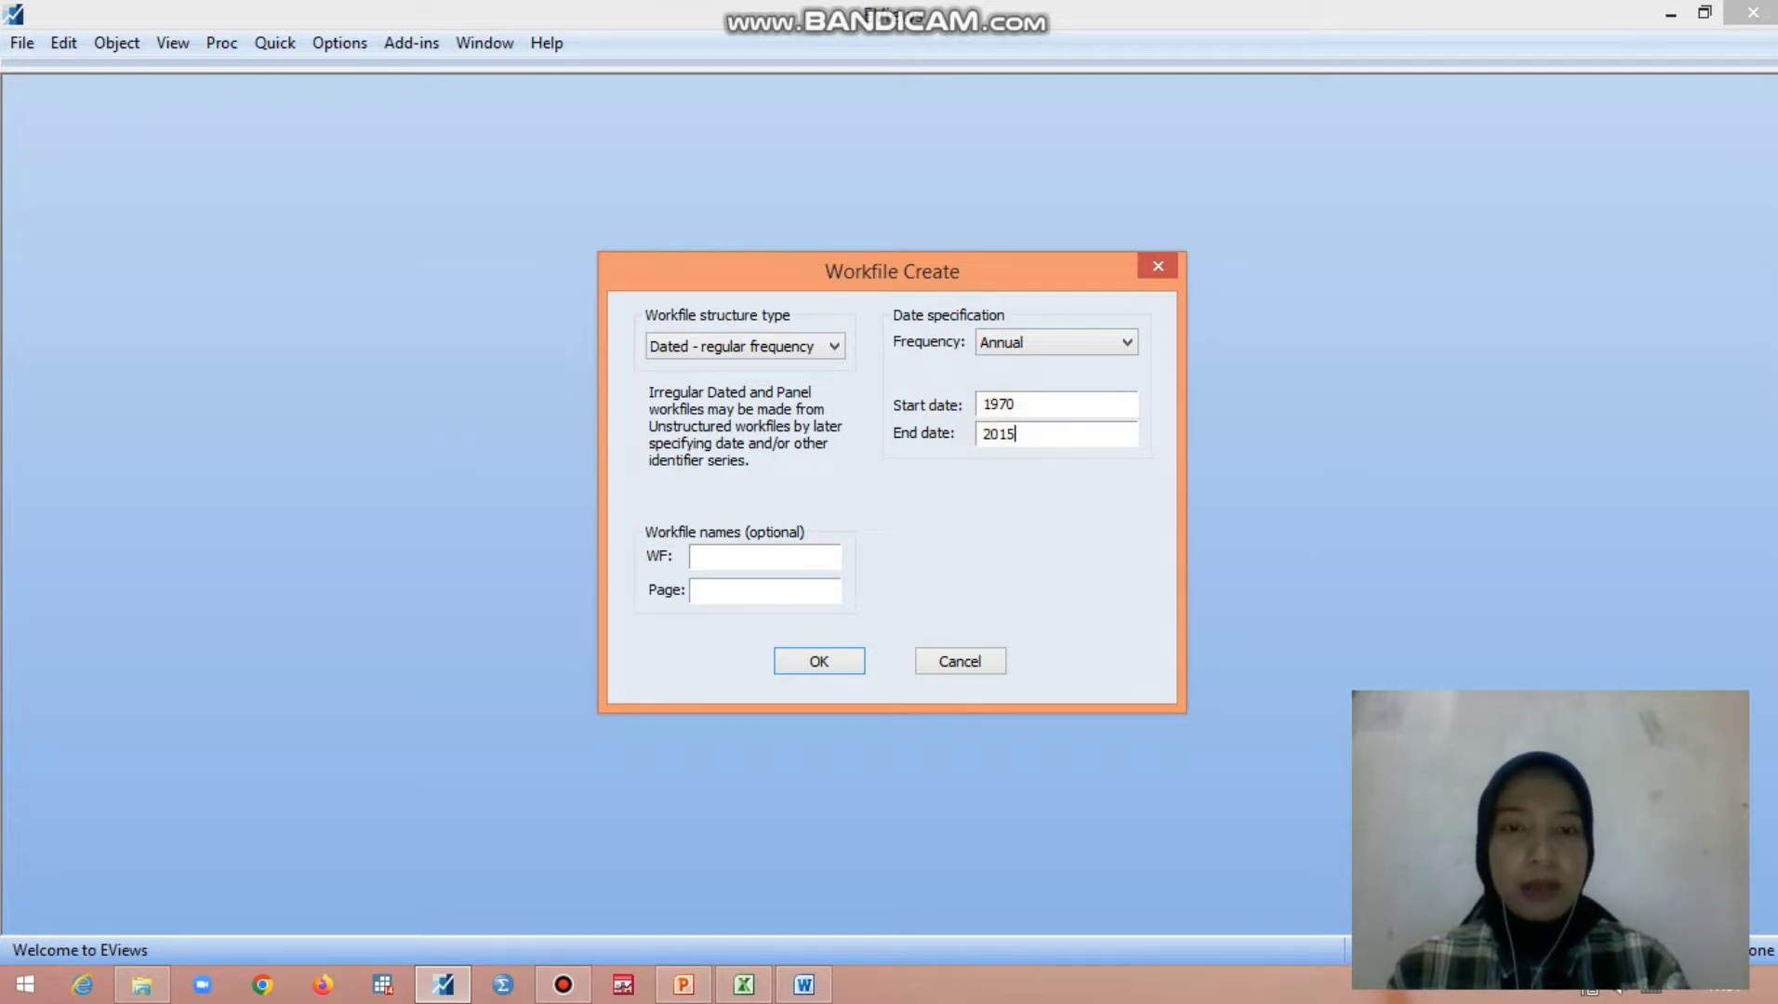
{"action": "left_click", "coordinate": [827, 662]}
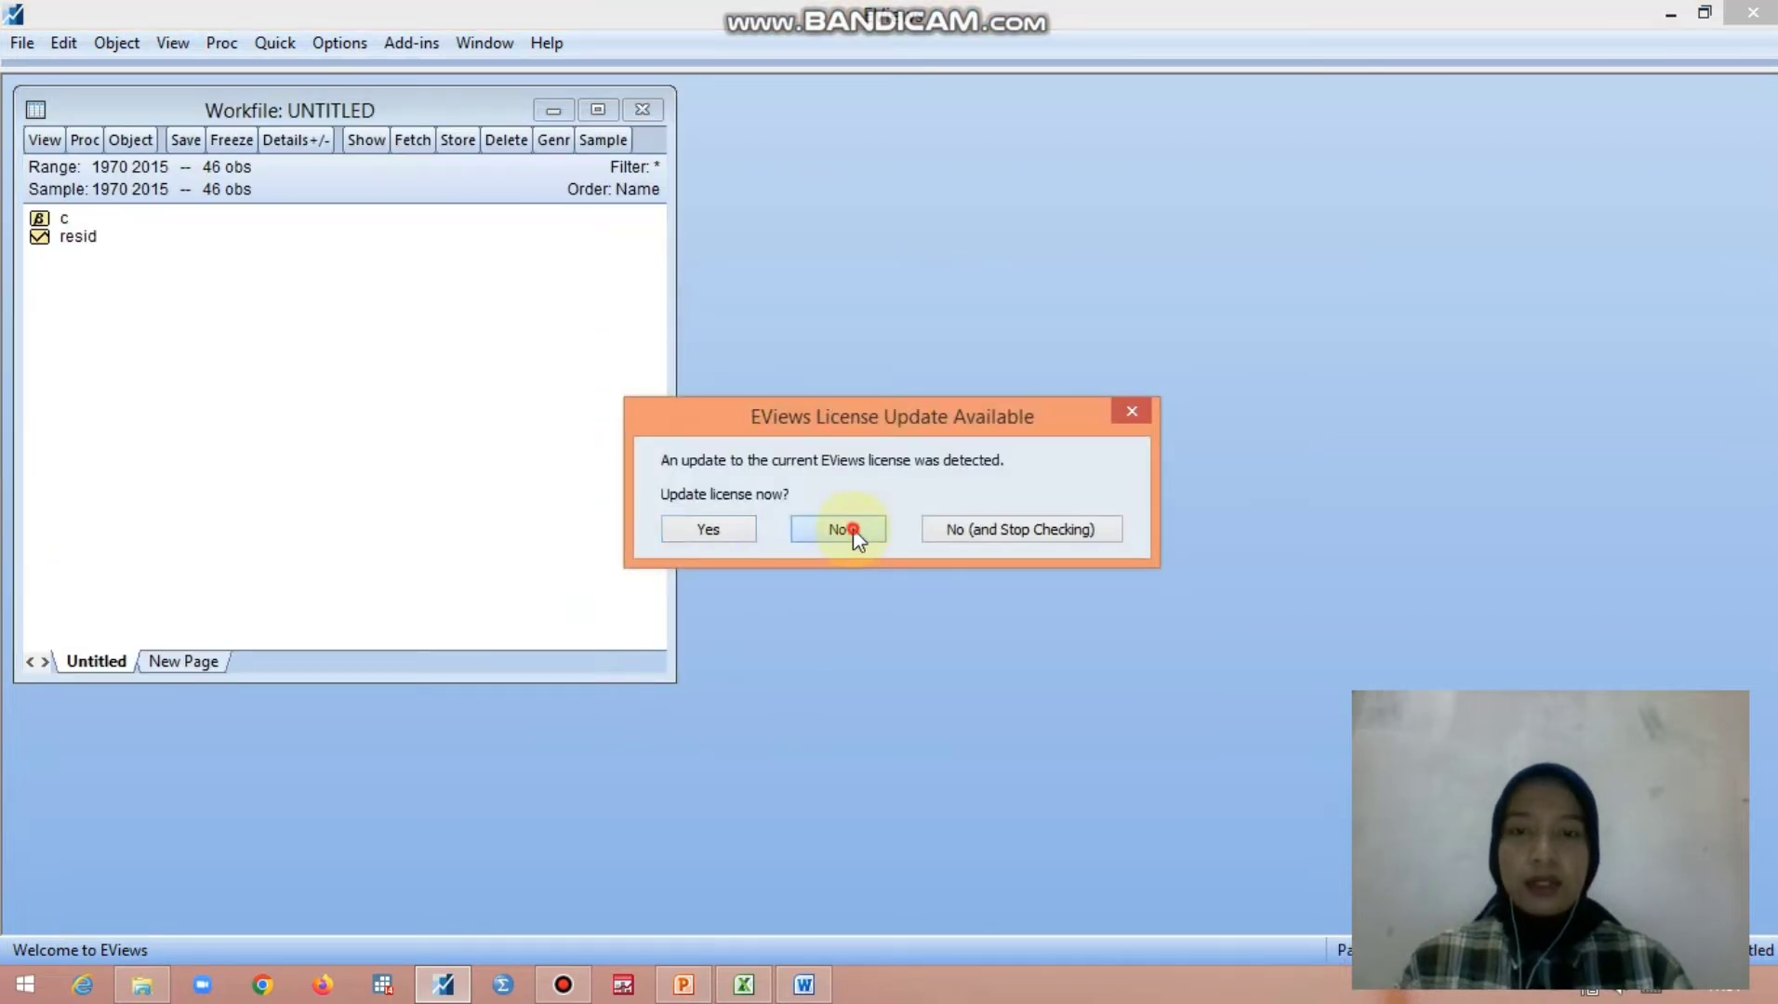
{"action": "left_click", "coordinate": [853, 528]}
- Paste the copied BD, MS and E data with their headers into a new empty group and name it group01
{"action": "left_click", "coordinate": [277, 43]}
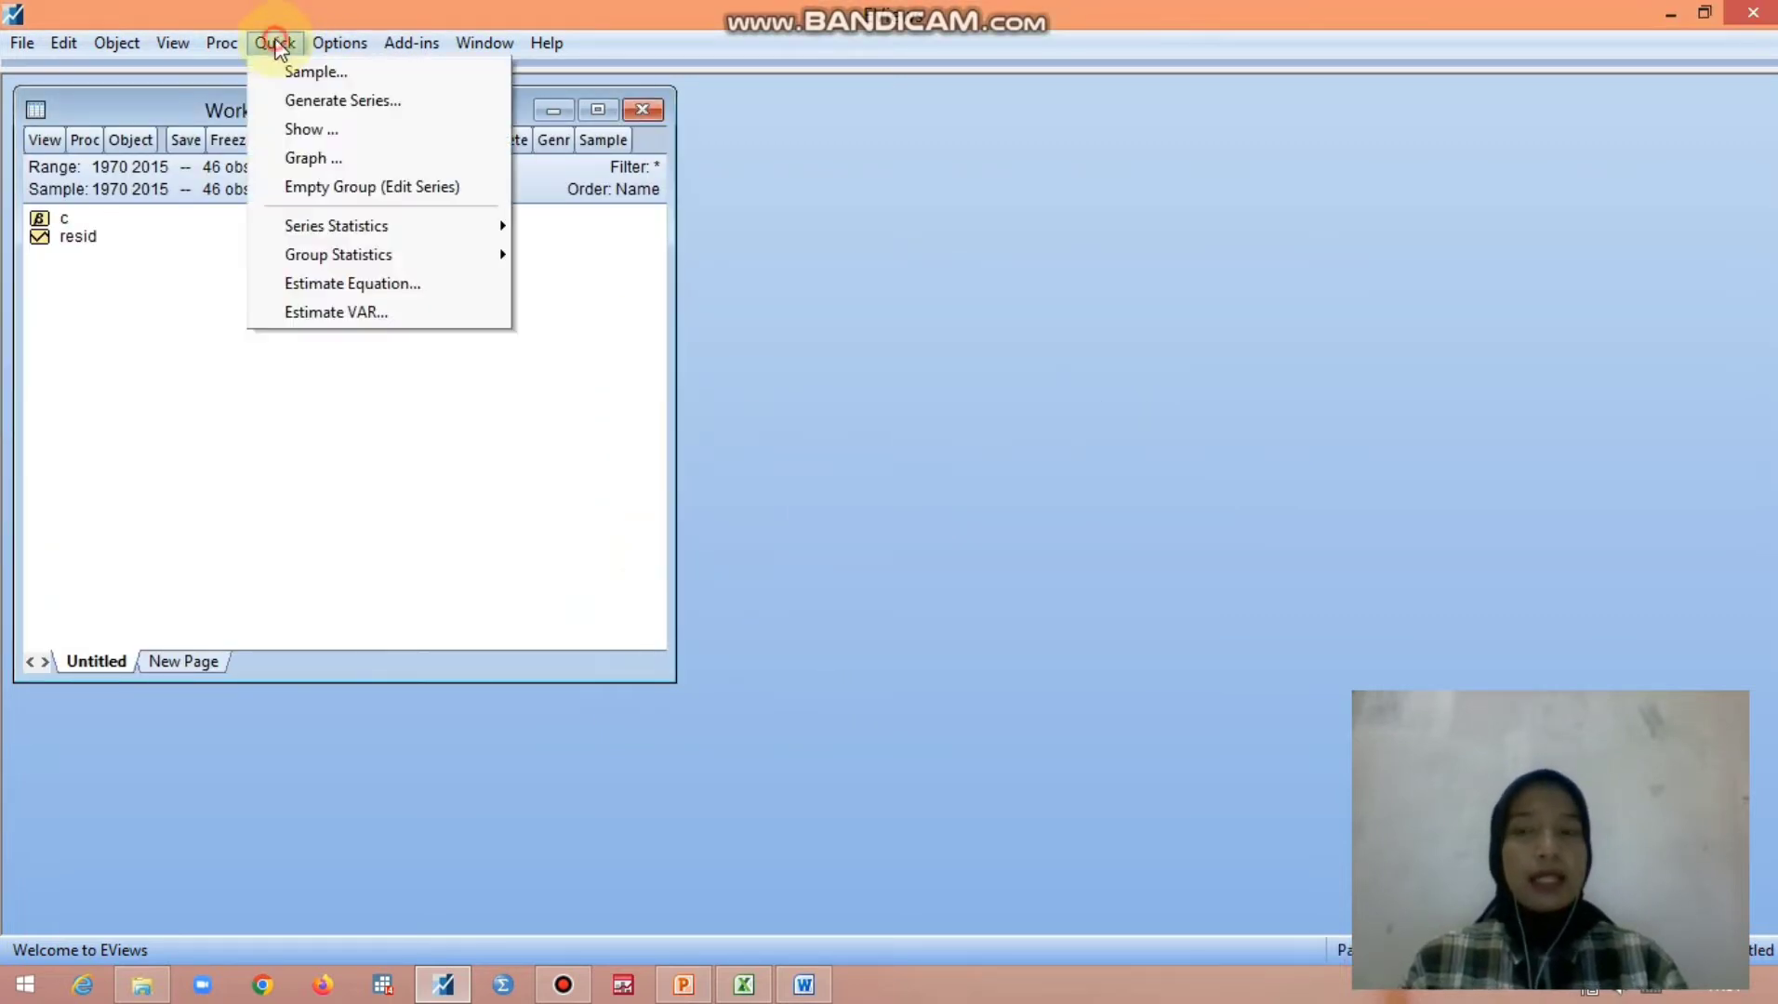
{"action": "left_click", "coordinate": [318, 190]}
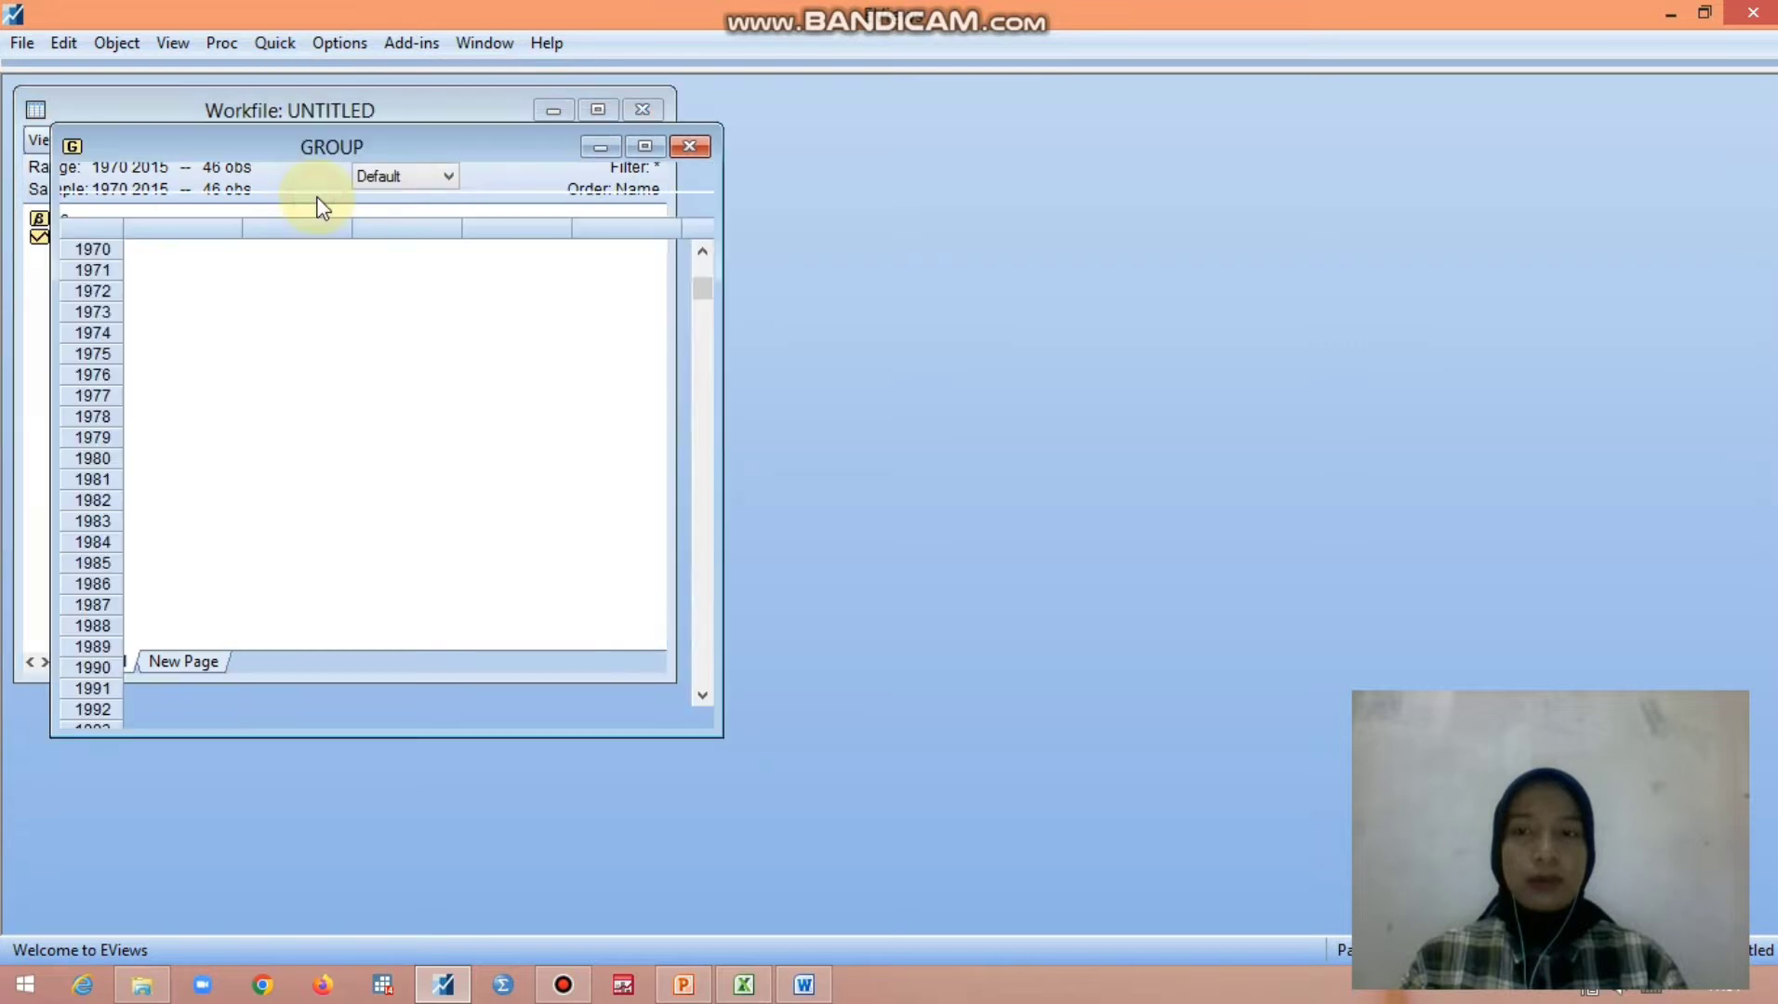
{"action": "left_click_drag", "start_coordinate": [423, 716], "coordinate": [138, 735]}
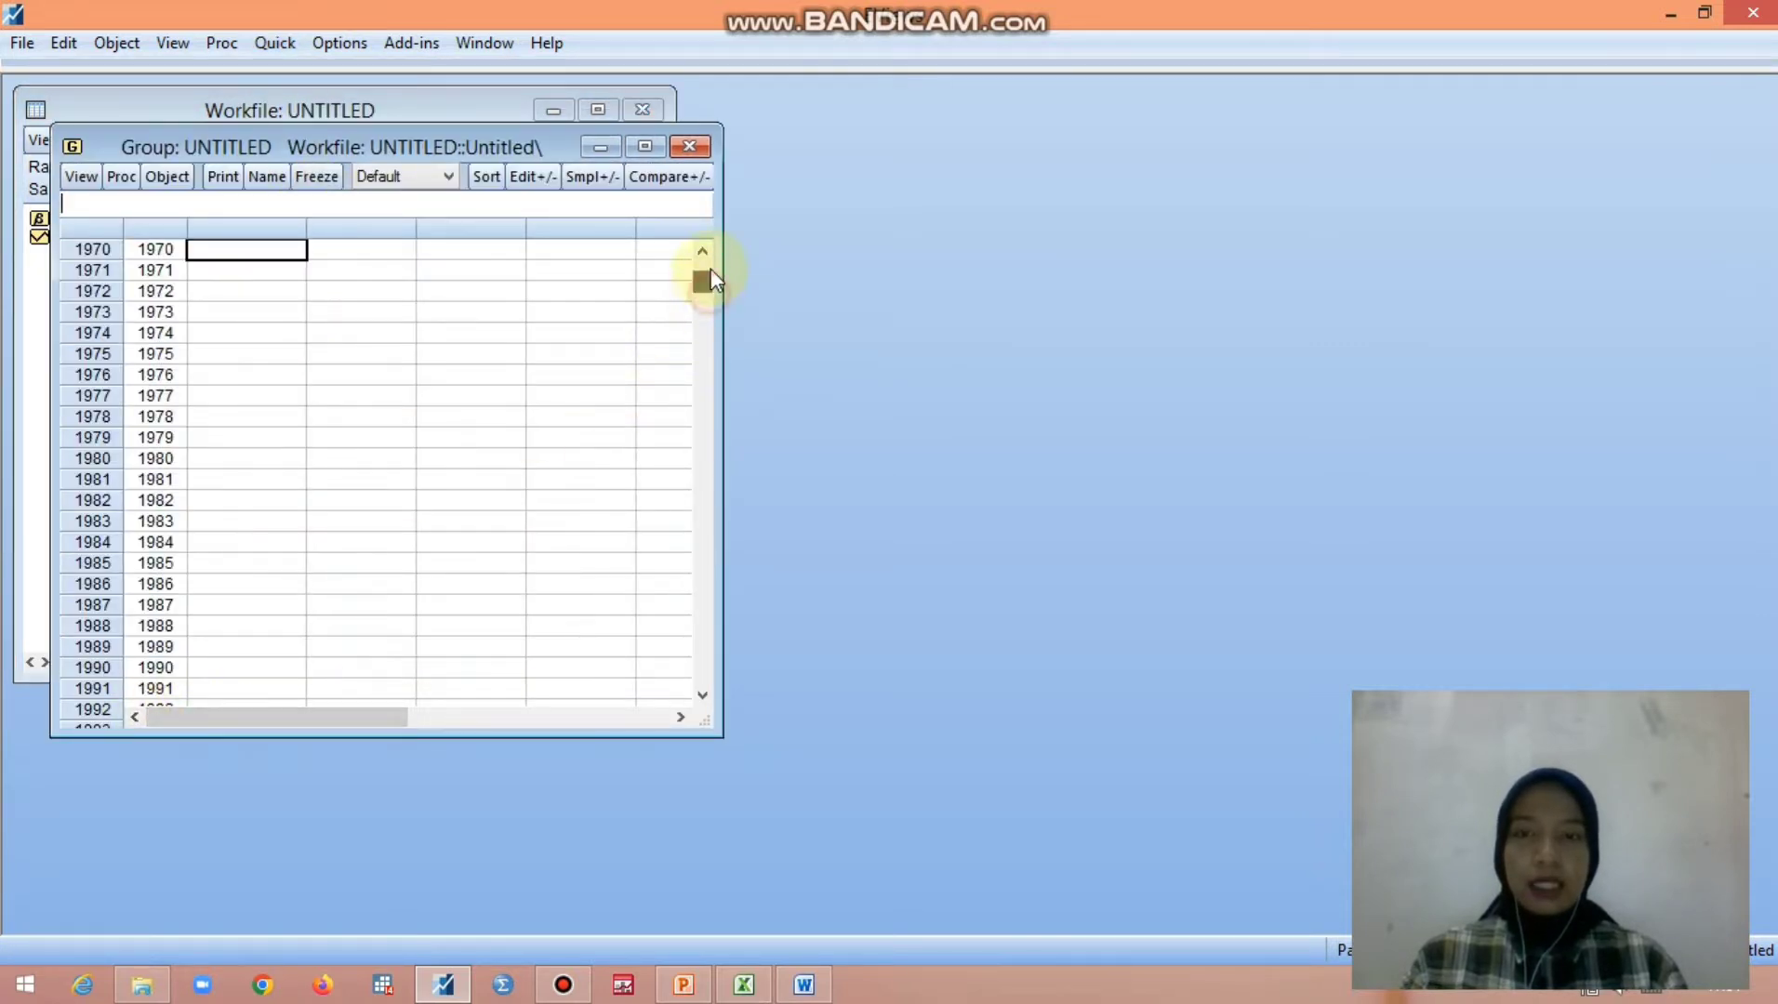
{"action": "scroll", "coordinate": [708, 273], "scroll_direction": "up", "scroll_amount": 1}
{"action": "left_click", "coordinate": [749, 986]}
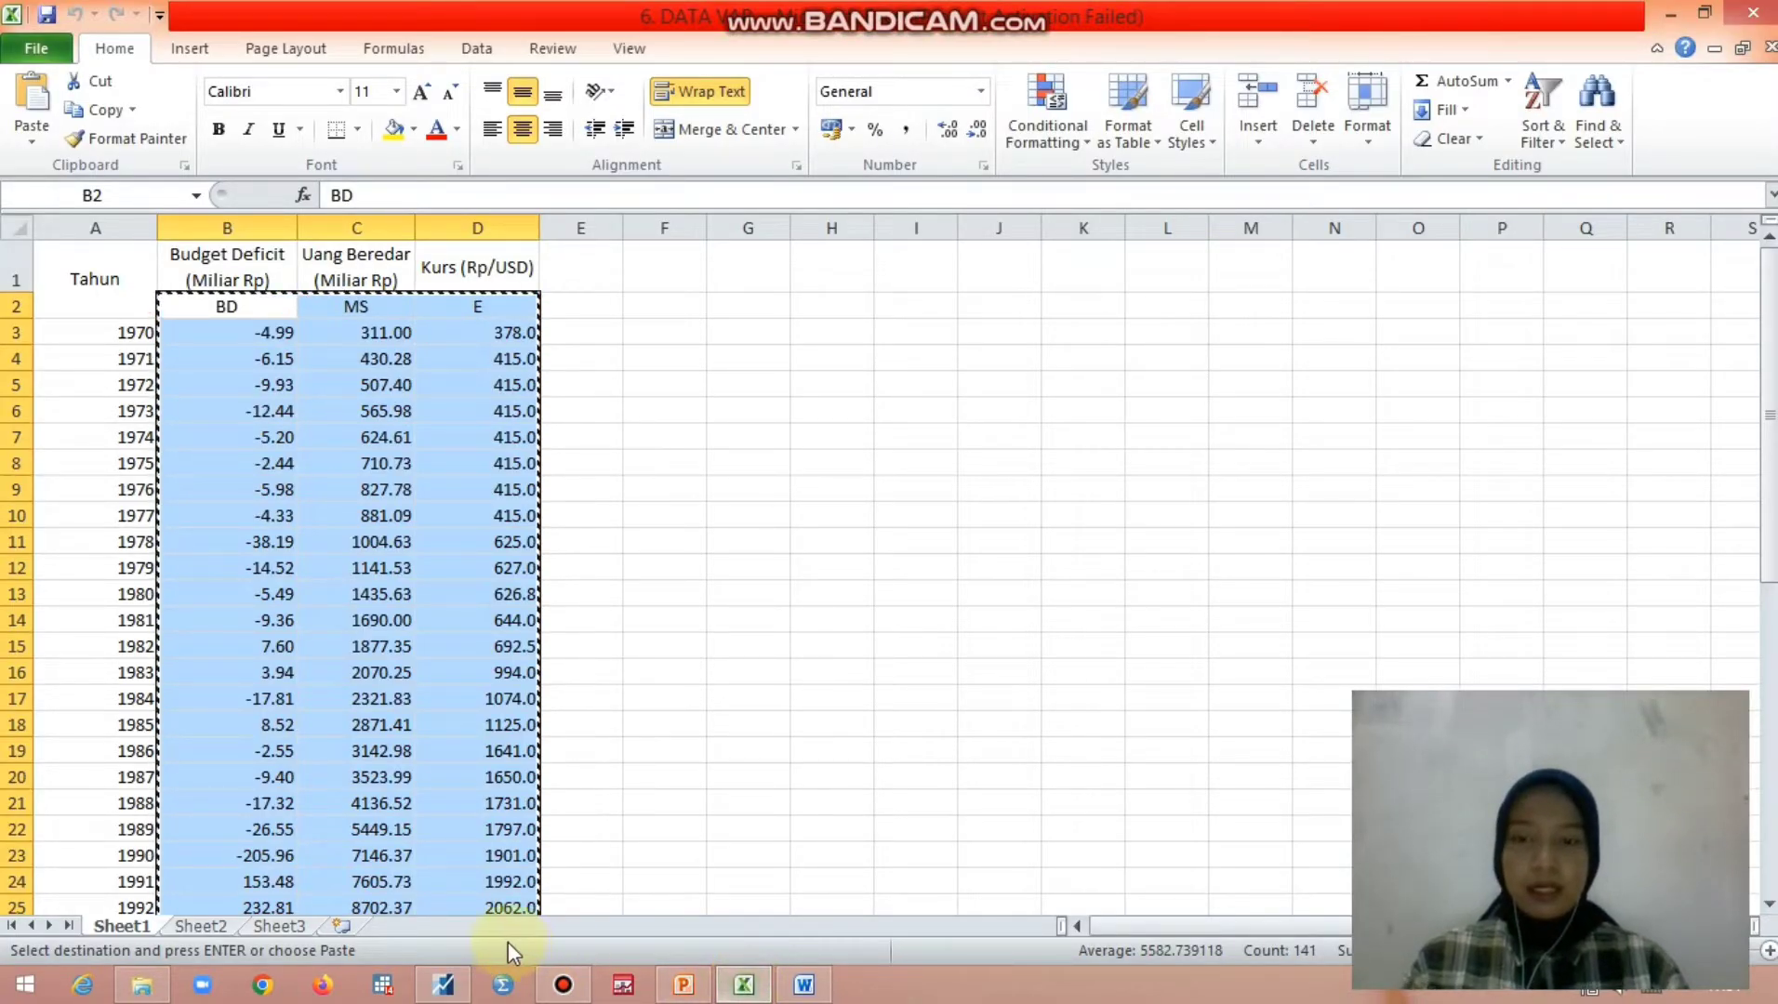
{"action": "left_click", "coordinate": [443, 986]}
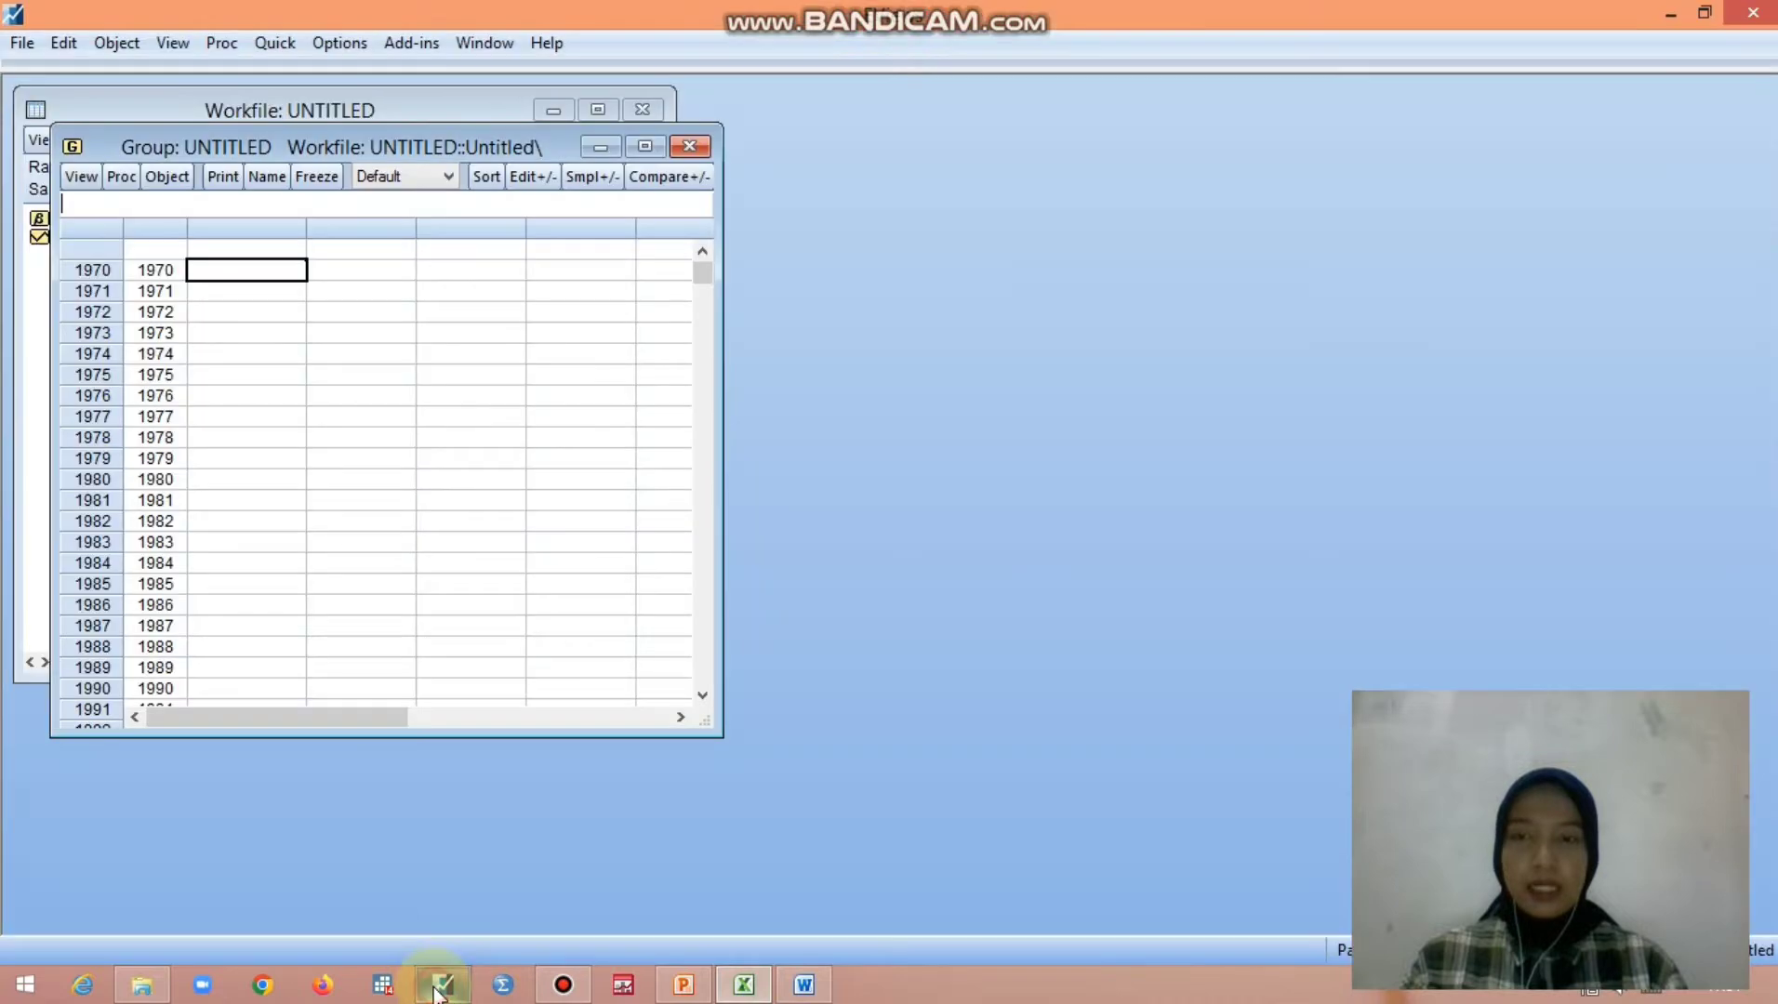
{"action": "left_click", "coordinate": [257, 251]}
{"action": "key", "text": "ctrl+v"}
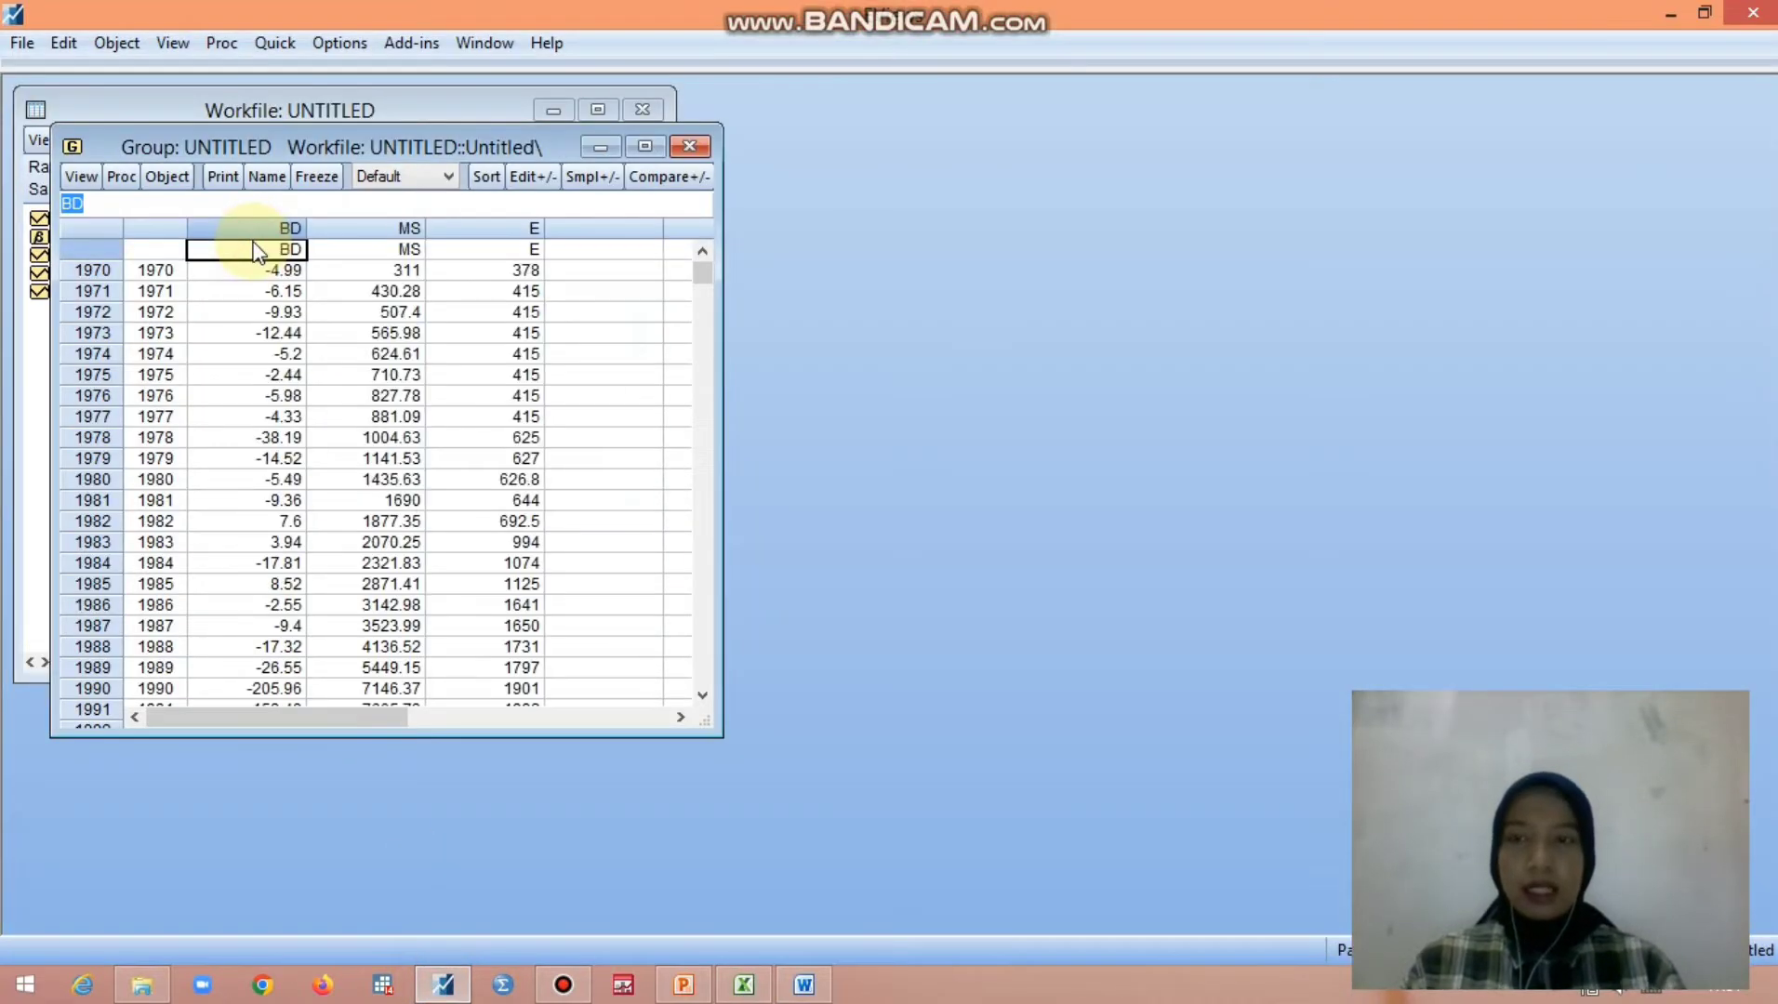
{"action": "left_click", "coordinate": [268, 178]}
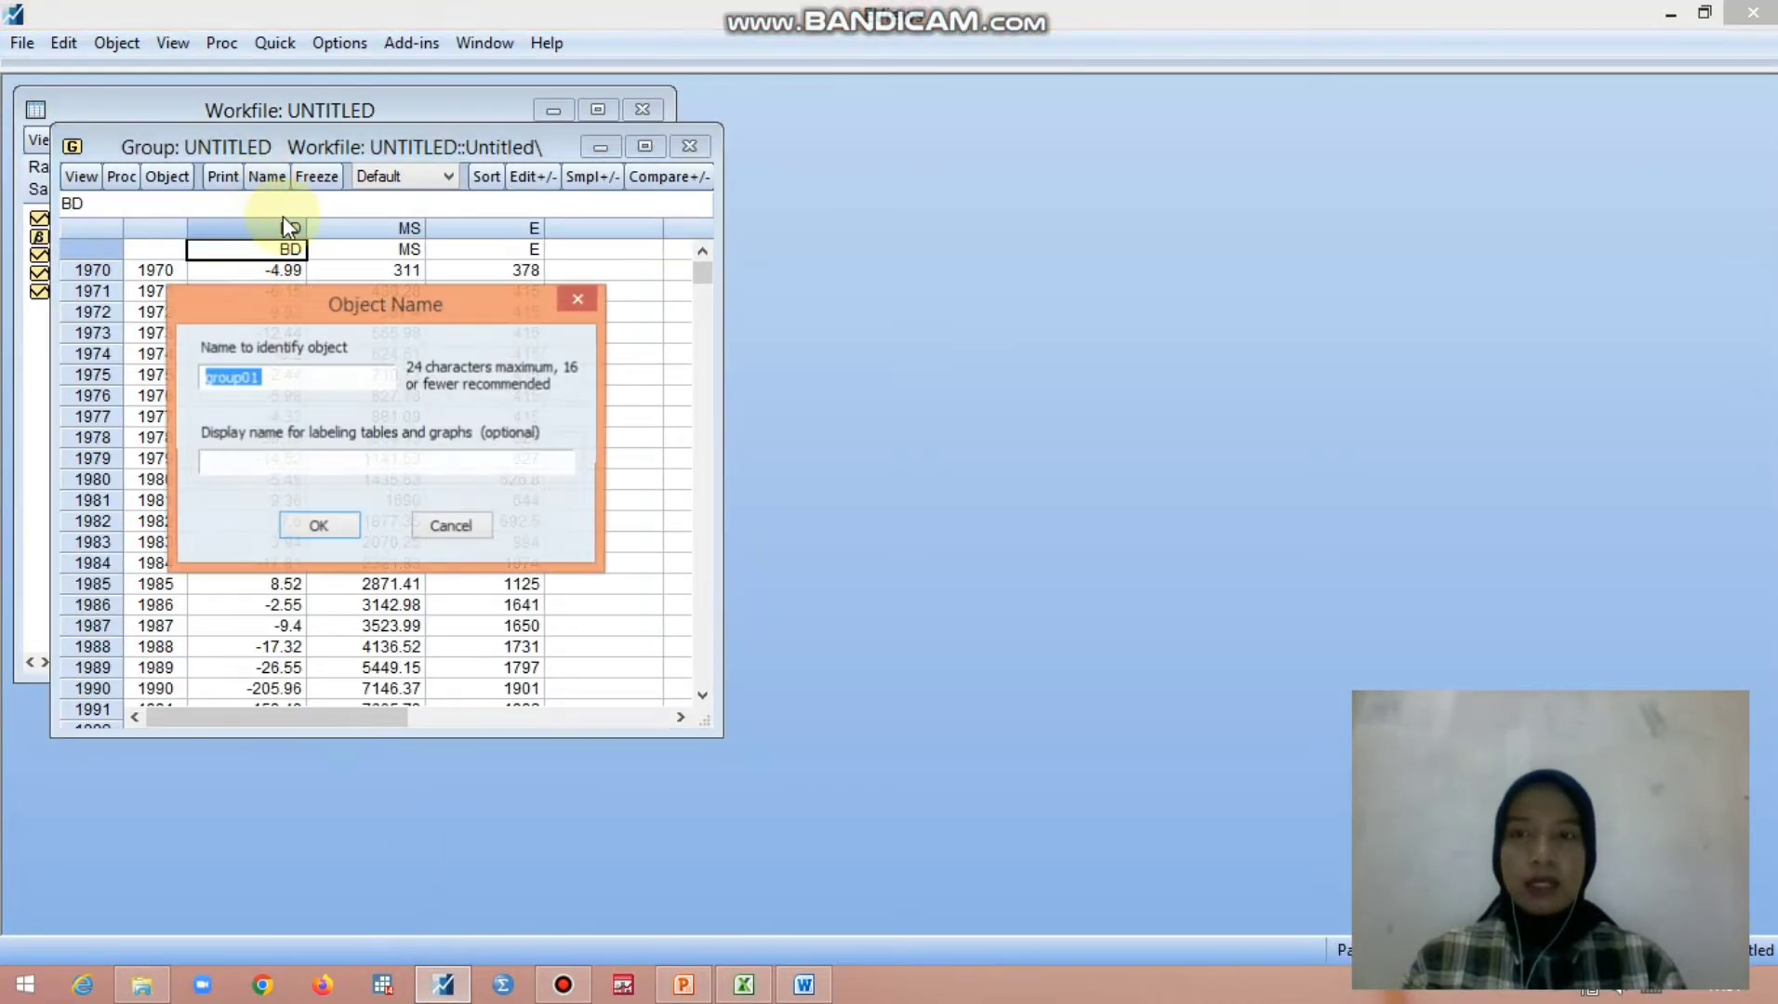
{"action": "left_click", "coordinate": [293, 522]}
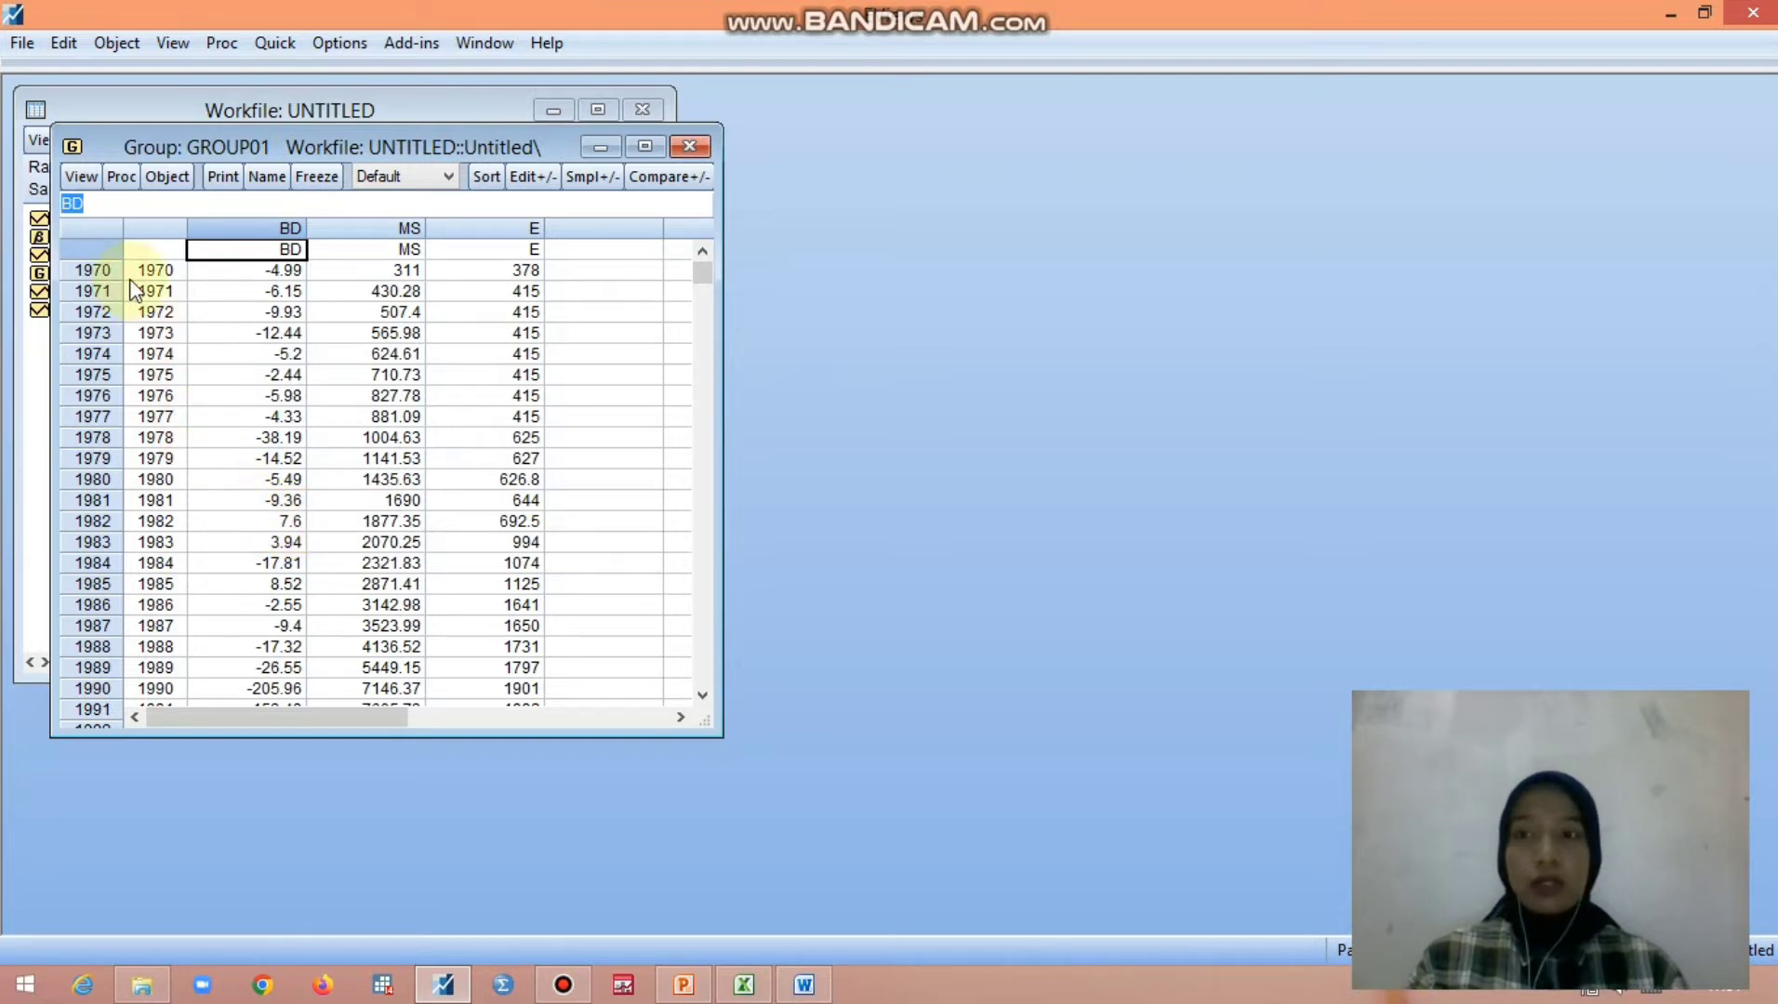
- Run a summary unit root test on group01 at level with individual intercept
{"action": "left_click", "coordinate": [95, 175]}
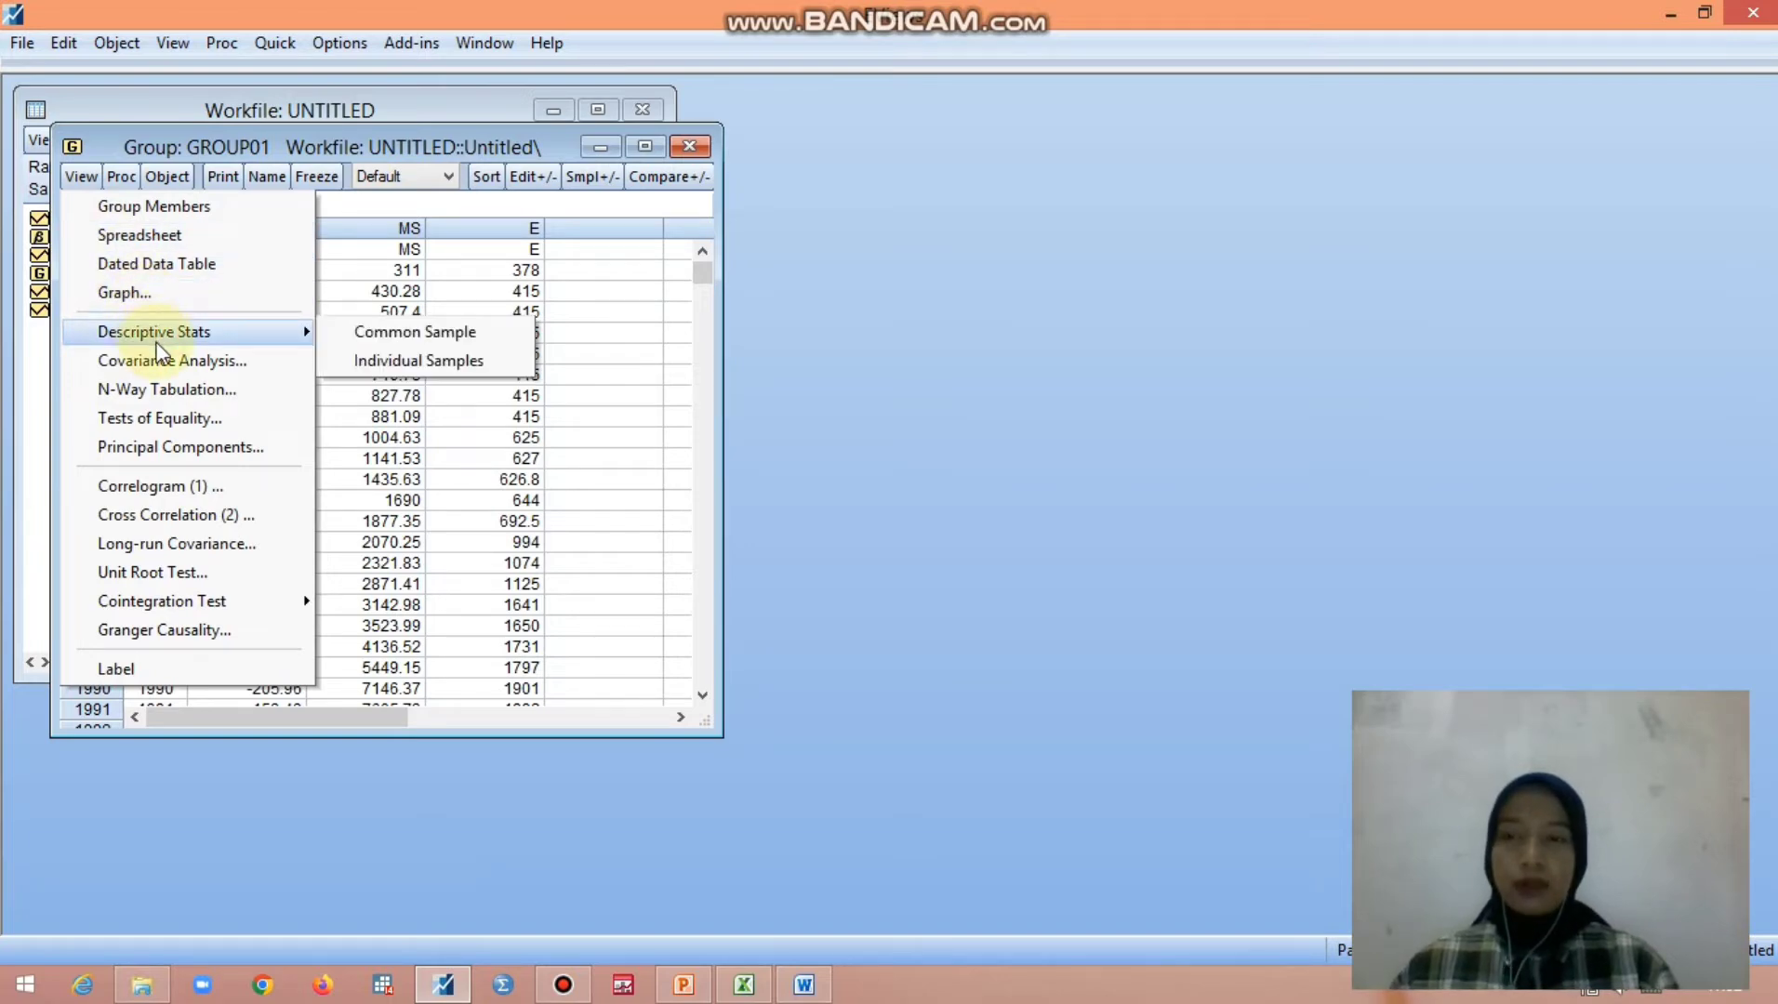
{"action": "left_click", "coordinate": [166, 574]}
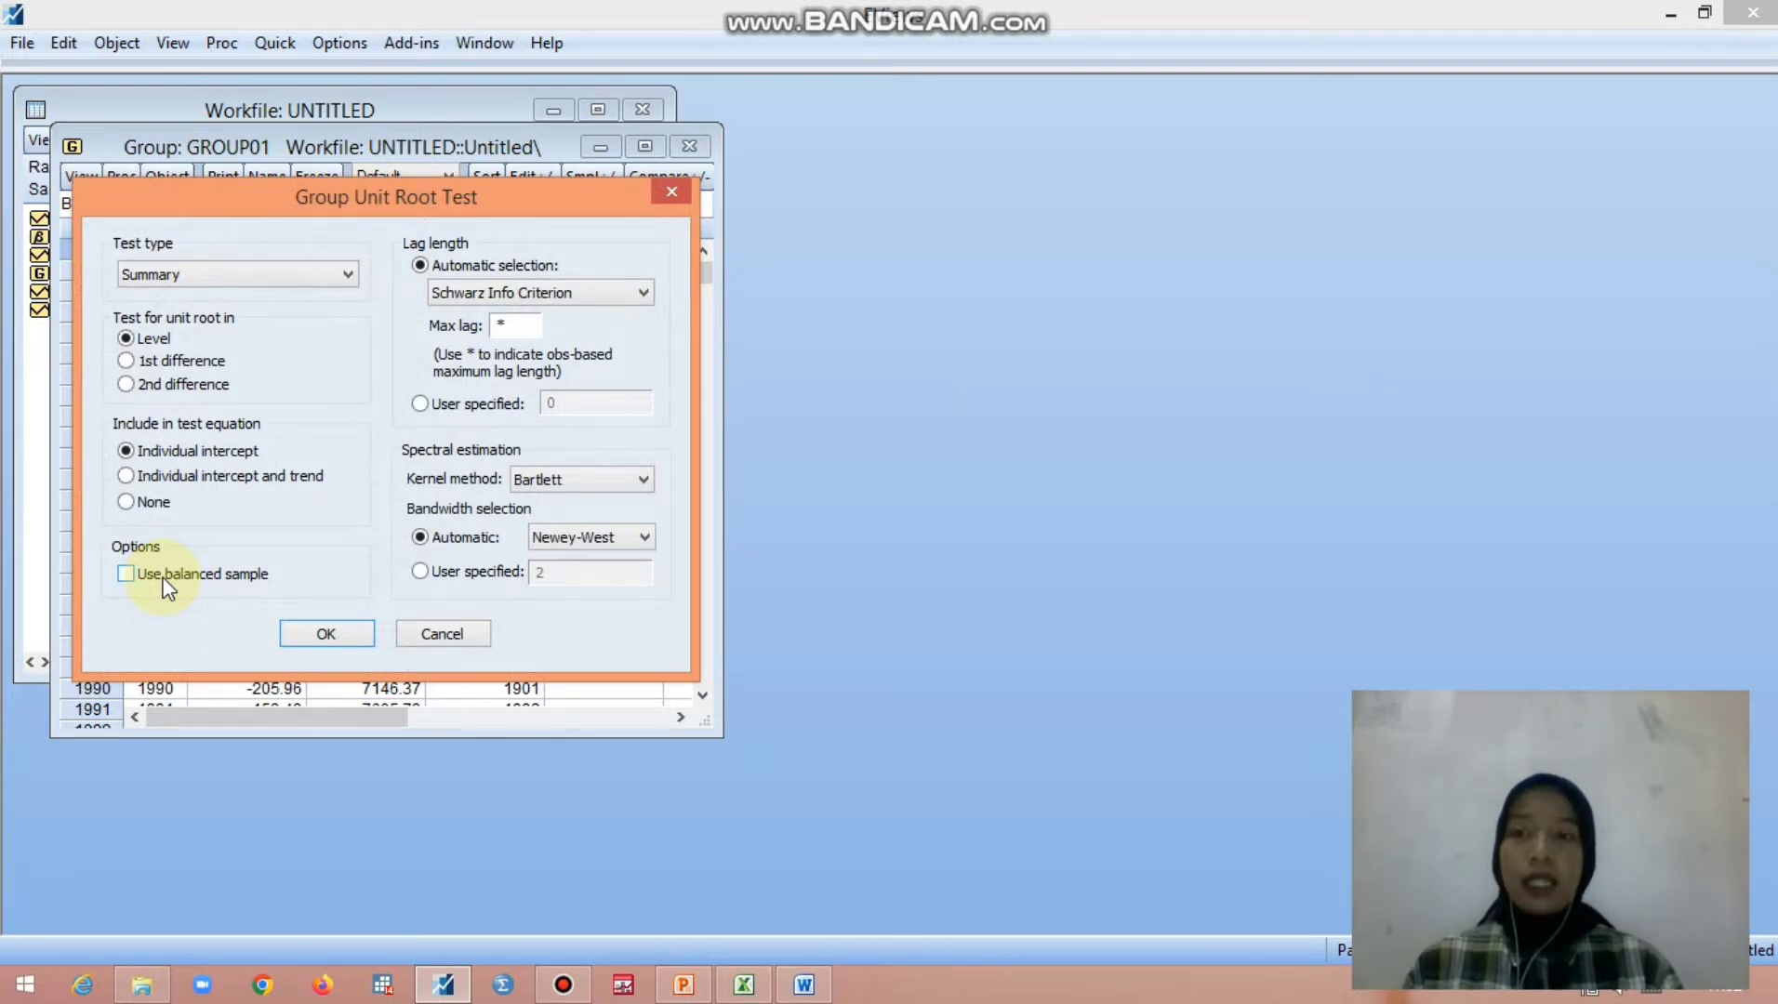
{"action": "left_click", "coordinate": [307, 635]}
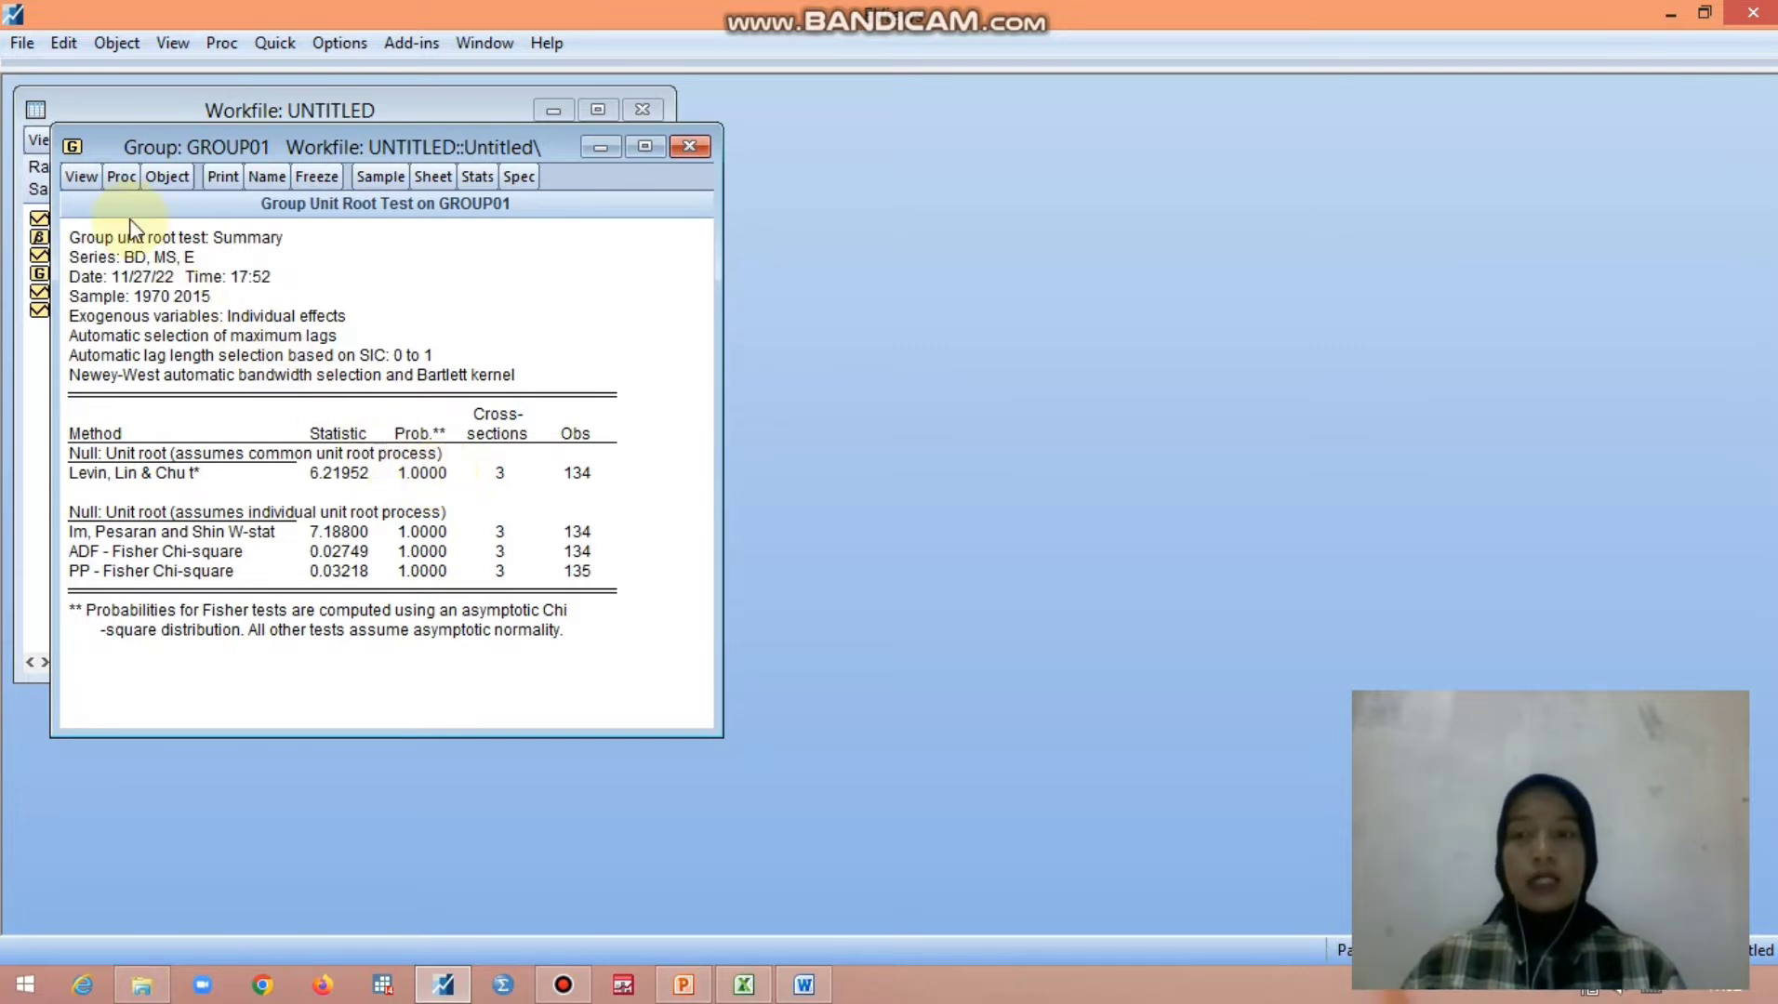
- Run the summary unit root test on group01 in 1st difference with individual intercept
{"action": "left_click", "coordinate": [81, 177]}
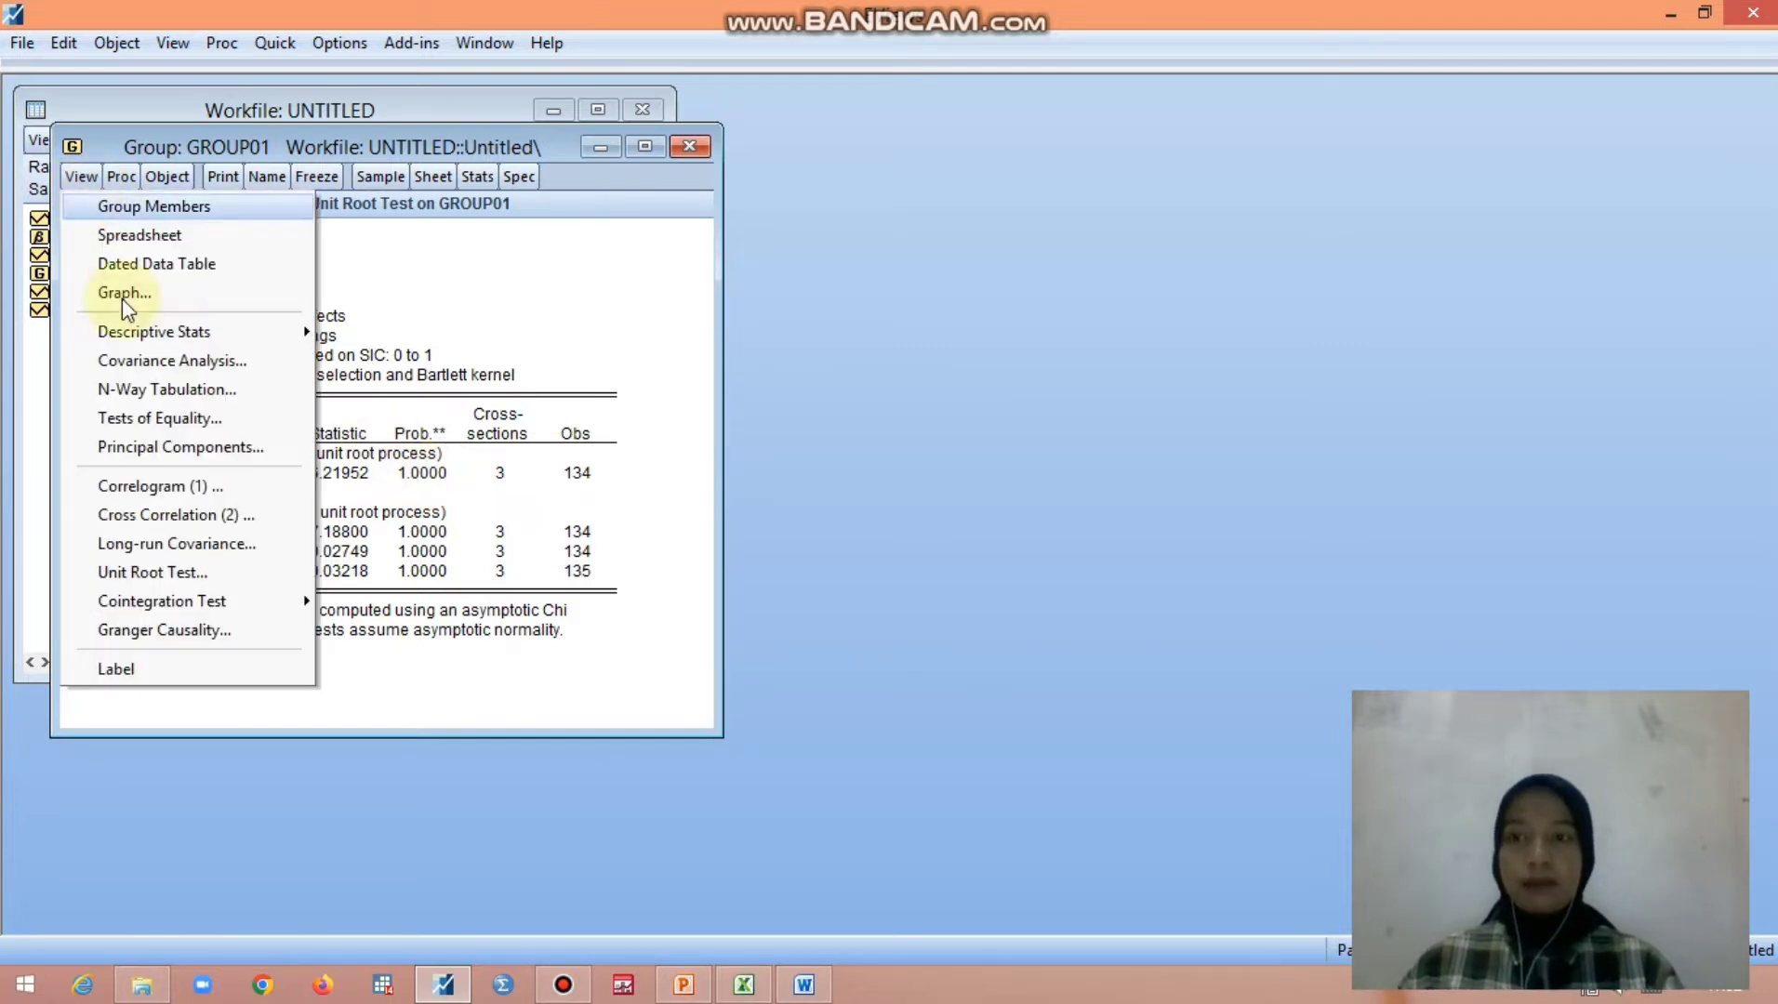
{"action": "left_click", "coordinate": [171, 569]}
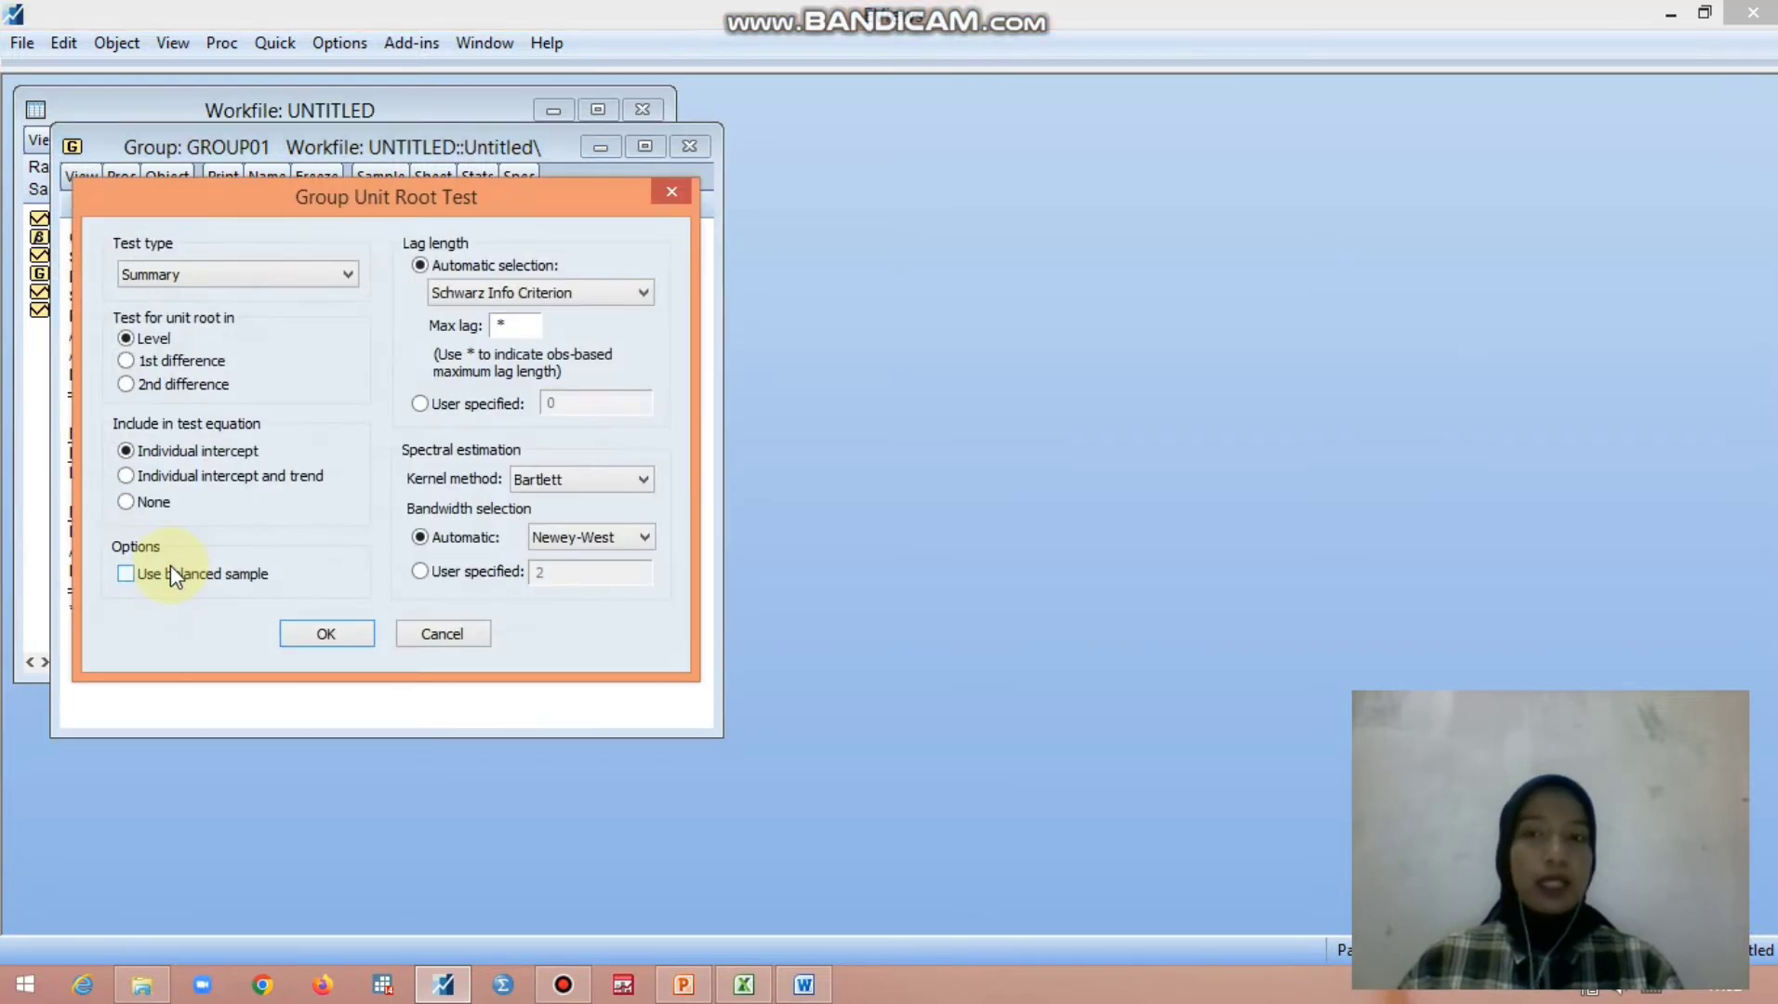
{"action": "left_click", "coordinate": [127, 360]}
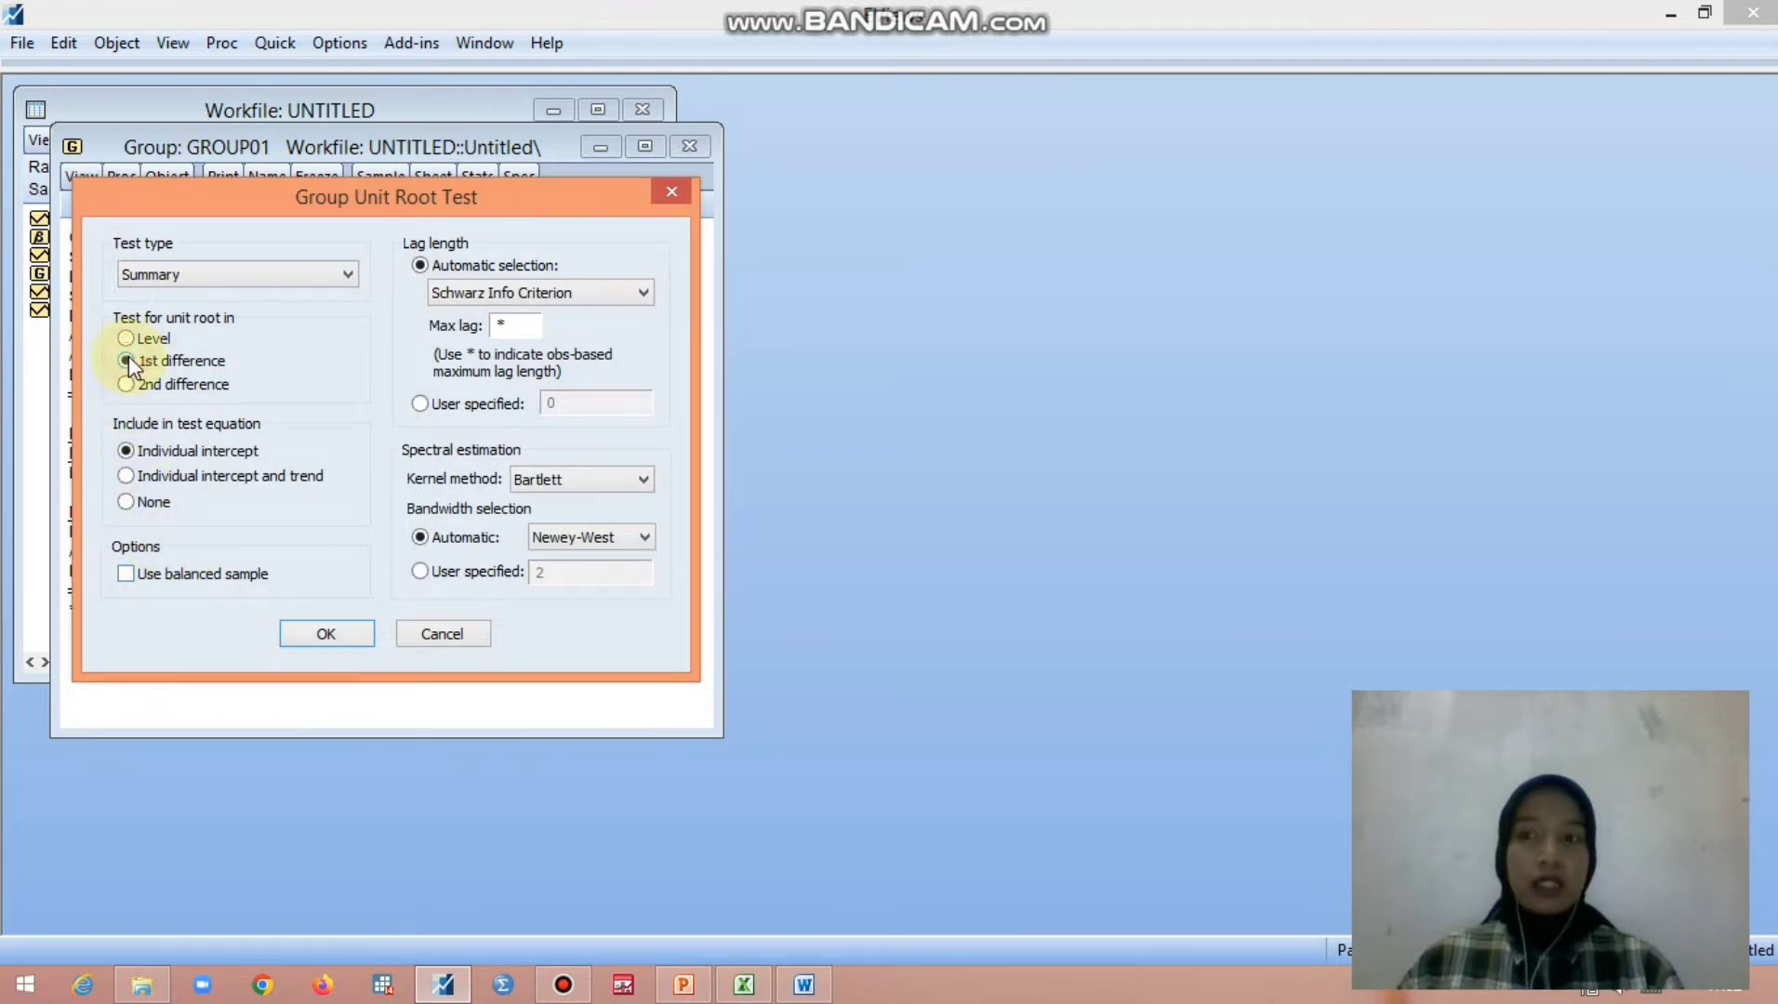
{"action": "left_click", "coordinate": [332, 630]}
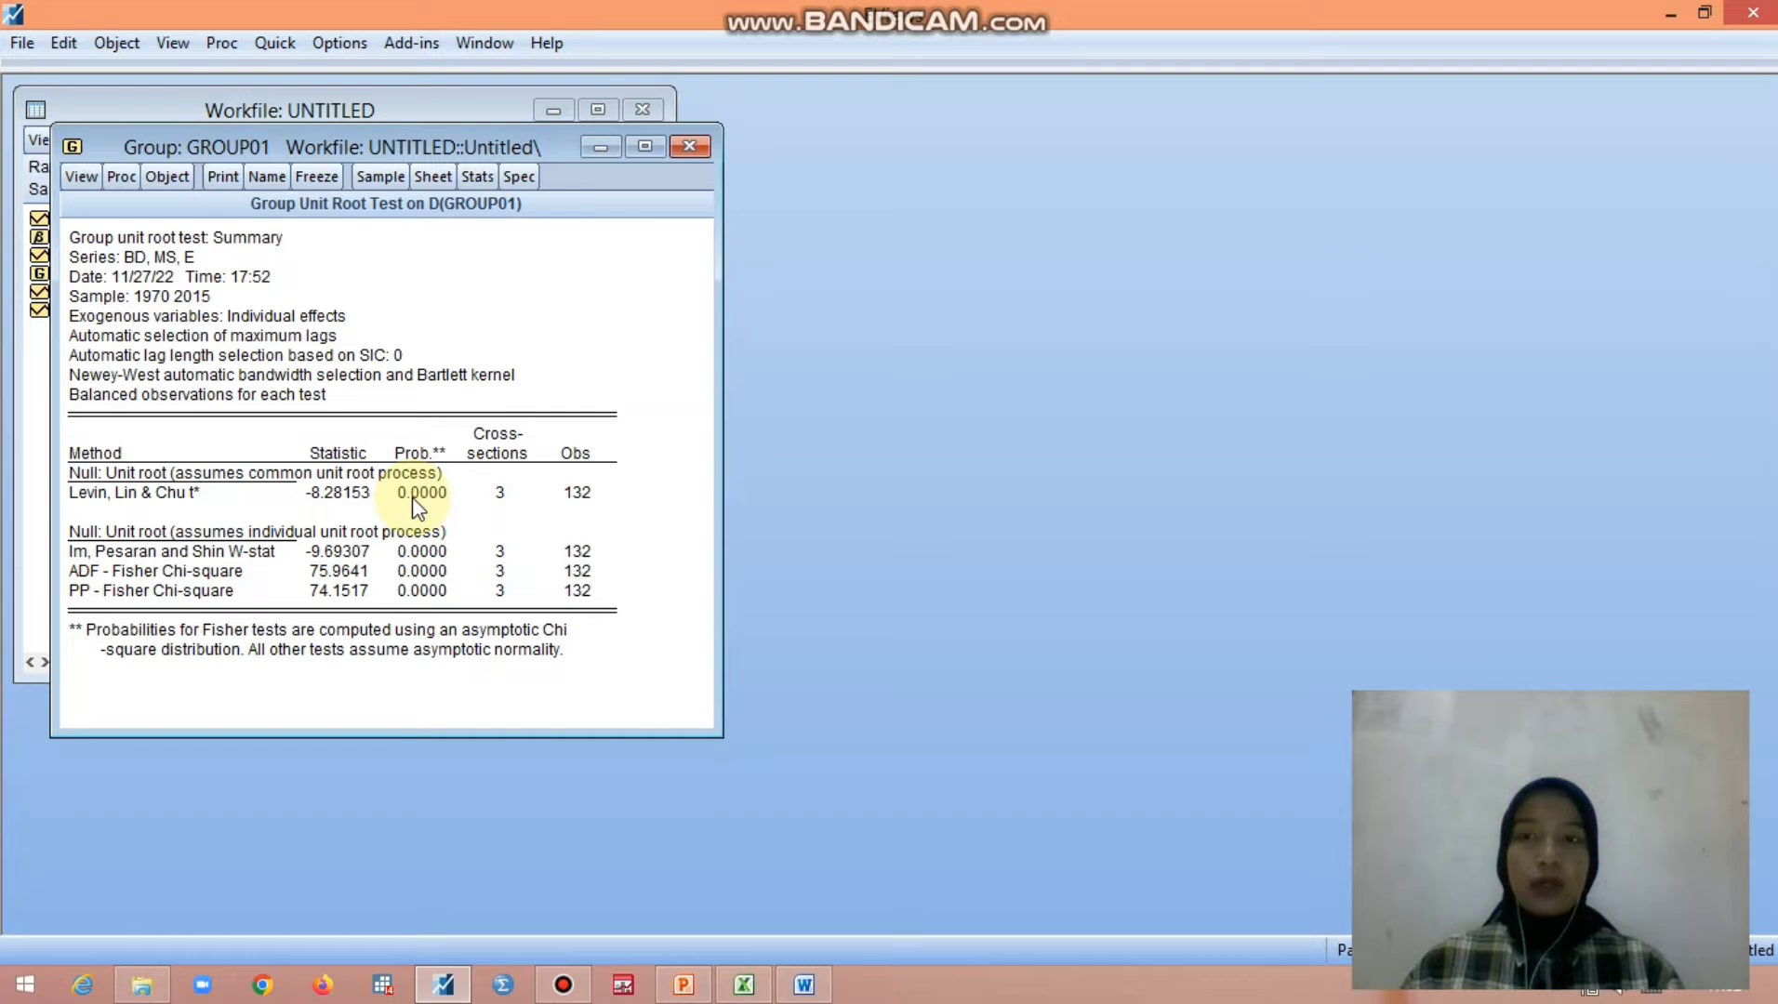
- Open the series bd, e and ms from the workfile together as a VAR
{"action": "left_click", "coordinate": [28, 423]}
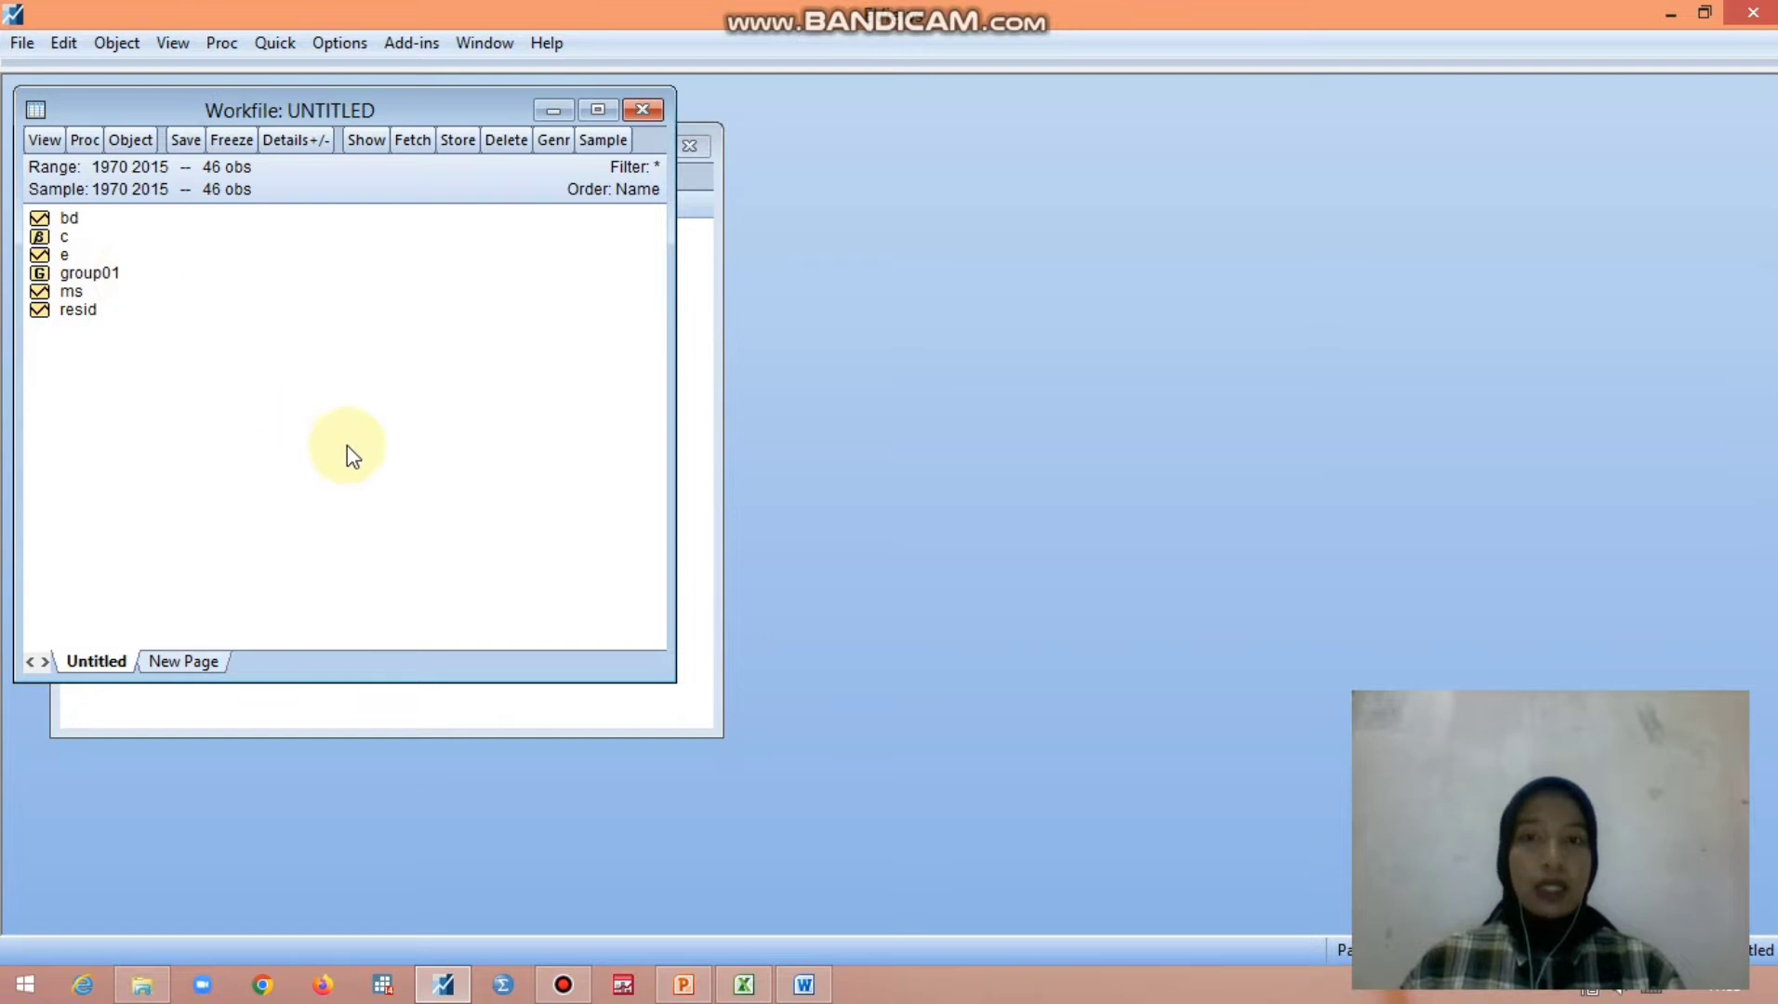
{"action": "left_click", "coordinate": [70, 219]}
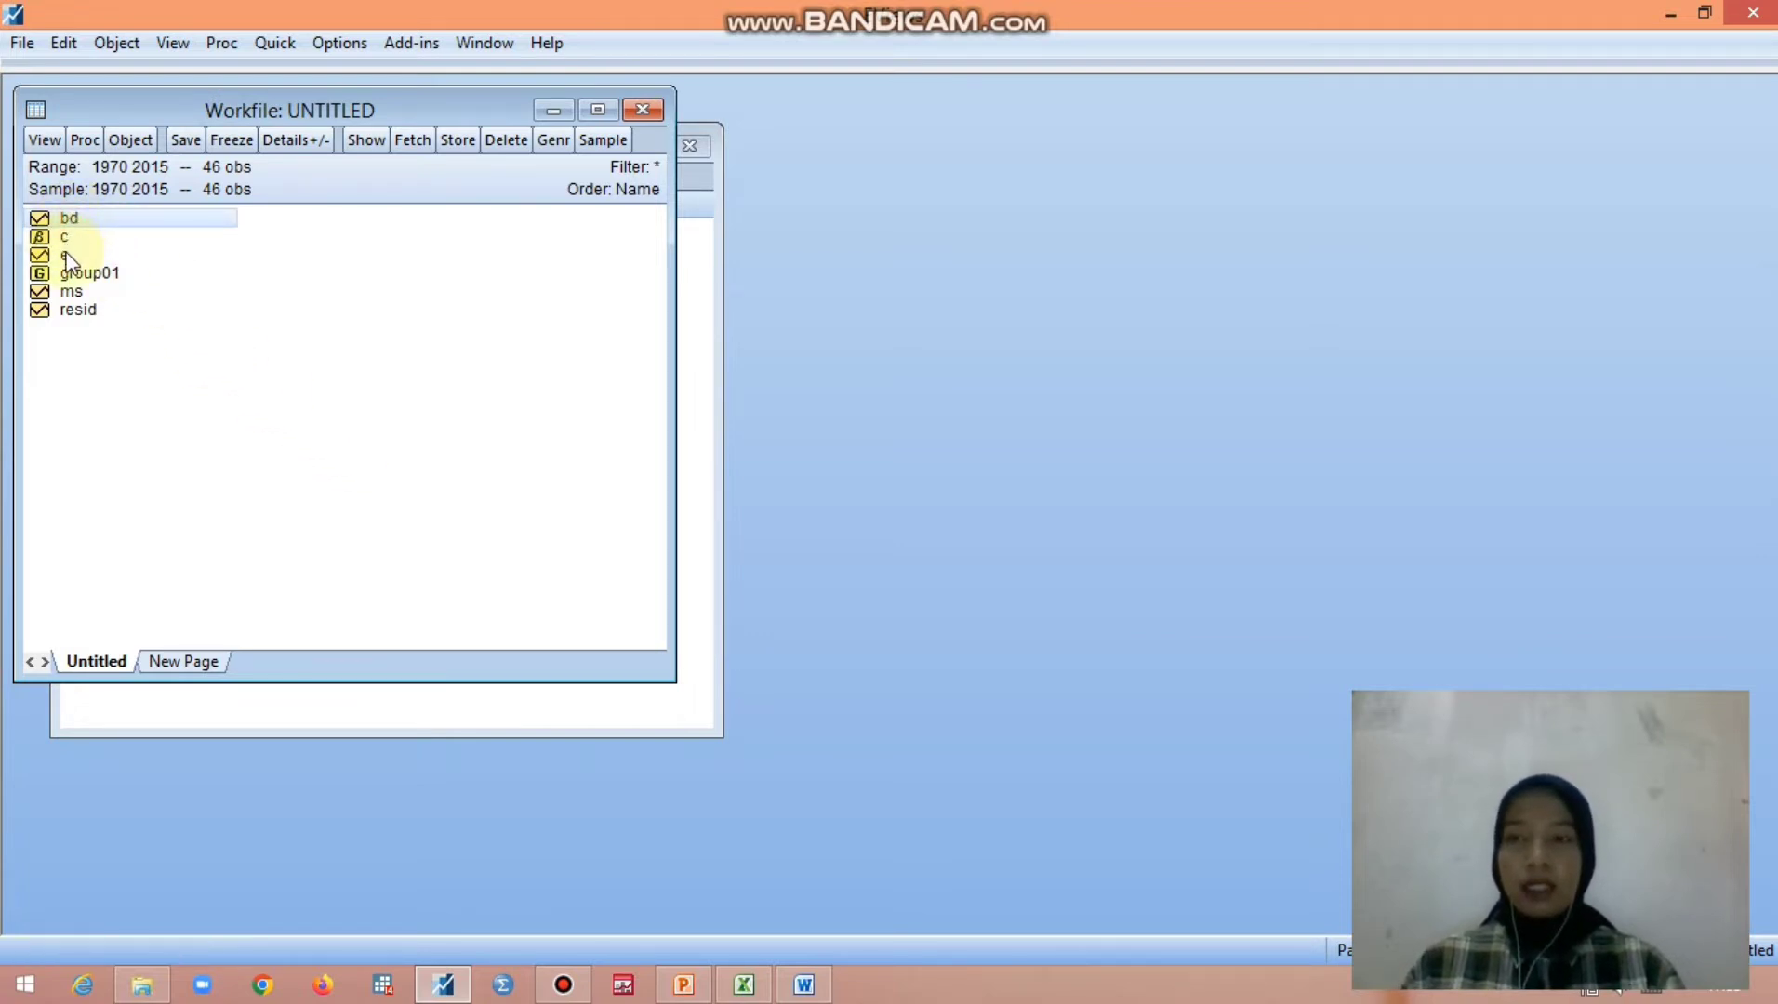
{"action": "left_click", "coordinate": [67, 256], "text": "ctrl"}
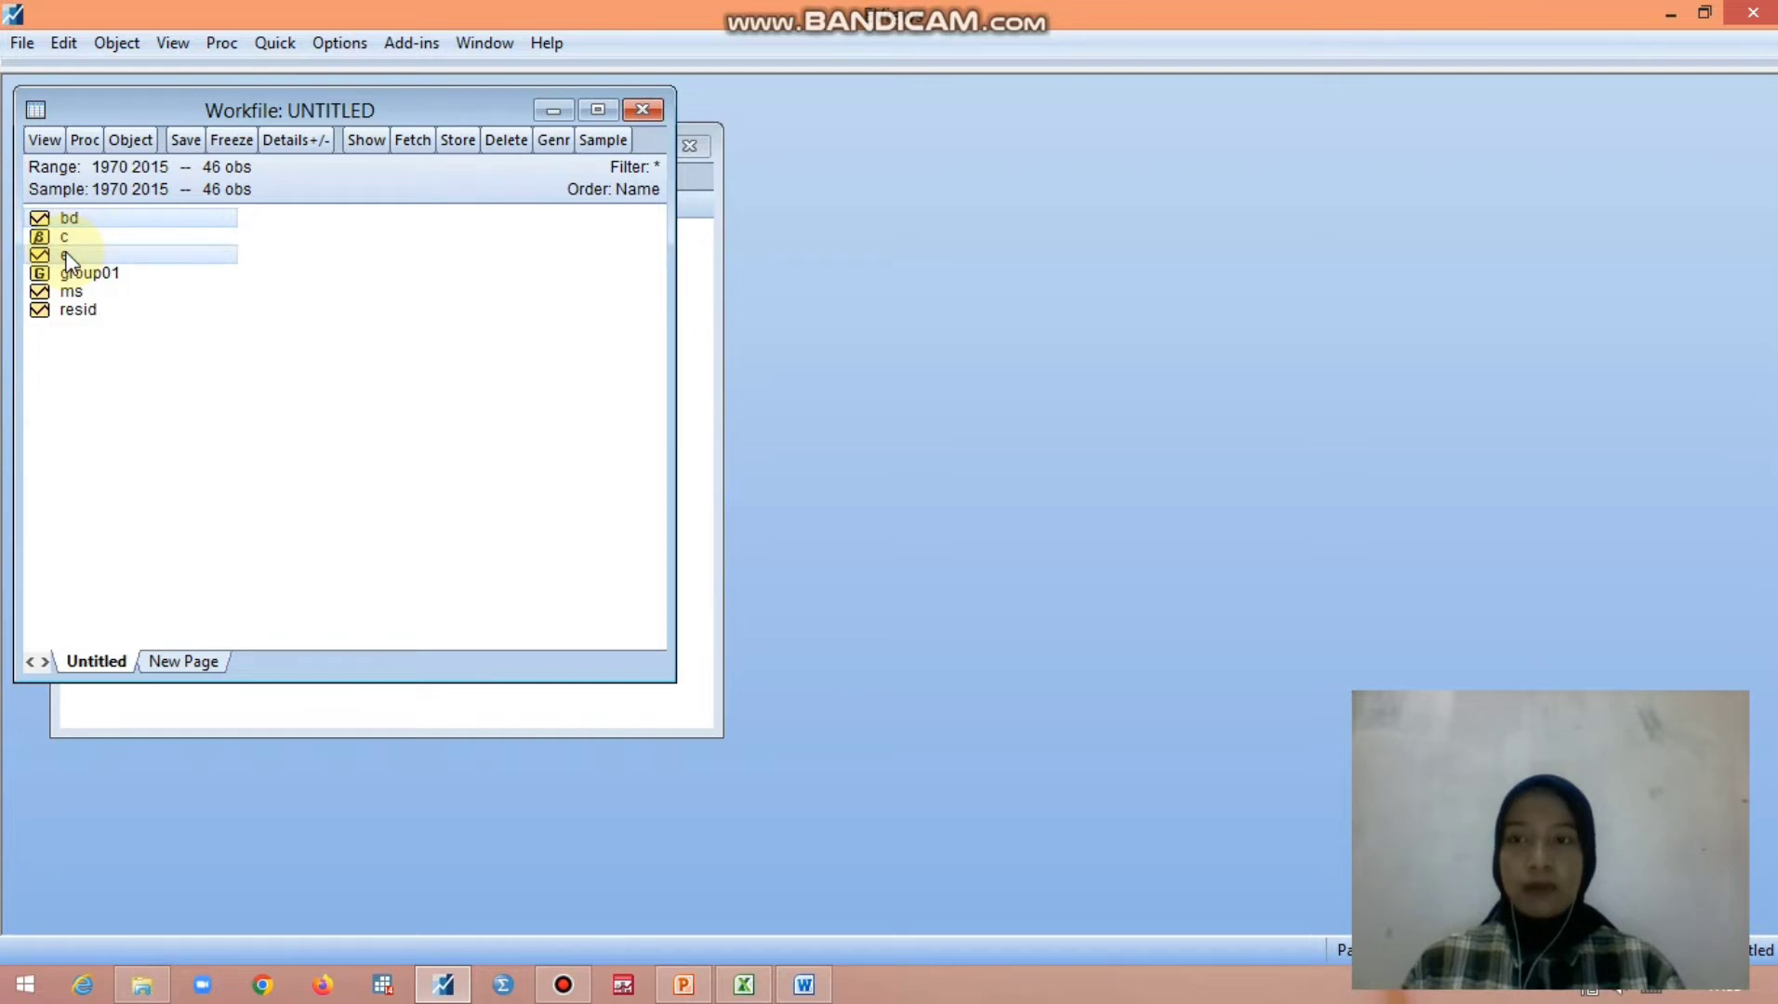
{"action": "left_click", "coordinate": [74, 292], "text": "ctrl"}
{"action": "right_click", "coordinate": [79, 295]}
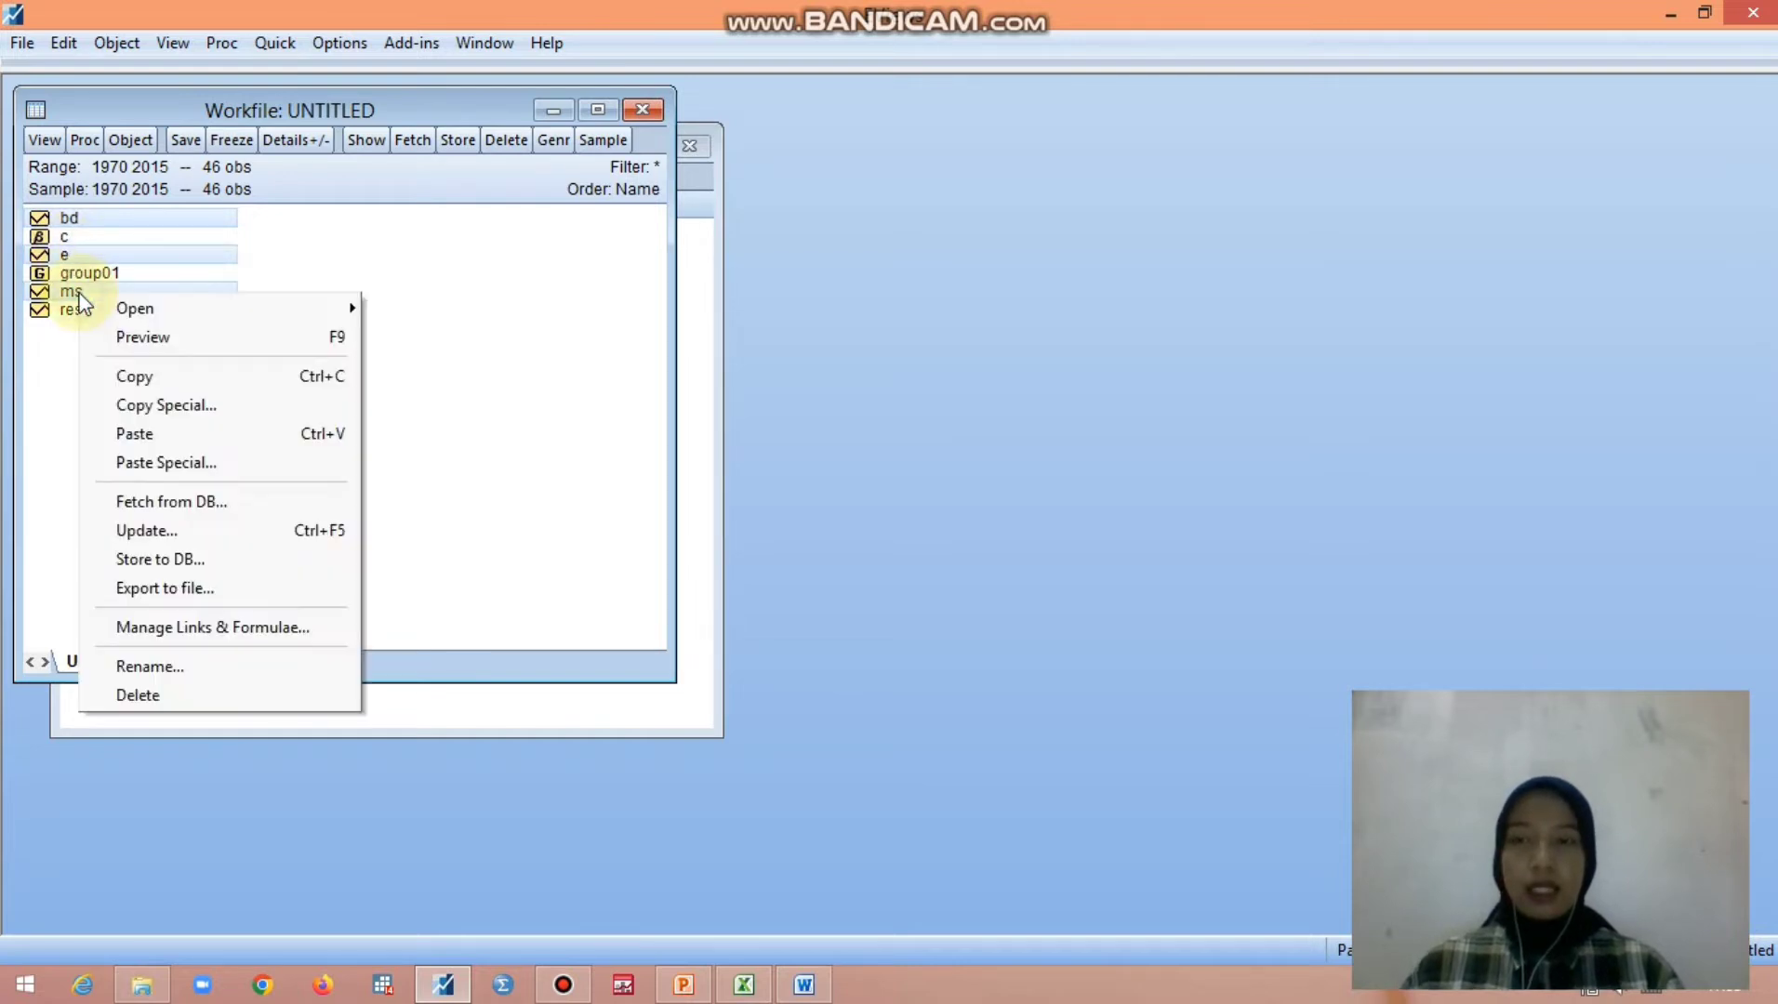
{"action": "mouse_move", "coordinate": [126, 312]}
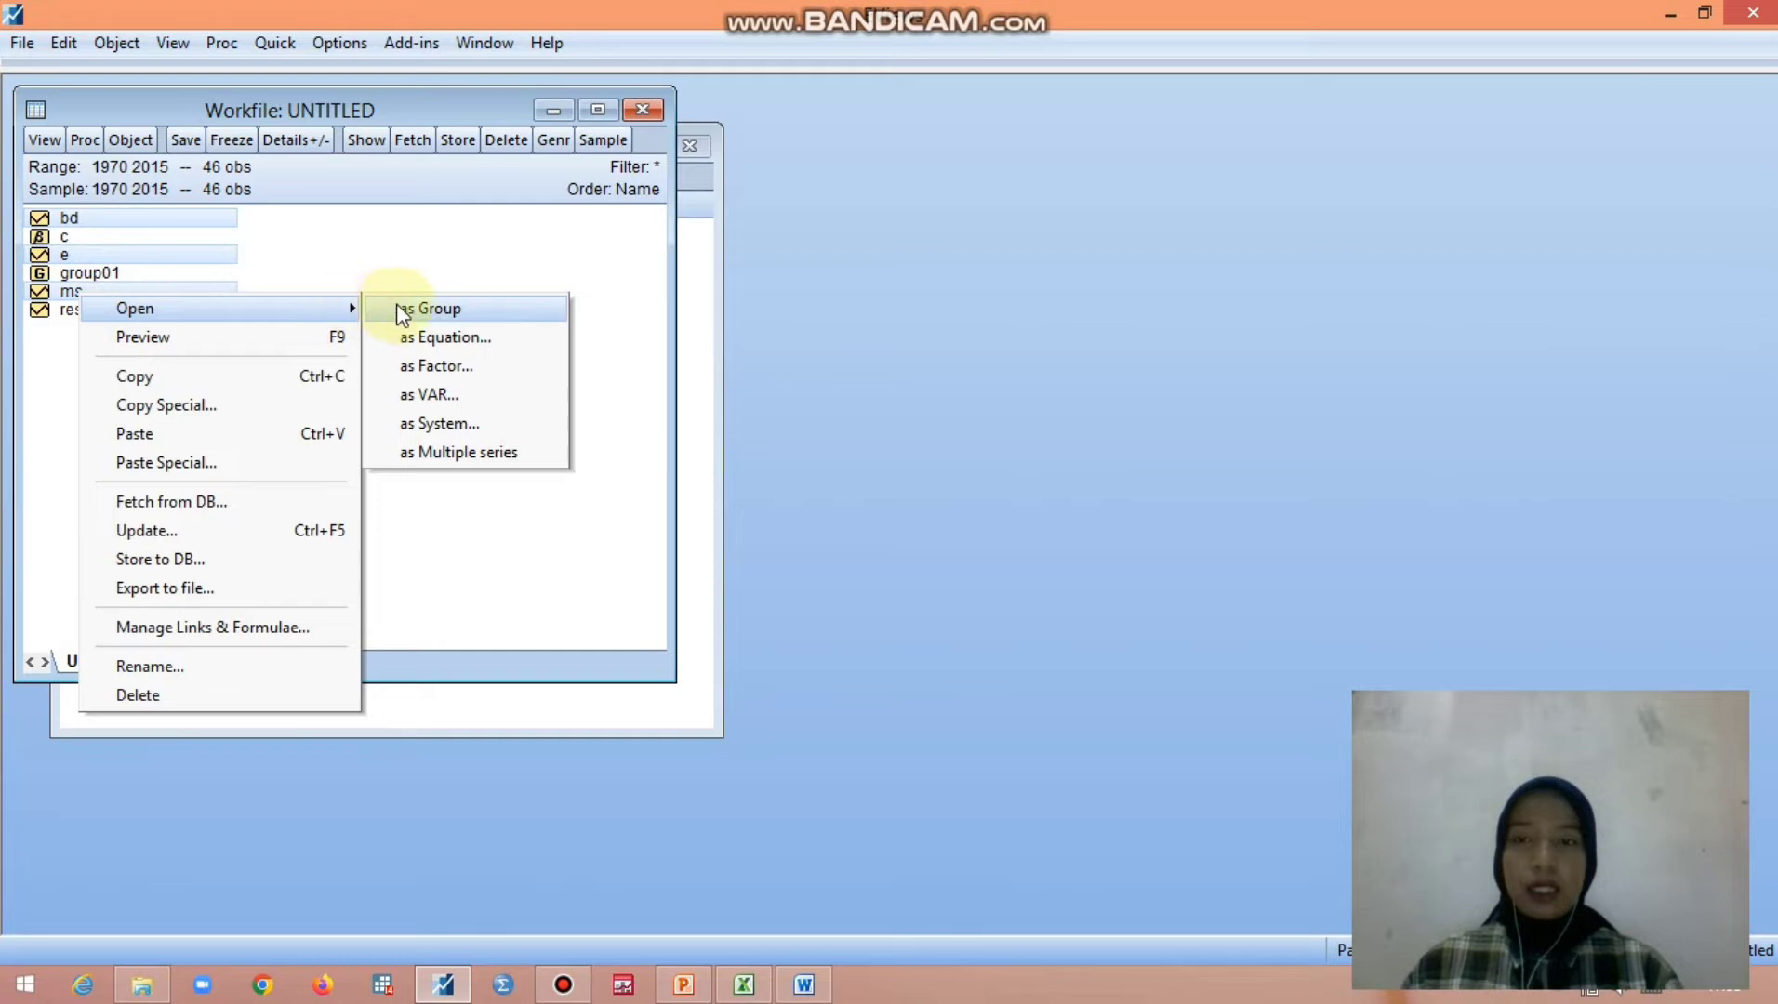
{"action": "left_click", "coordinate": [413, 394]}
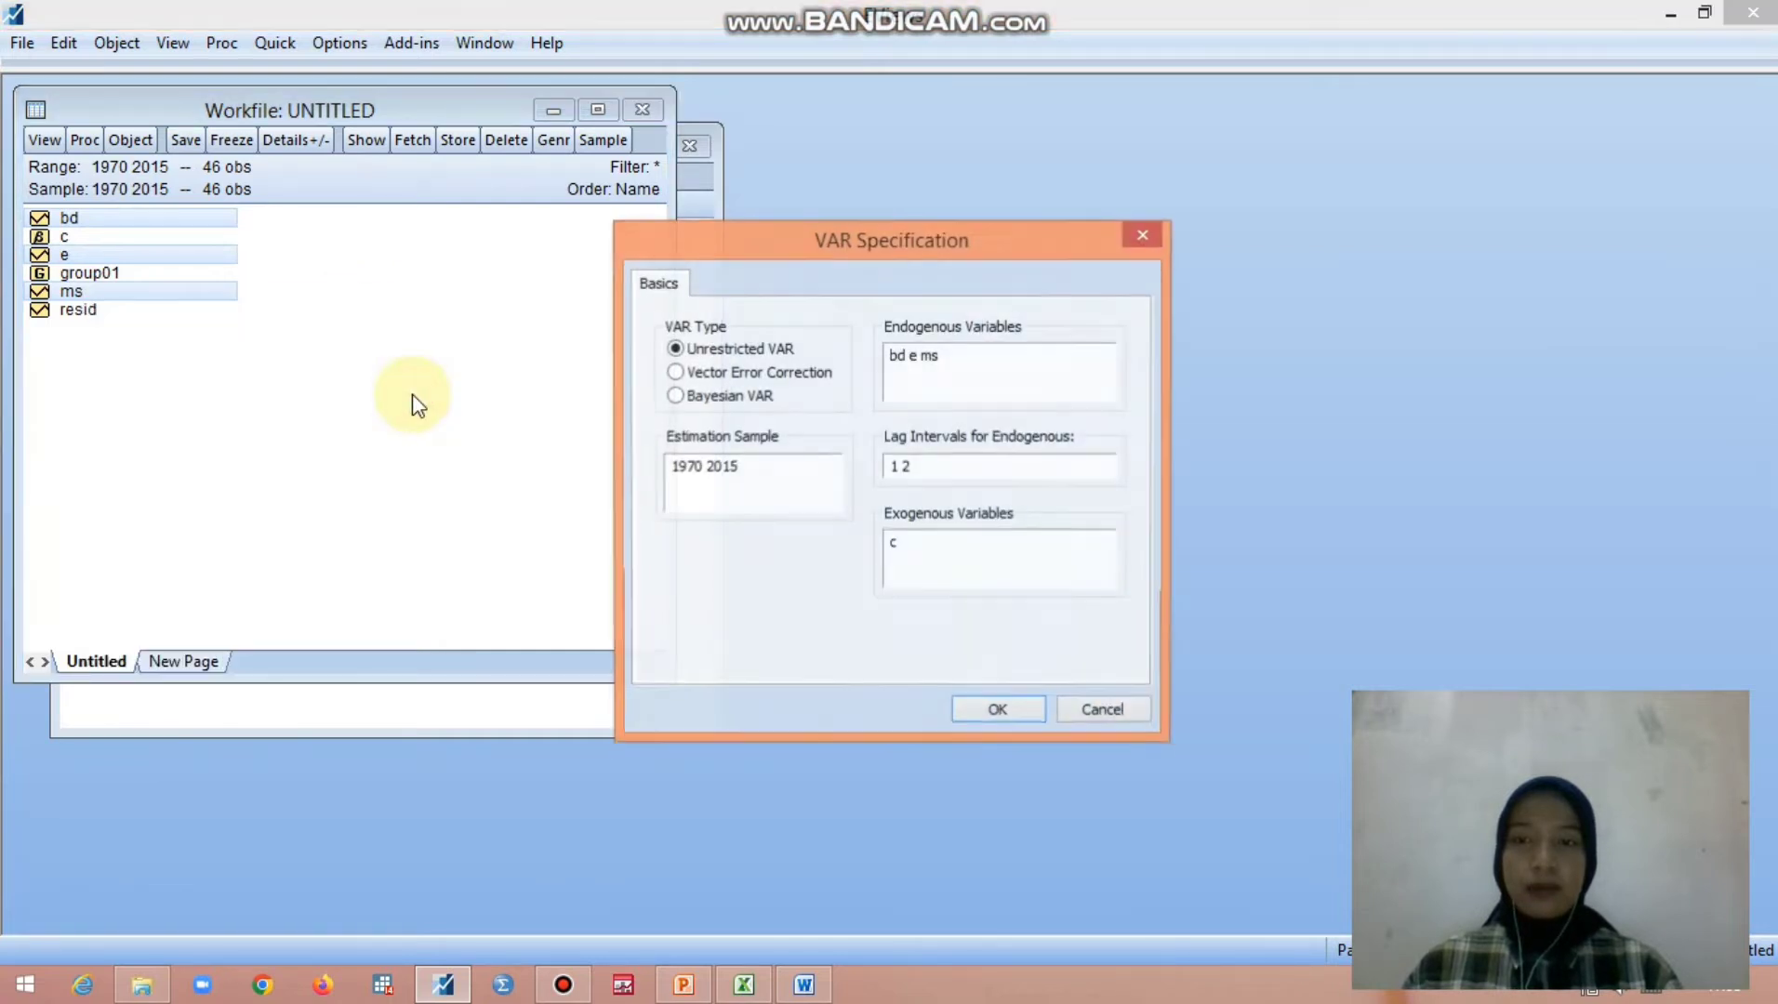
- Set the endogenous variables to d(bd) d(e) d(ms) and estimate the unrestricted VAR with lag intervals 1 2
{"action": "left_click", "coordinate": [893, 357]}
{"action": "type", "text": "d"}
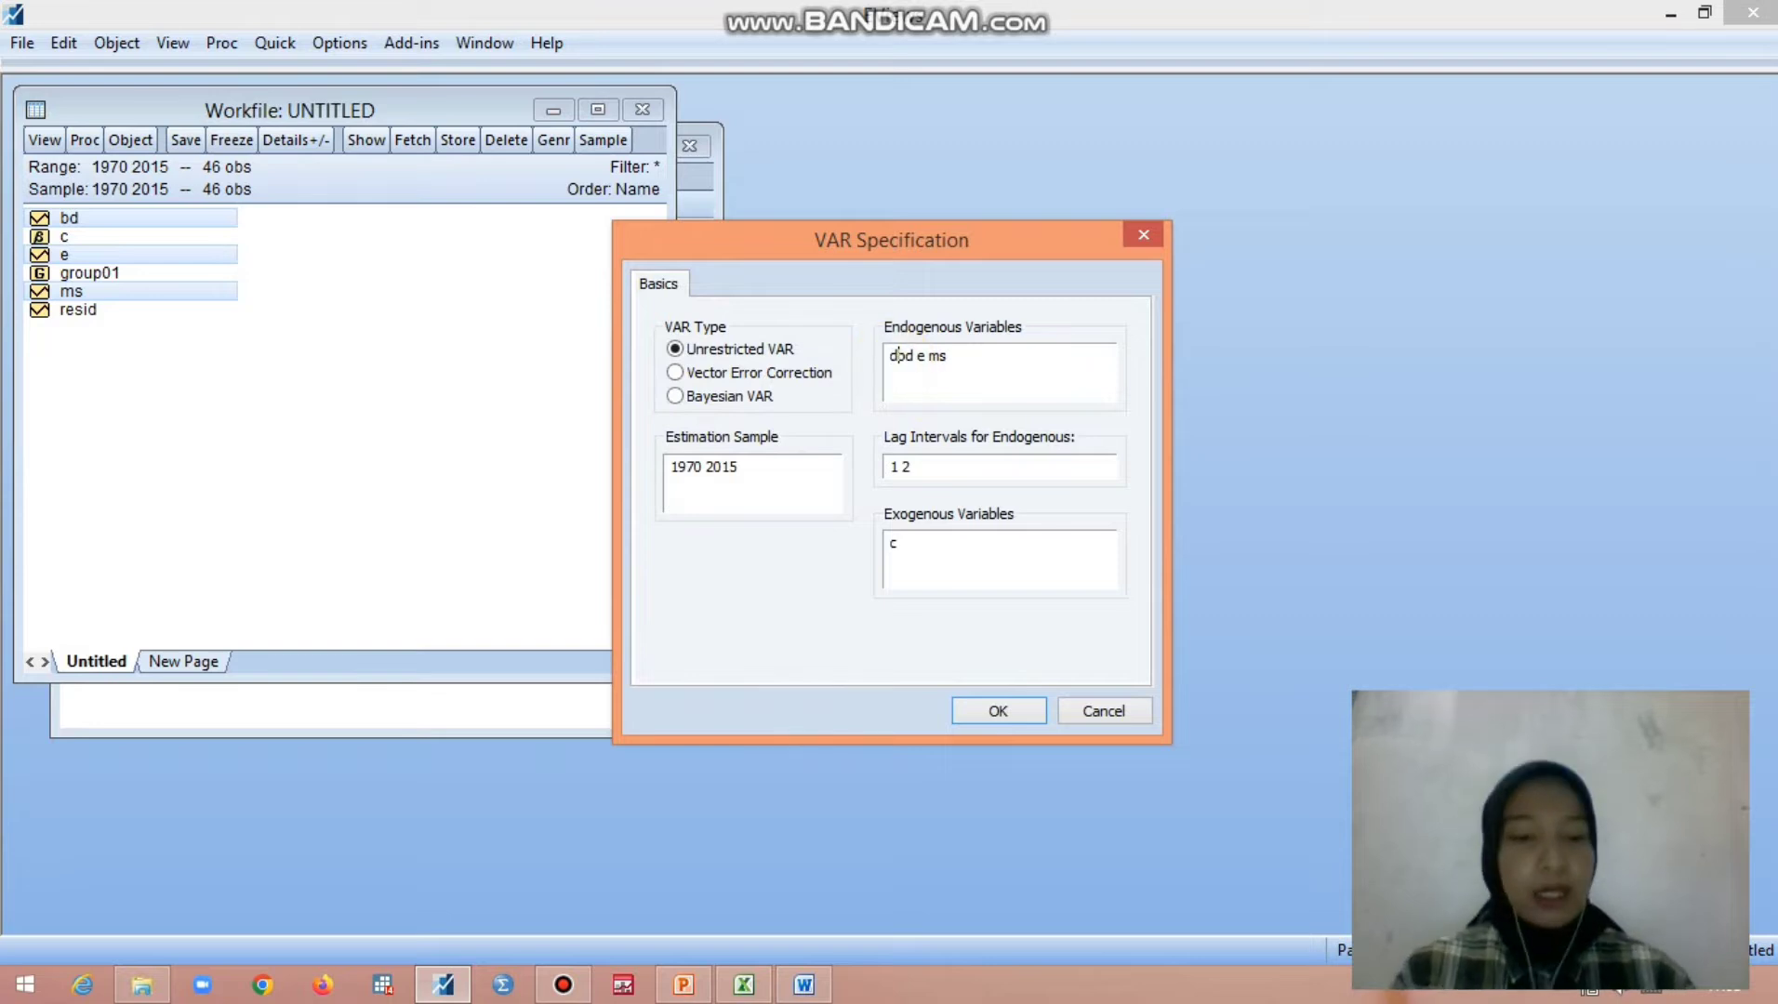
{"action": "type", "text": "(bd"}
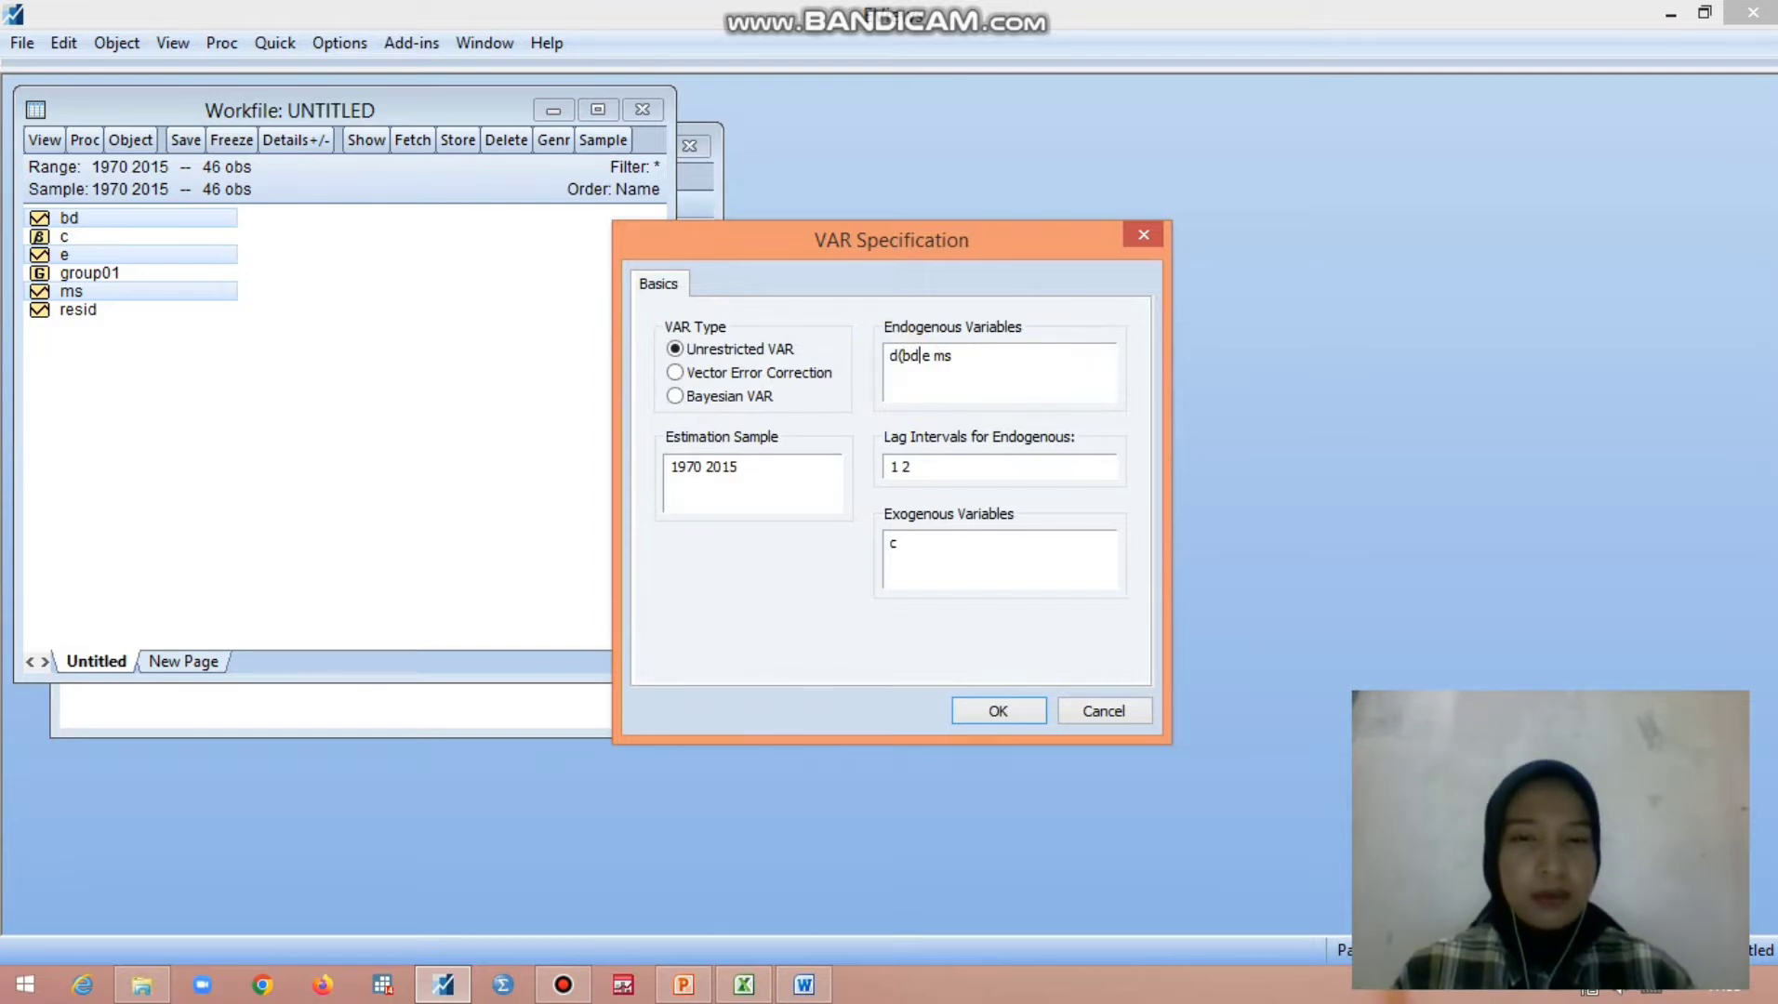
{"action": "type", "text": ")"}
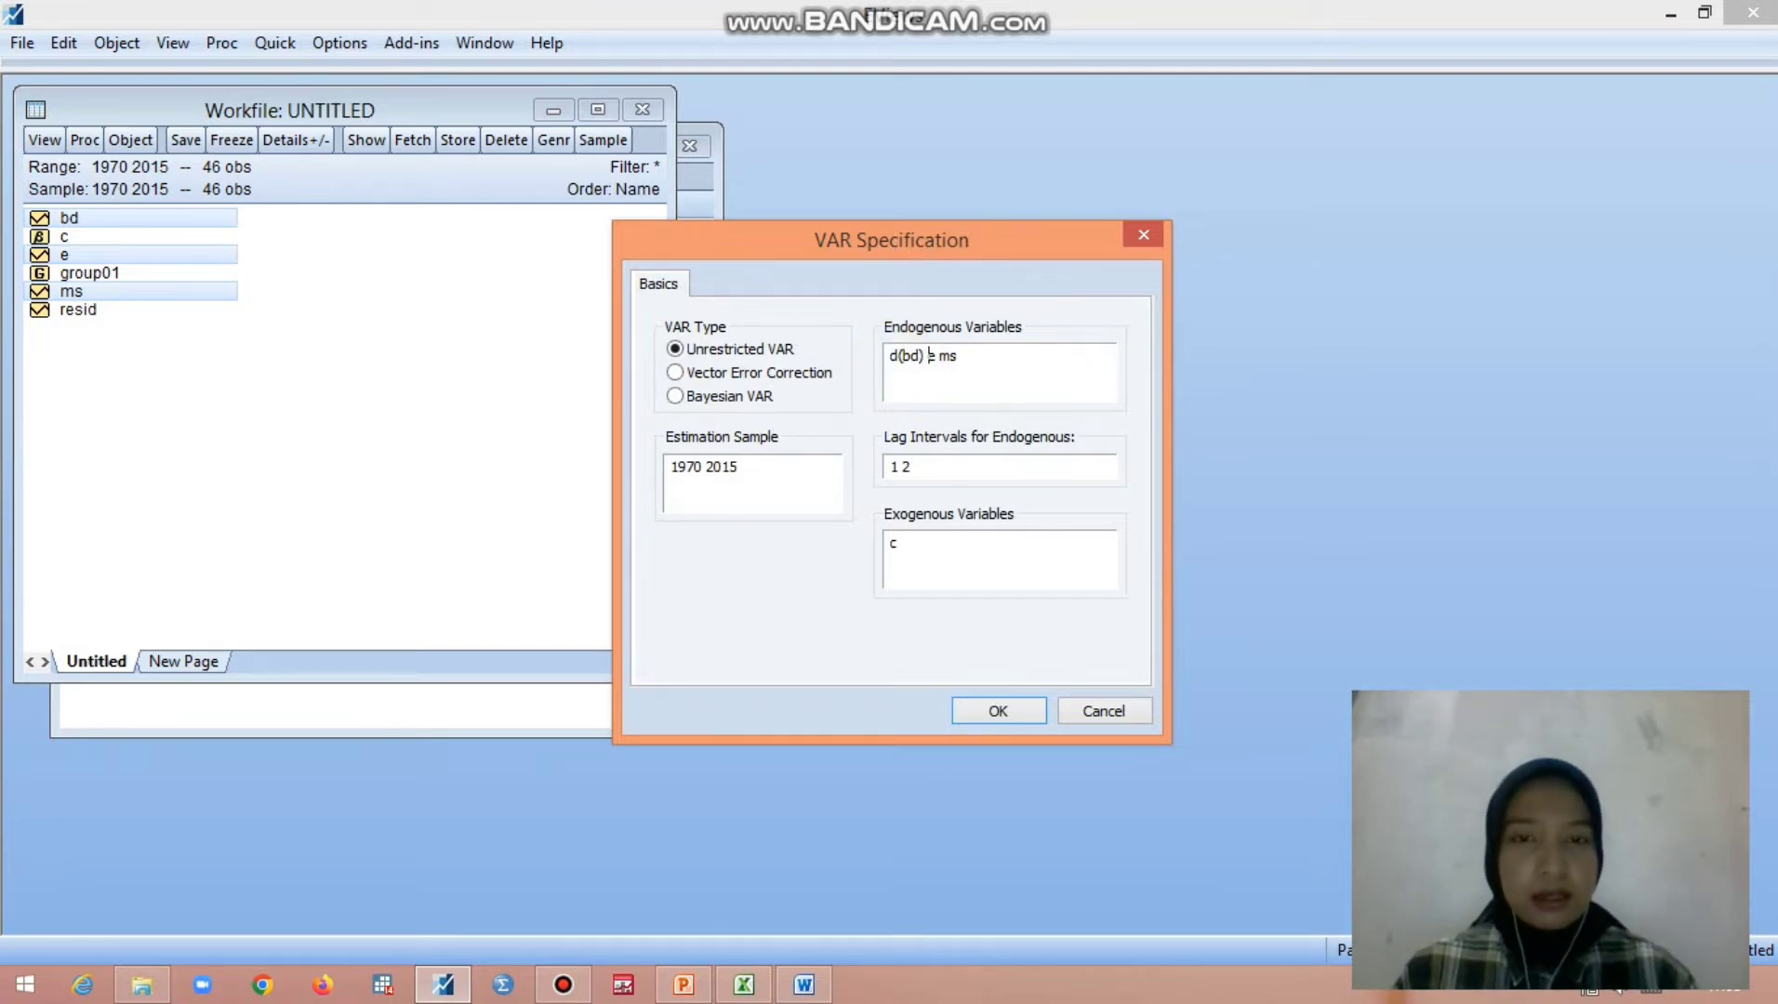
{"action": "key", "text": "Right"}
{"action": "type", "text": "d(e"}
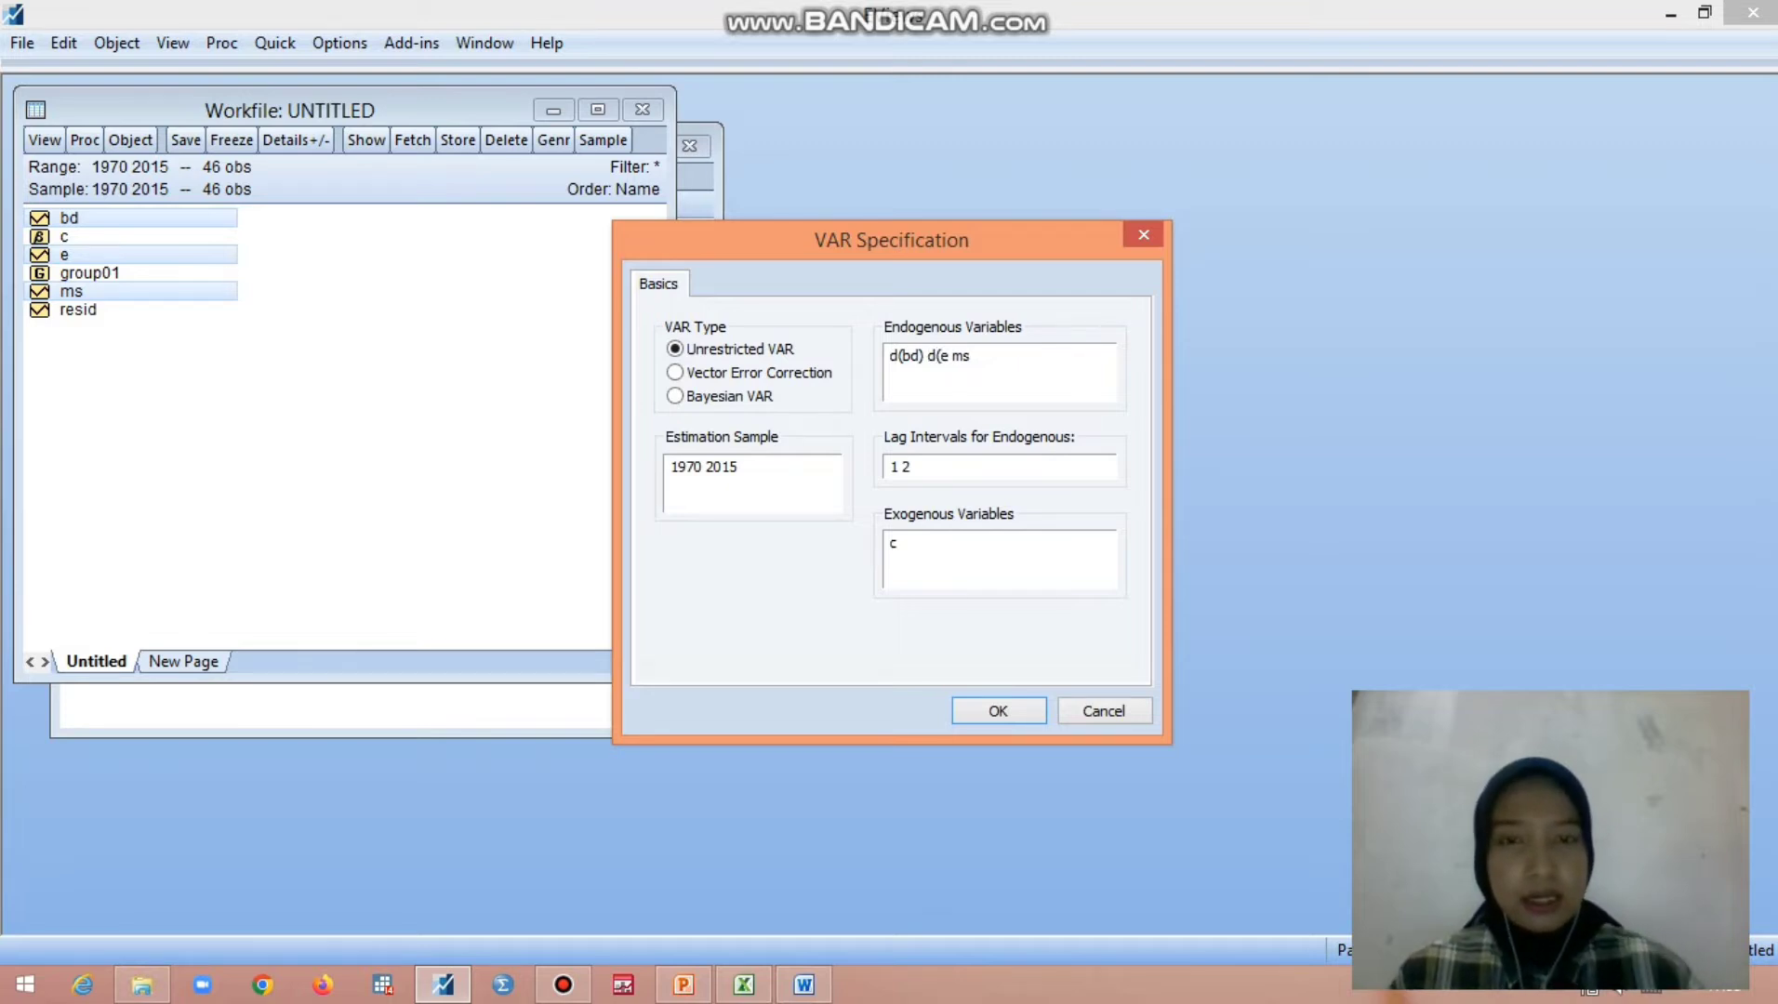
{"action": "type", "text": ")"}
{"action": "key", "text": "Right"}
{"action": "type", "text": "d("}
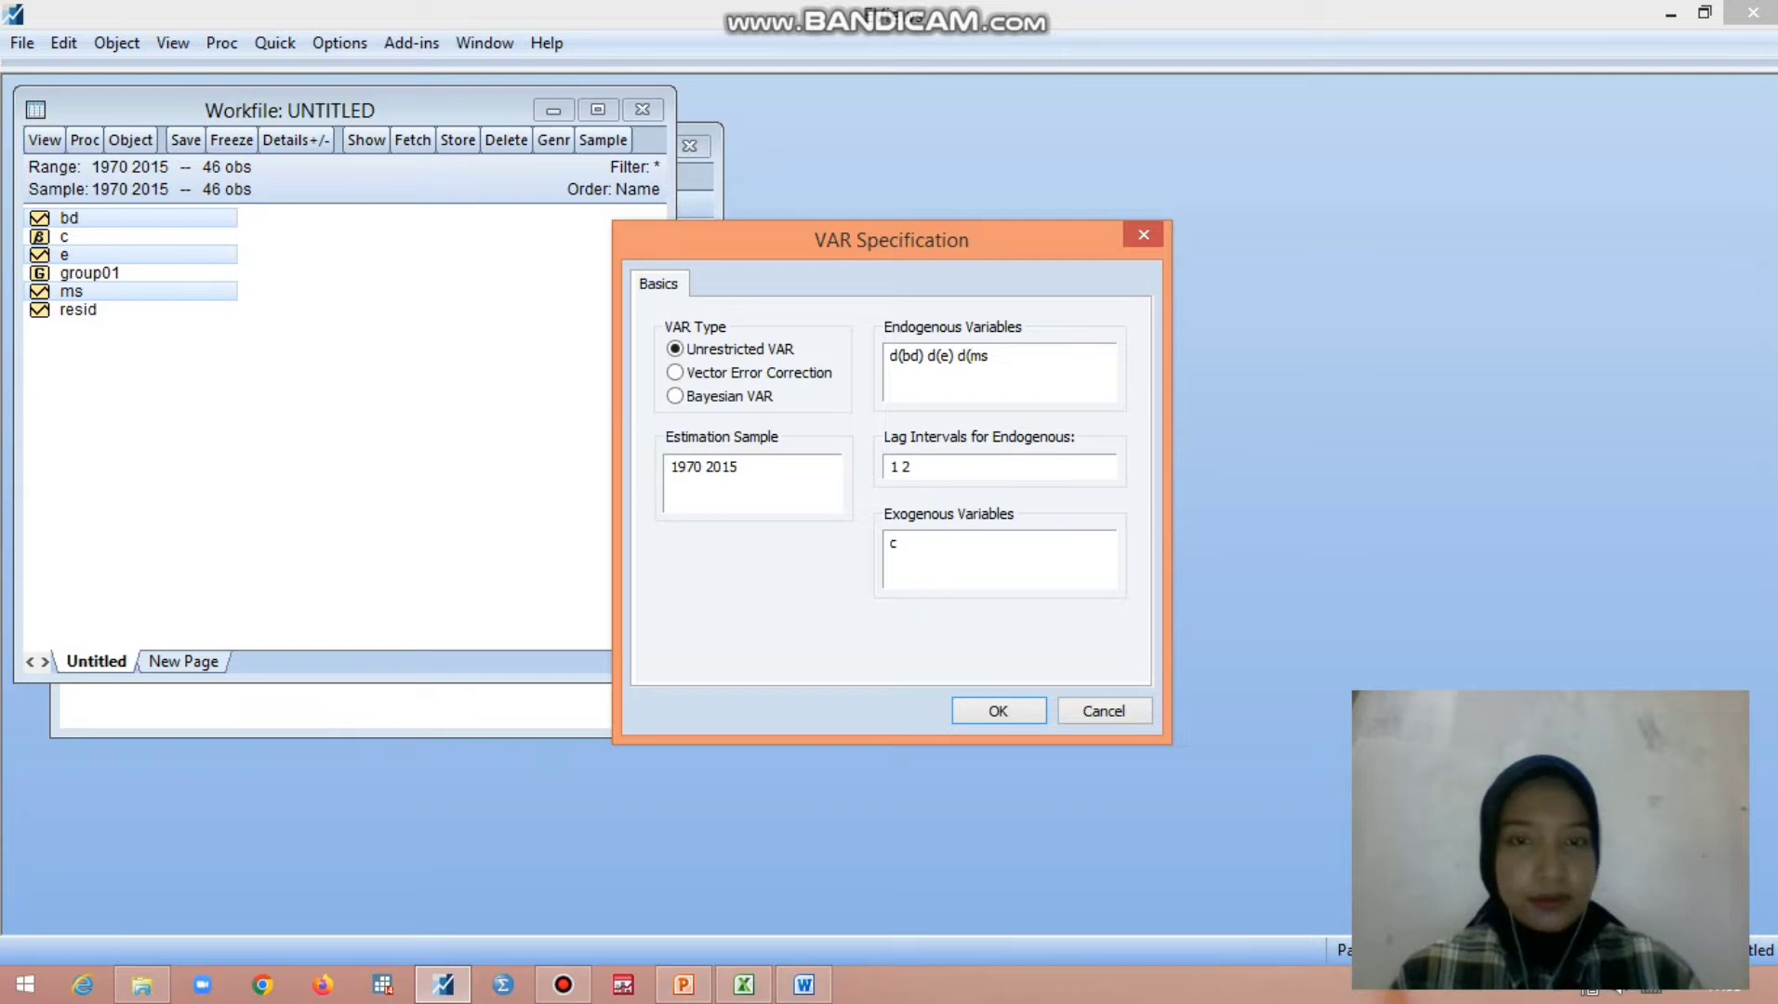
{"action": "key", "text": "Right"}
{"action": "key", "text": "Right"}
{"action": "type", "text": ")"}
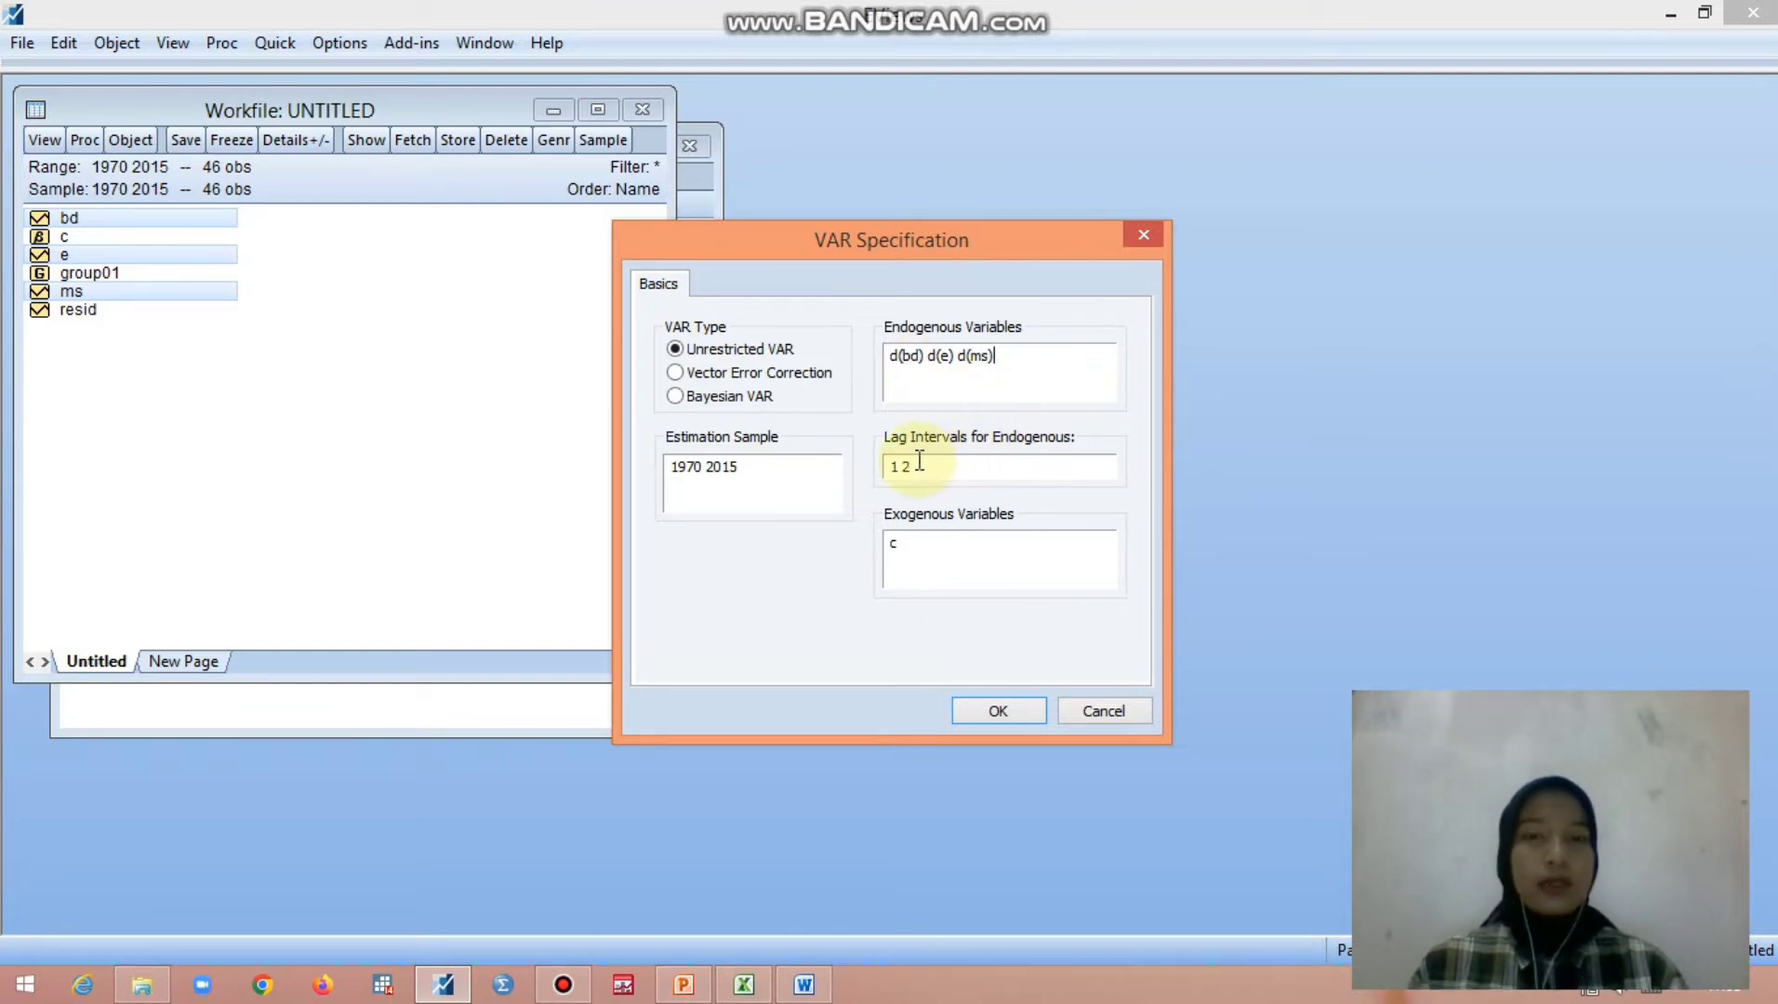
{"action": "left_click", "coordinate": [996, 712]}
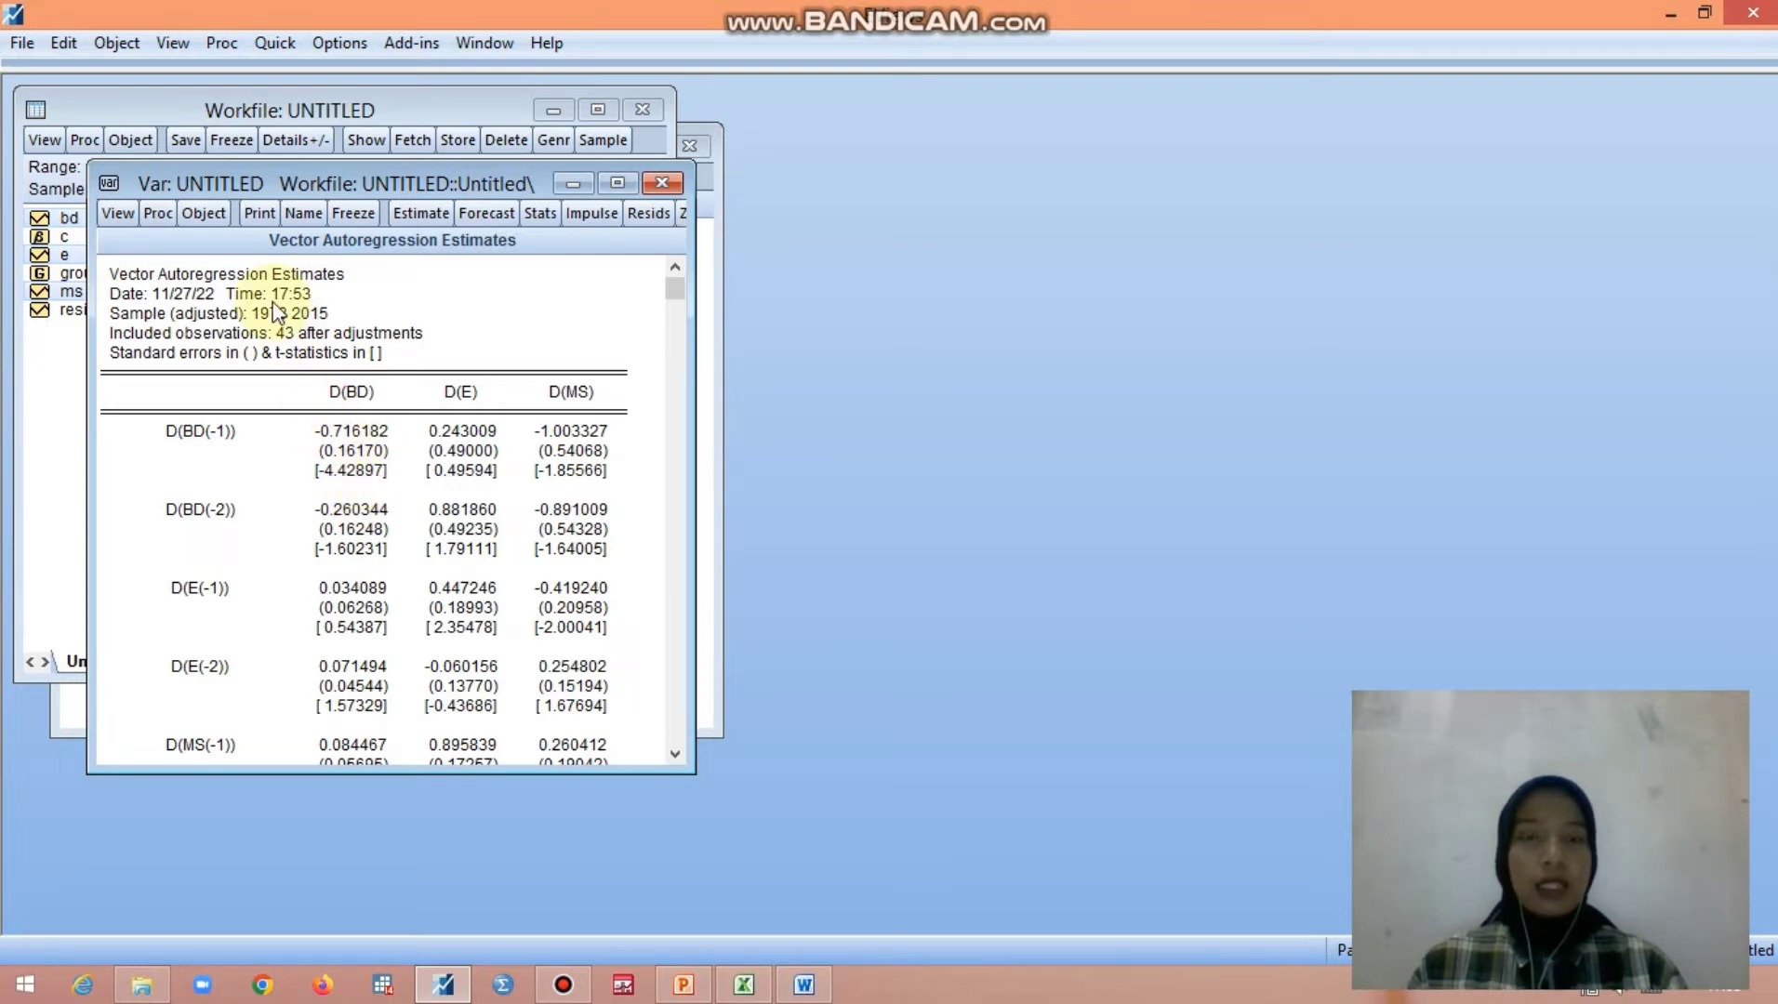
- Run the VAR lag length criteria test with 4 lags to include and enlarge the VAR window to fit the table
{"action": "left_click", "coordinate": [118, 213]}
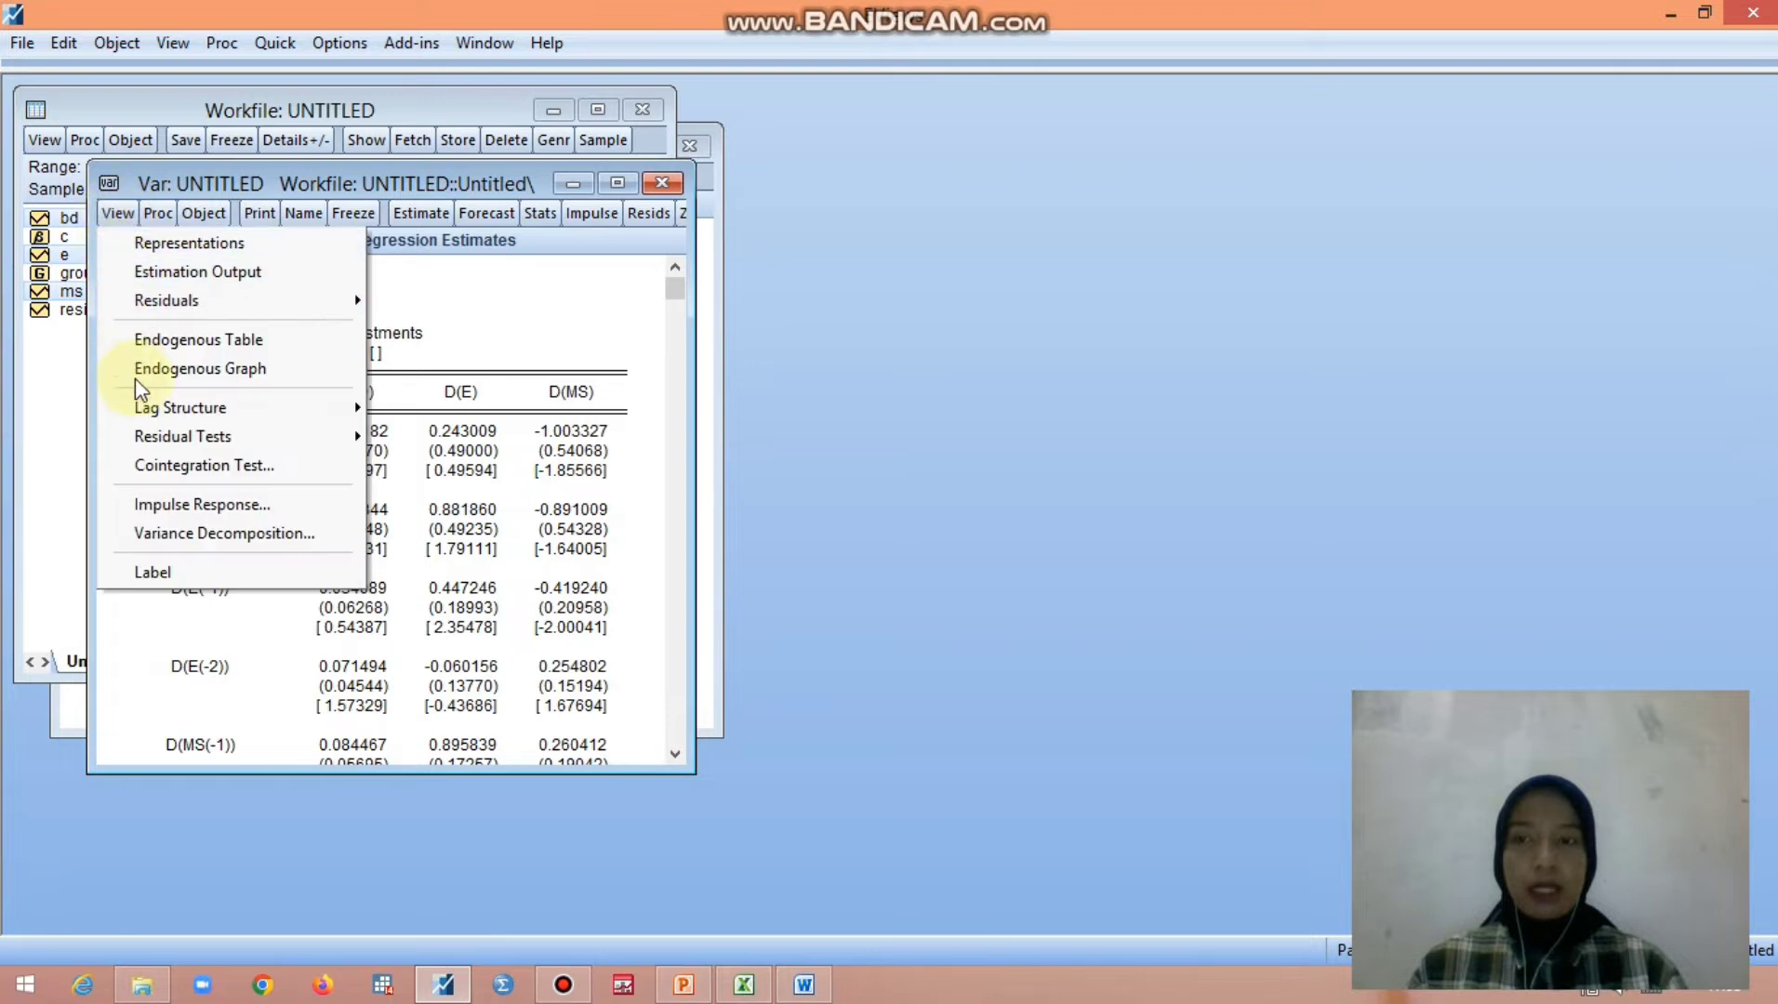
{"action": "mouse_move", "coordinate": [147, 409]}
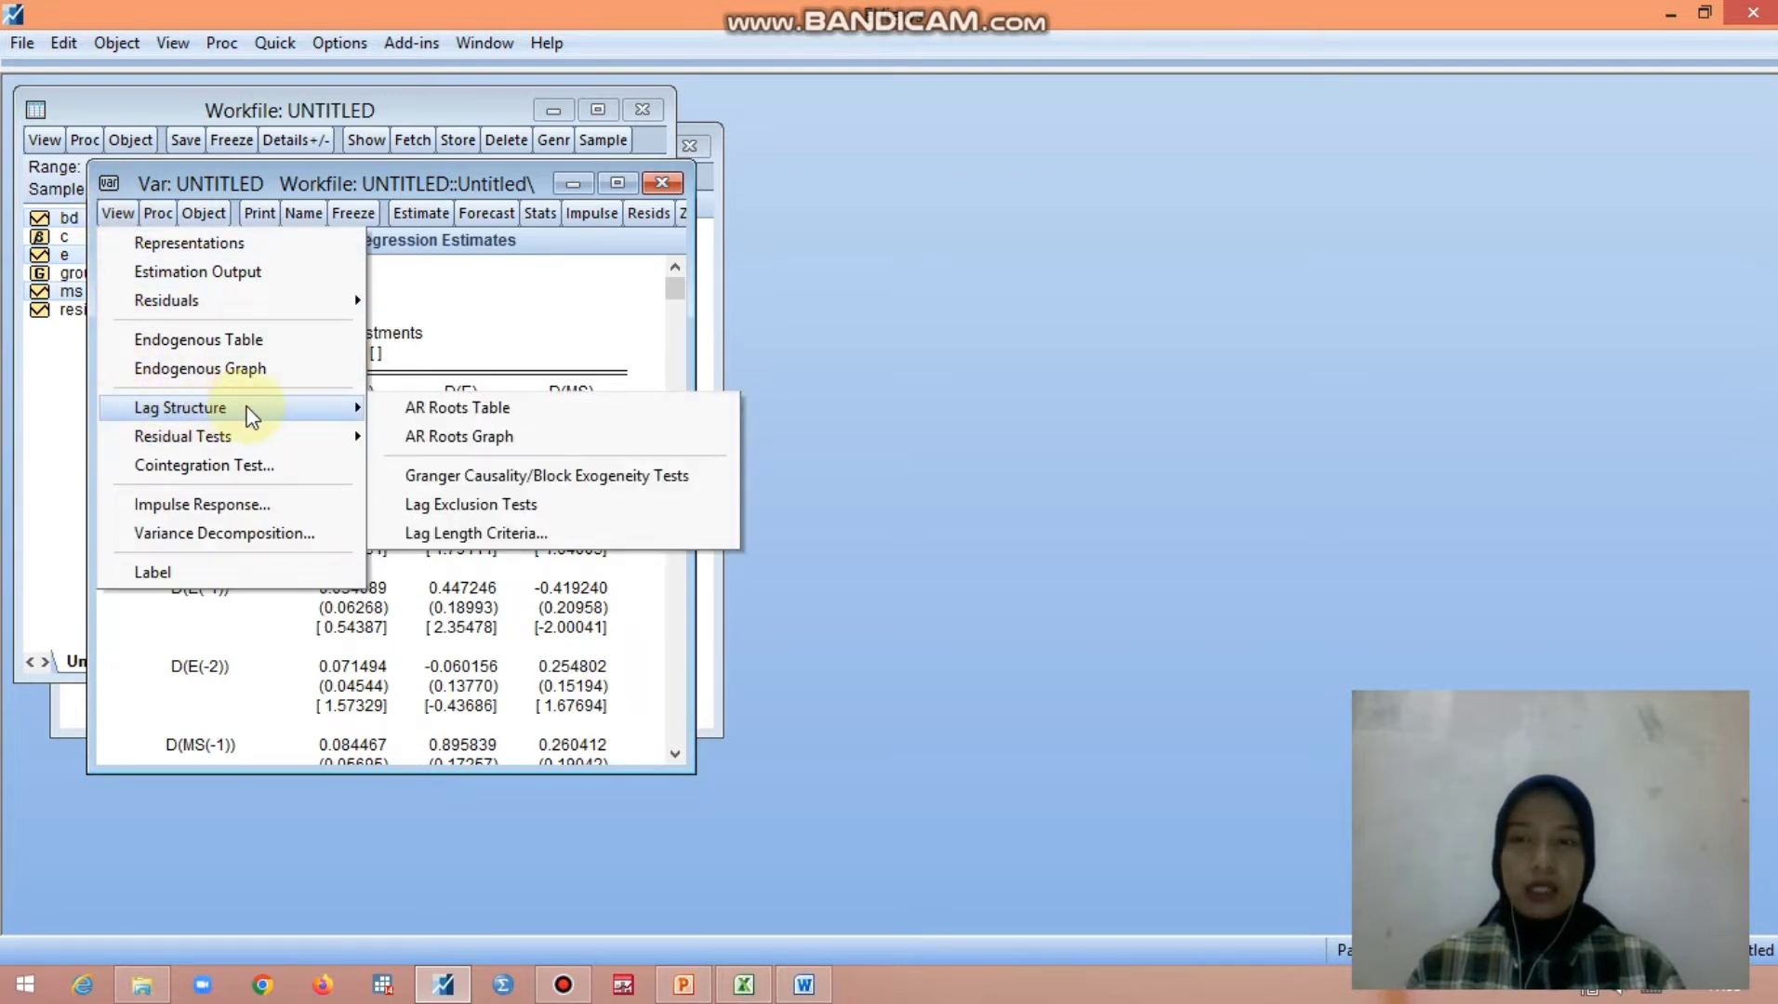
{"action": "left_click", "coordinate": [441, 533]}
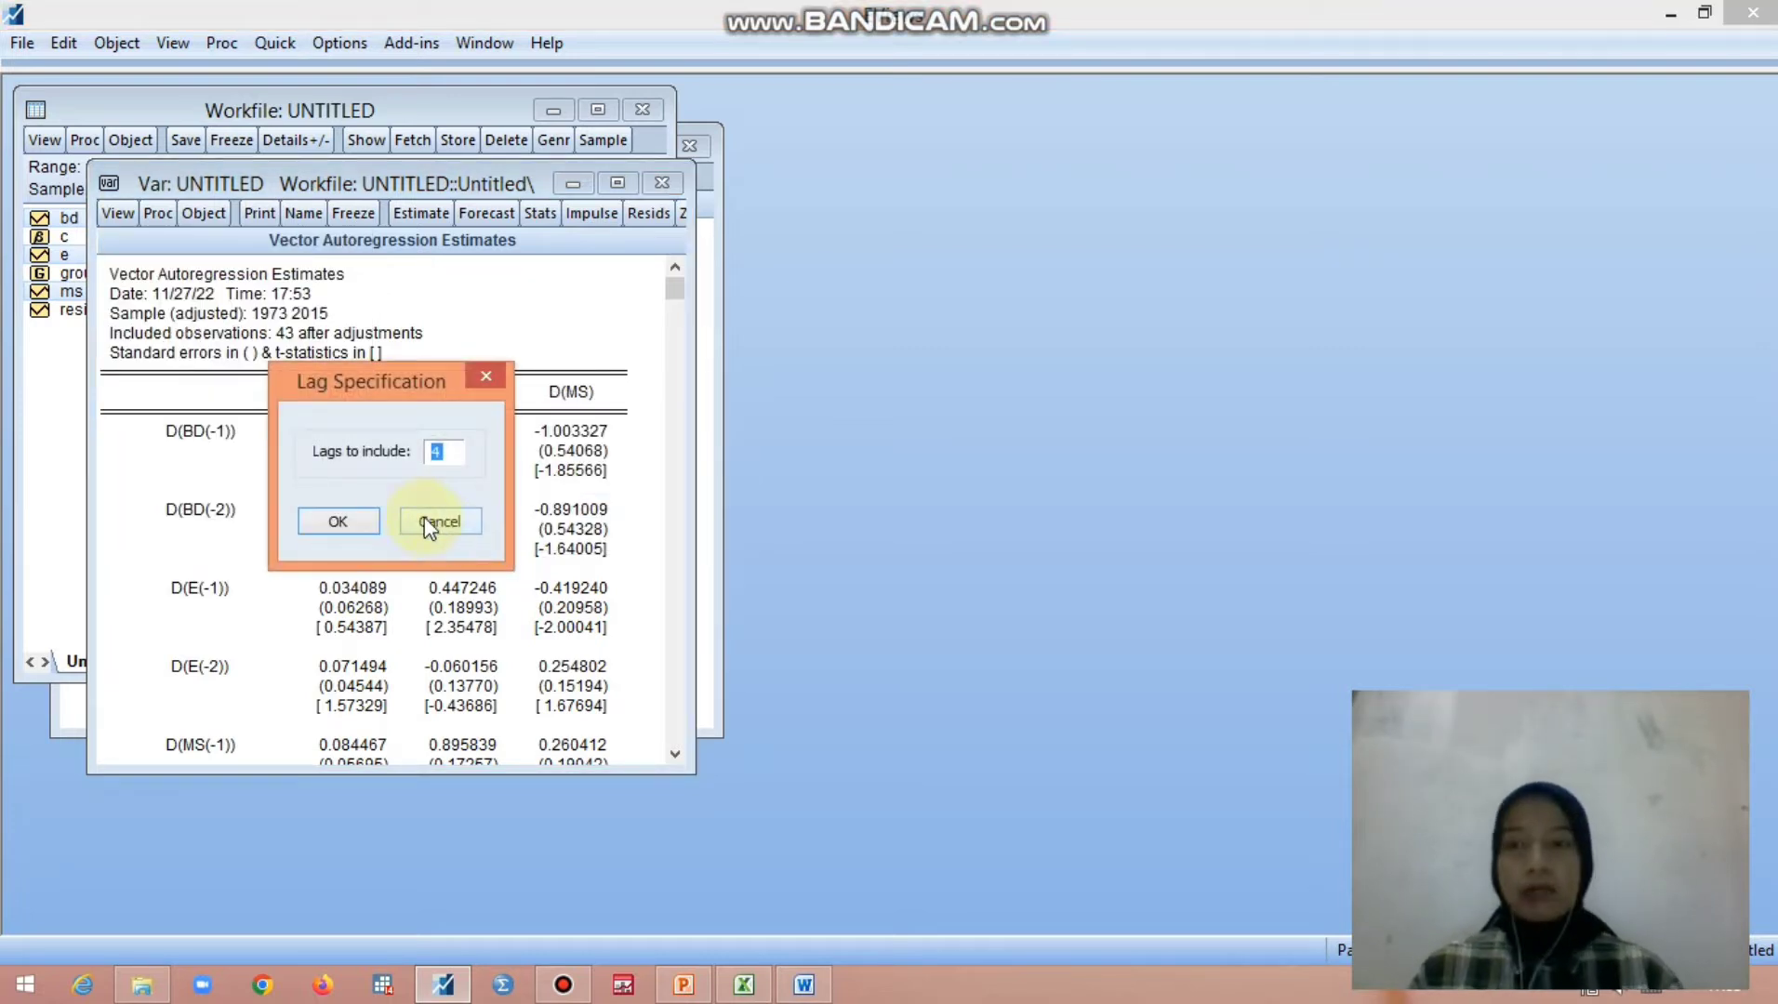
{"action": "left_click", "coordinate": [340, 521]}
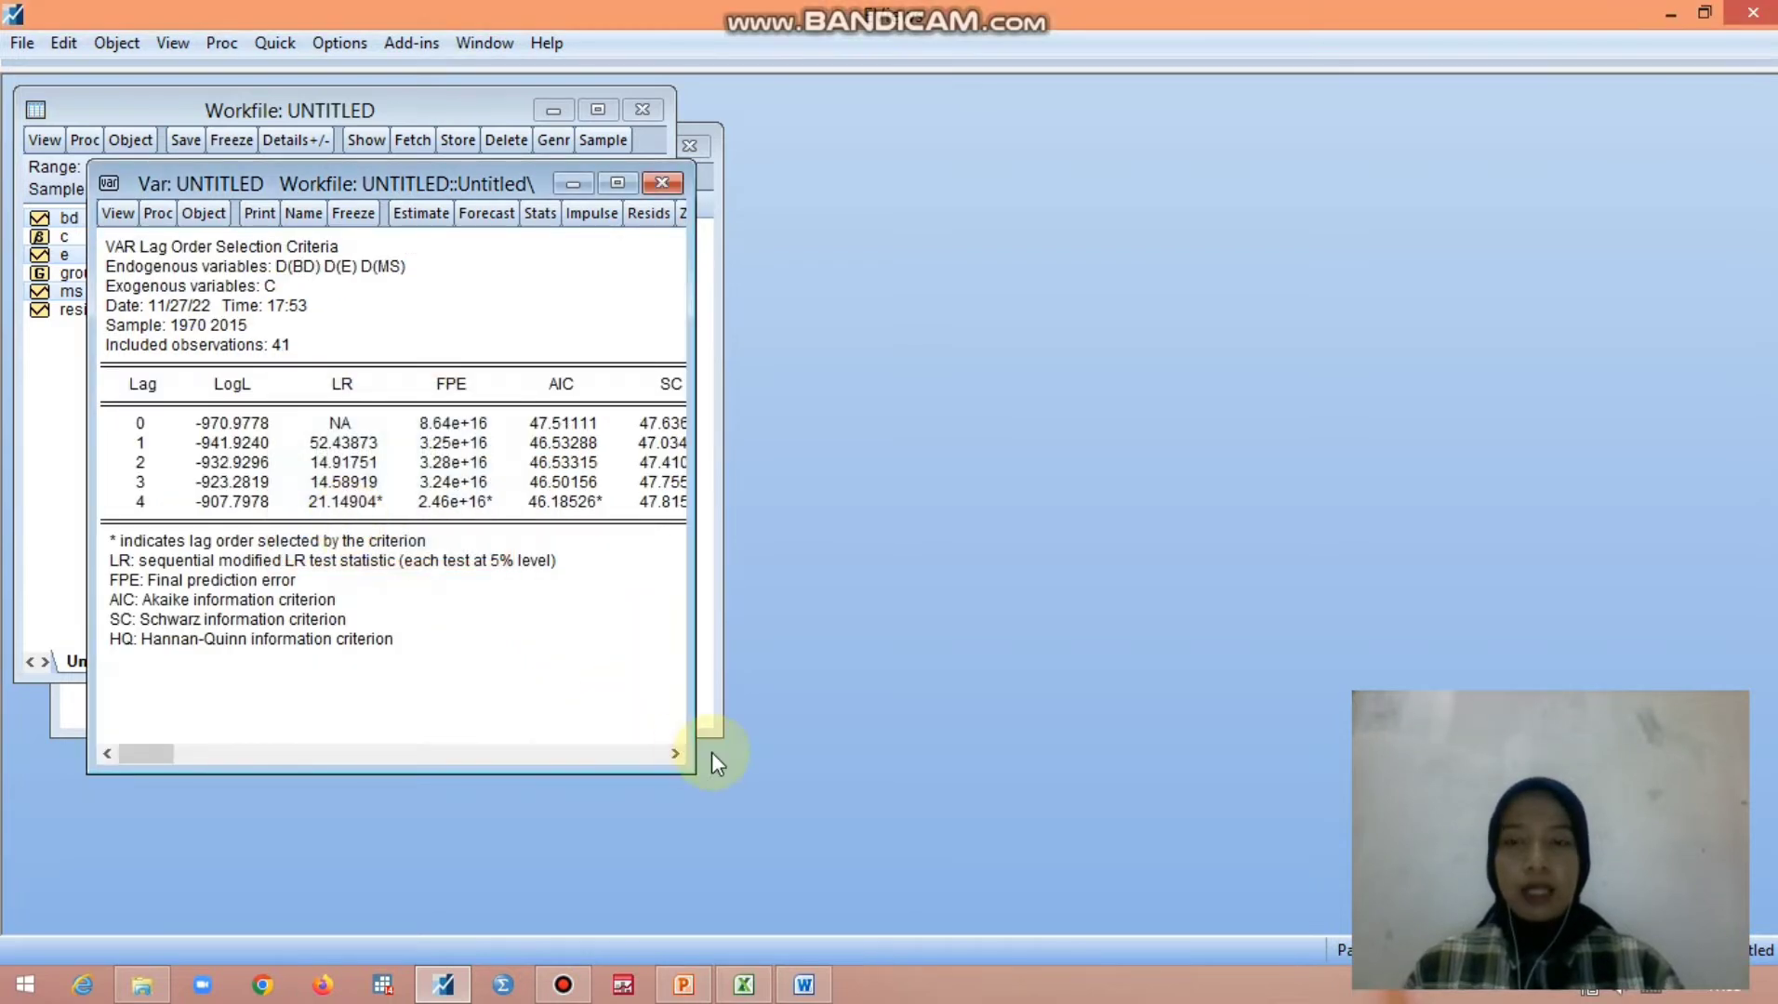
{"action": "left_click_drag", "start_coordinate": [688, 762], "coordinate": [1028, 880]}
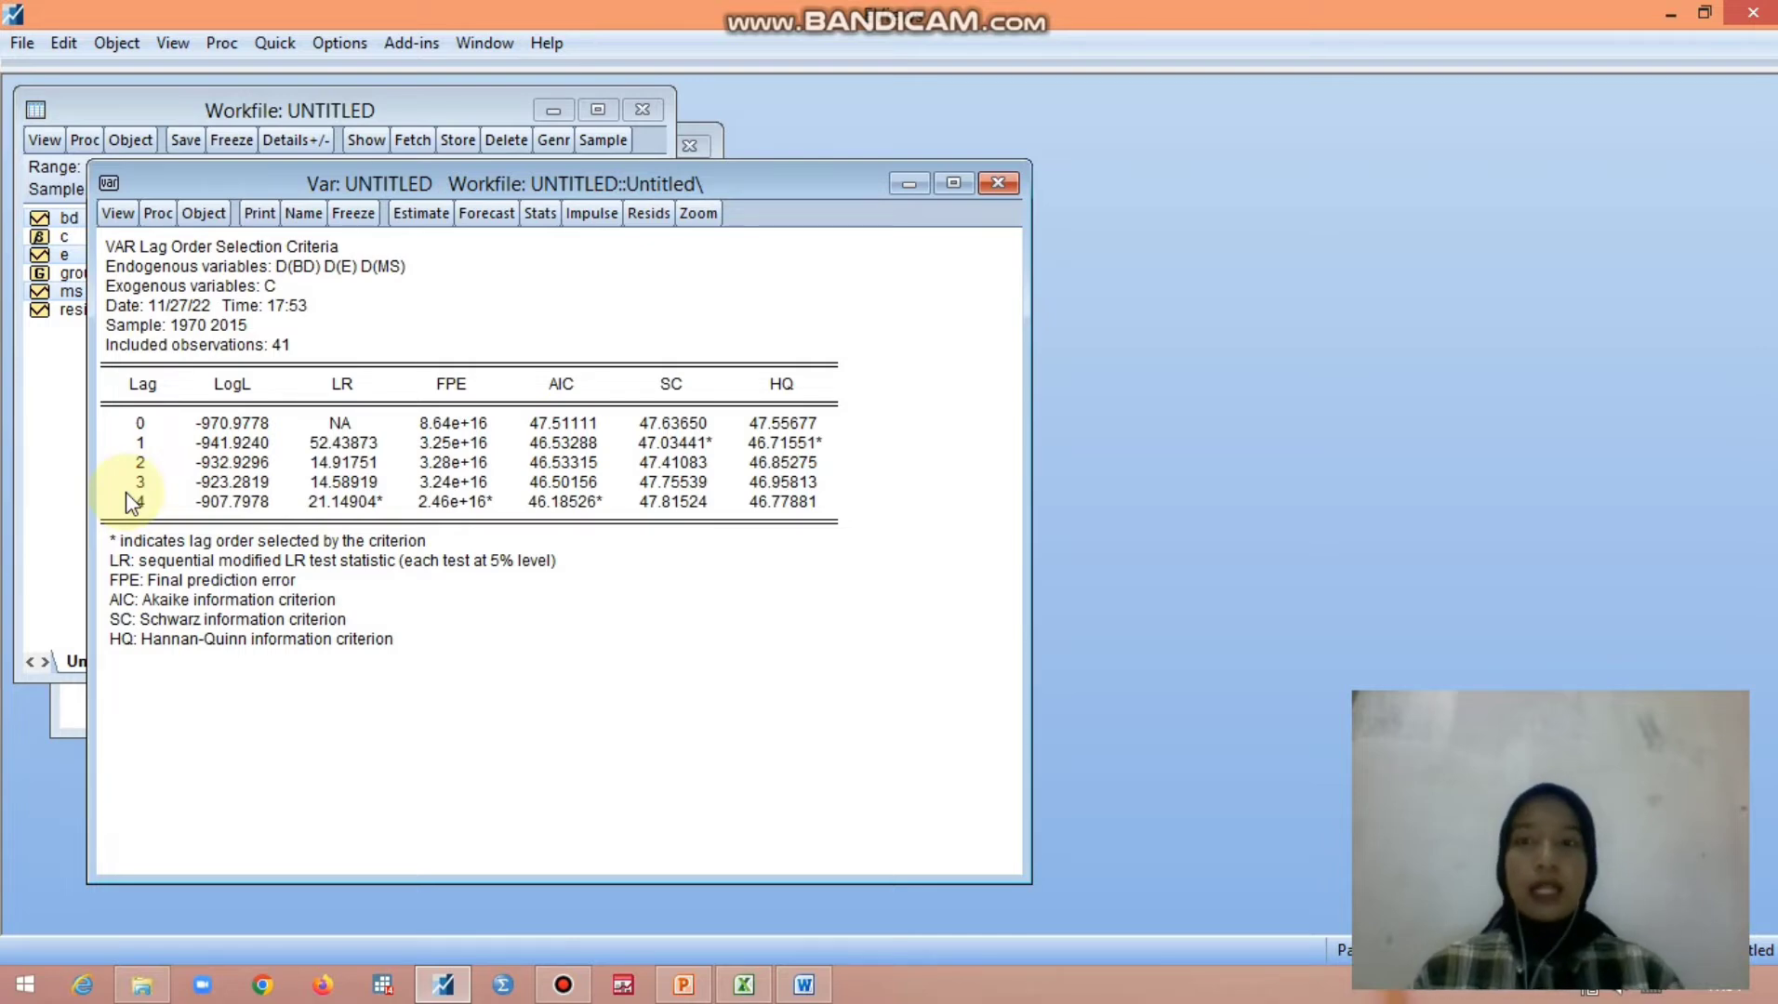
- Re-estimate the unrestricted VAR with lag intervals 1 4 for the endogenous variables
{"action": "left_click", "coordinate": [408, 216]}
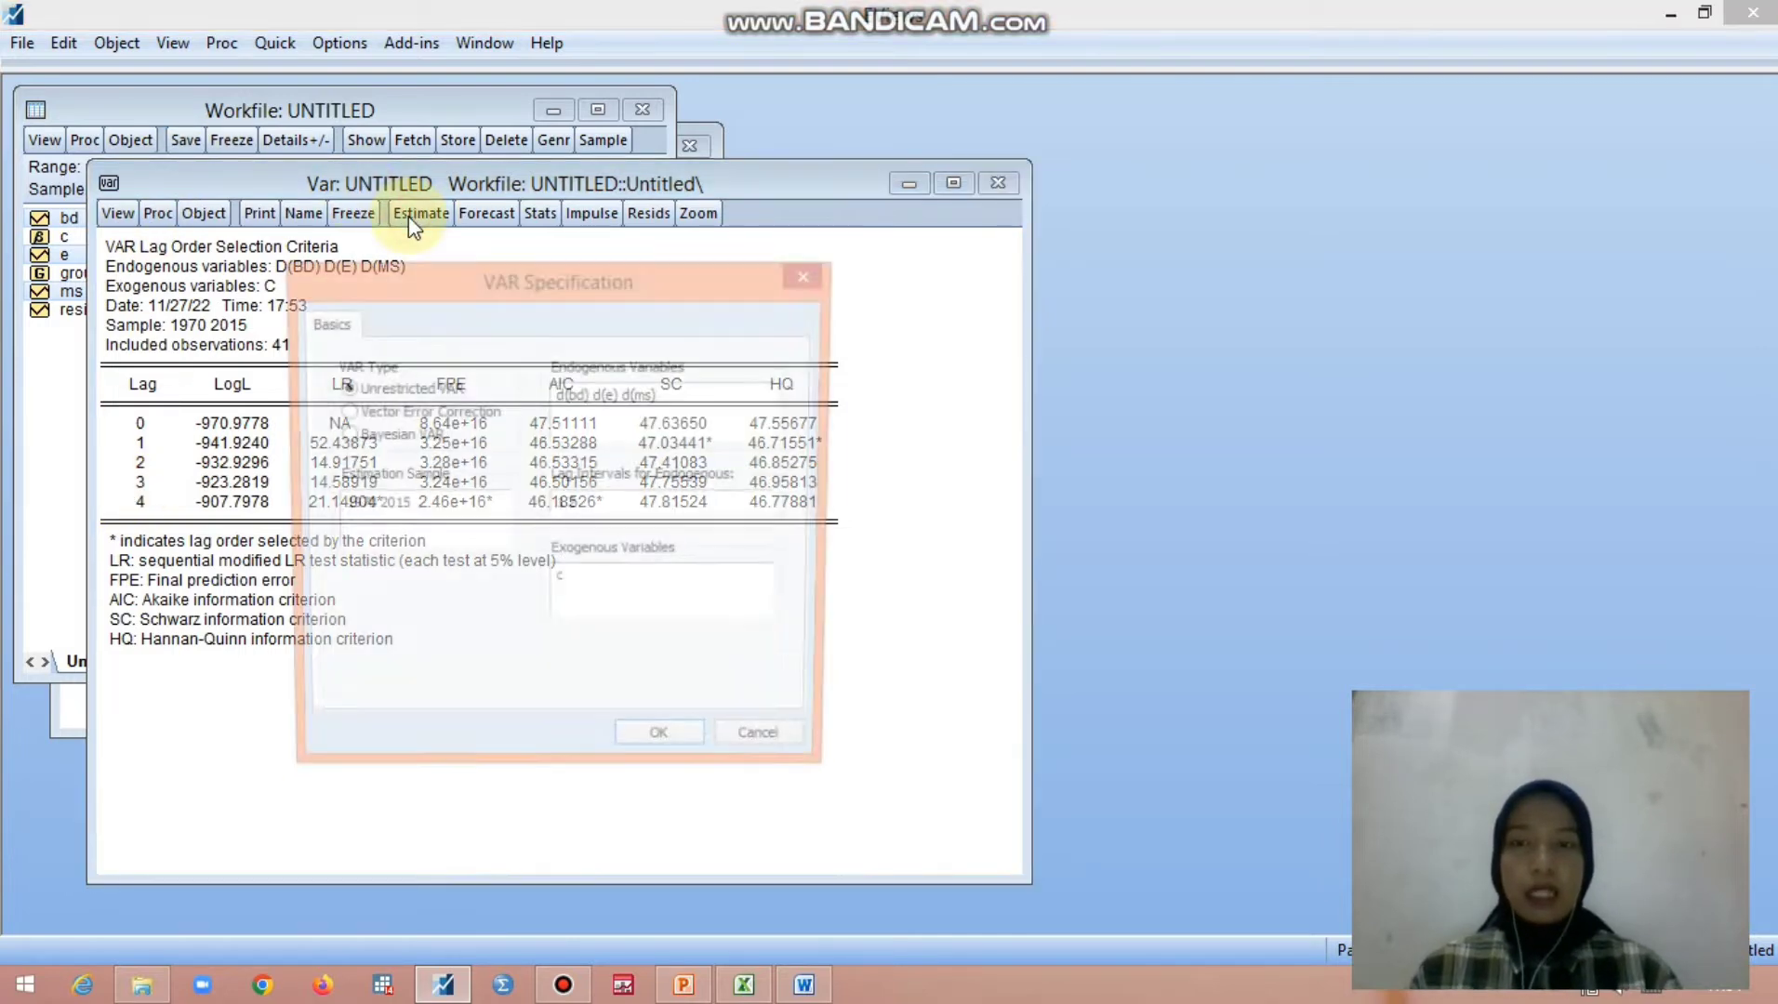
{"action": "left_click", "coordinate": [577, 502]}
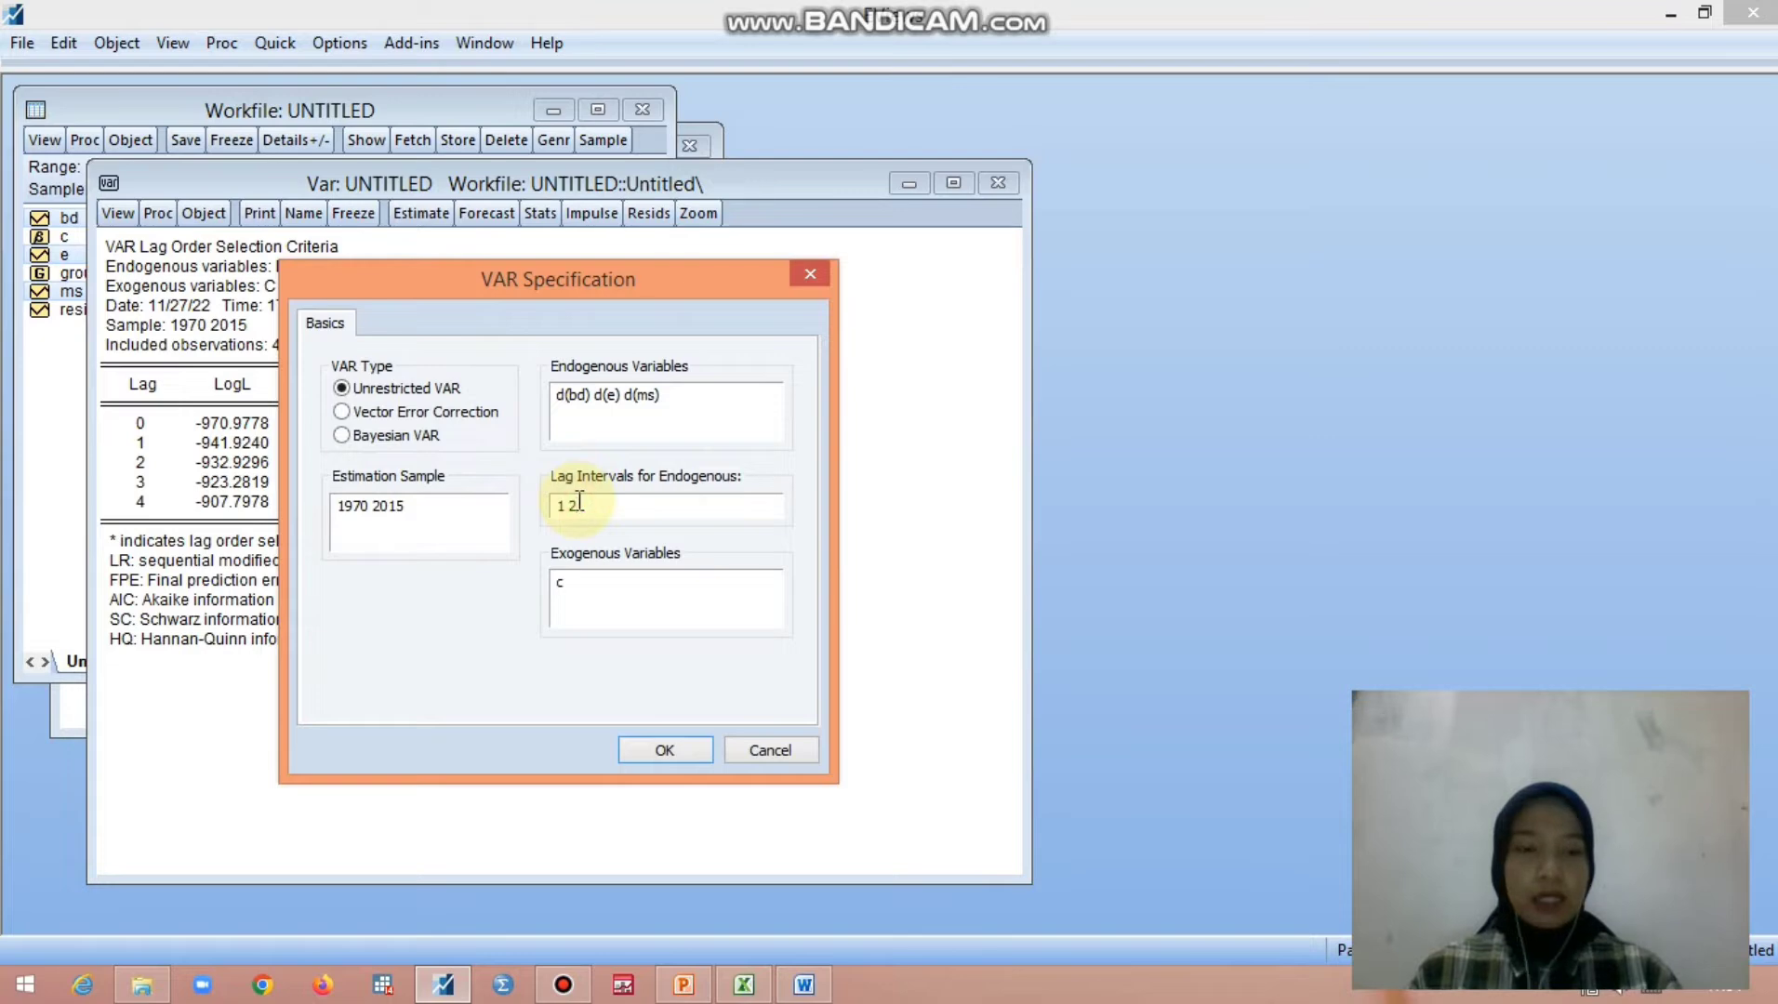
{"action": "type", "text": "4"}
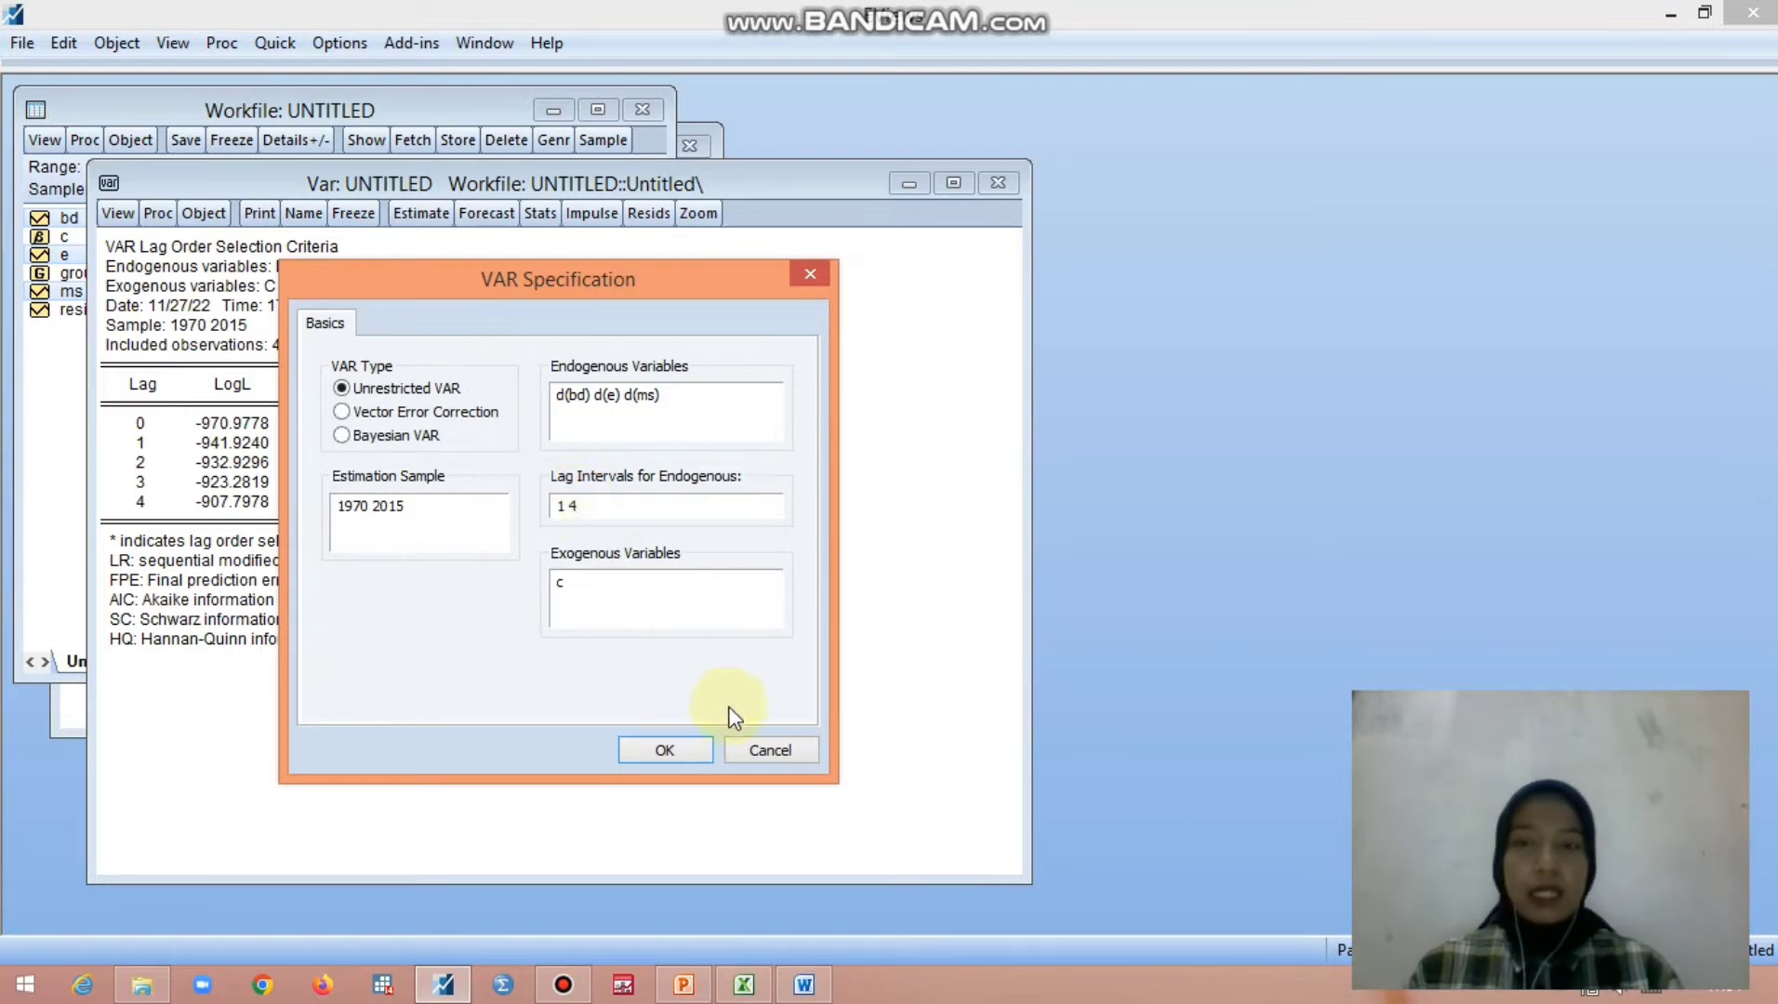
{"action": "left_click", "coordinate": [664, 749]}
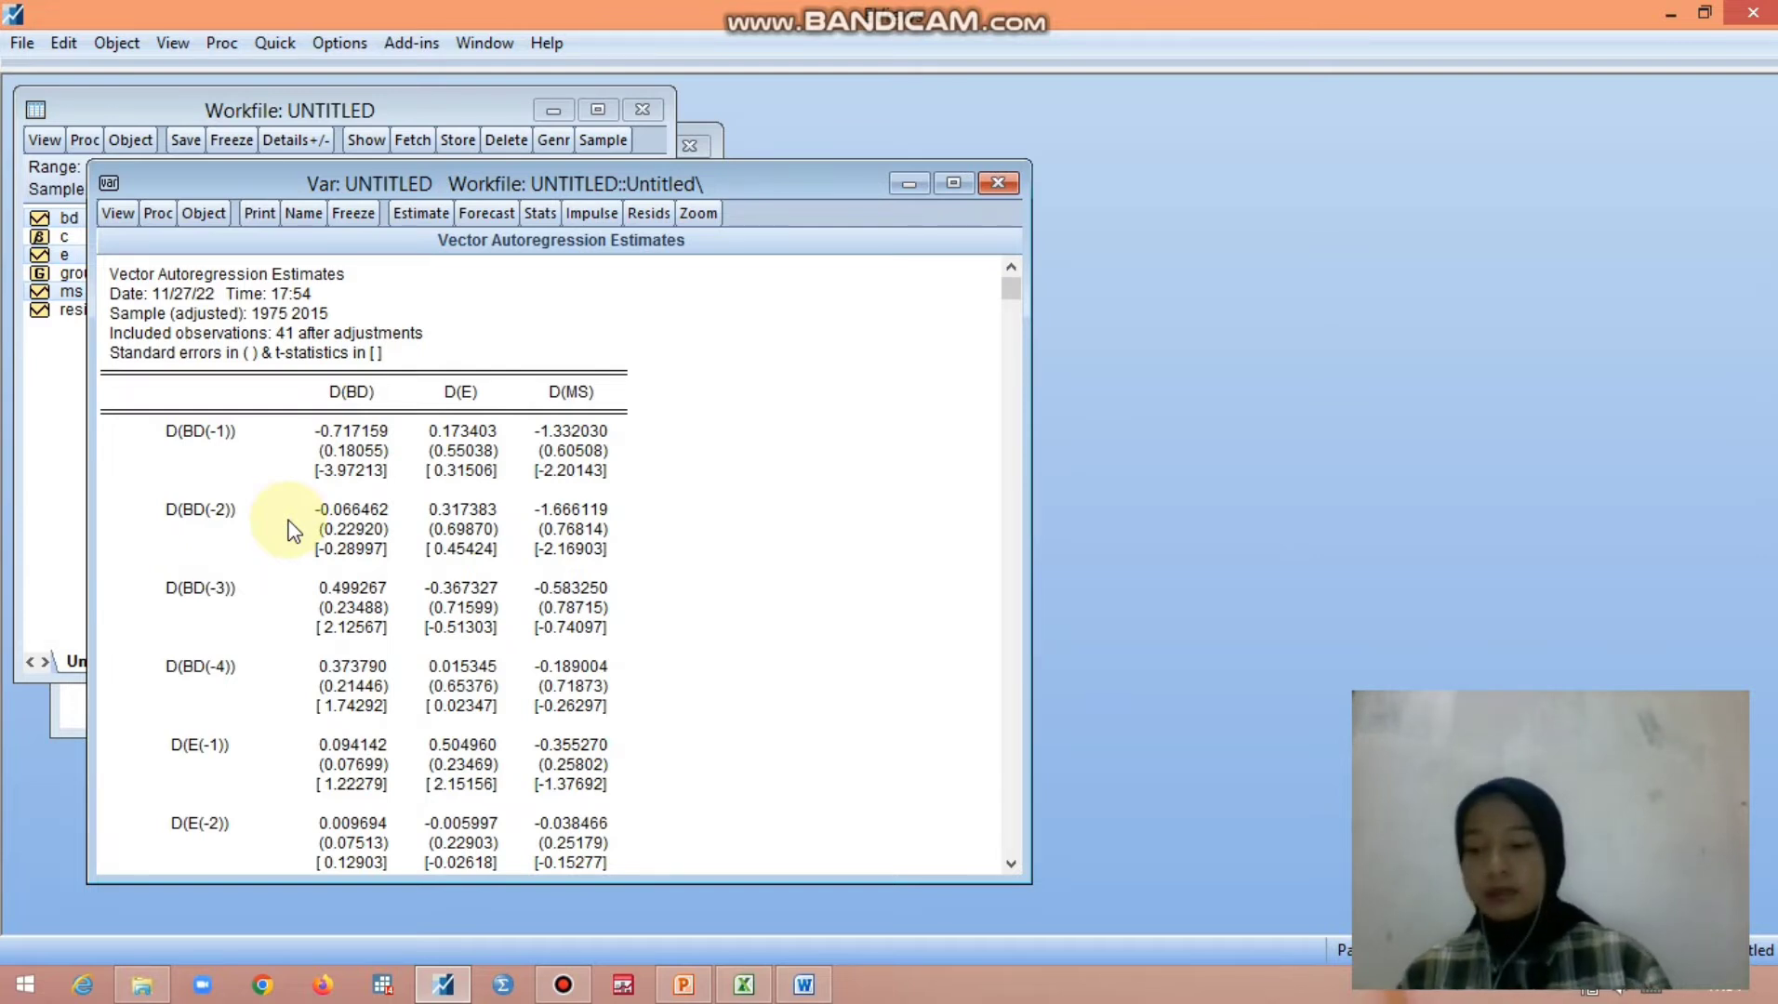
- Check the VAR's stability condition with the AR roots table
{"action": "left_click", "coordinate": [117, 216]}
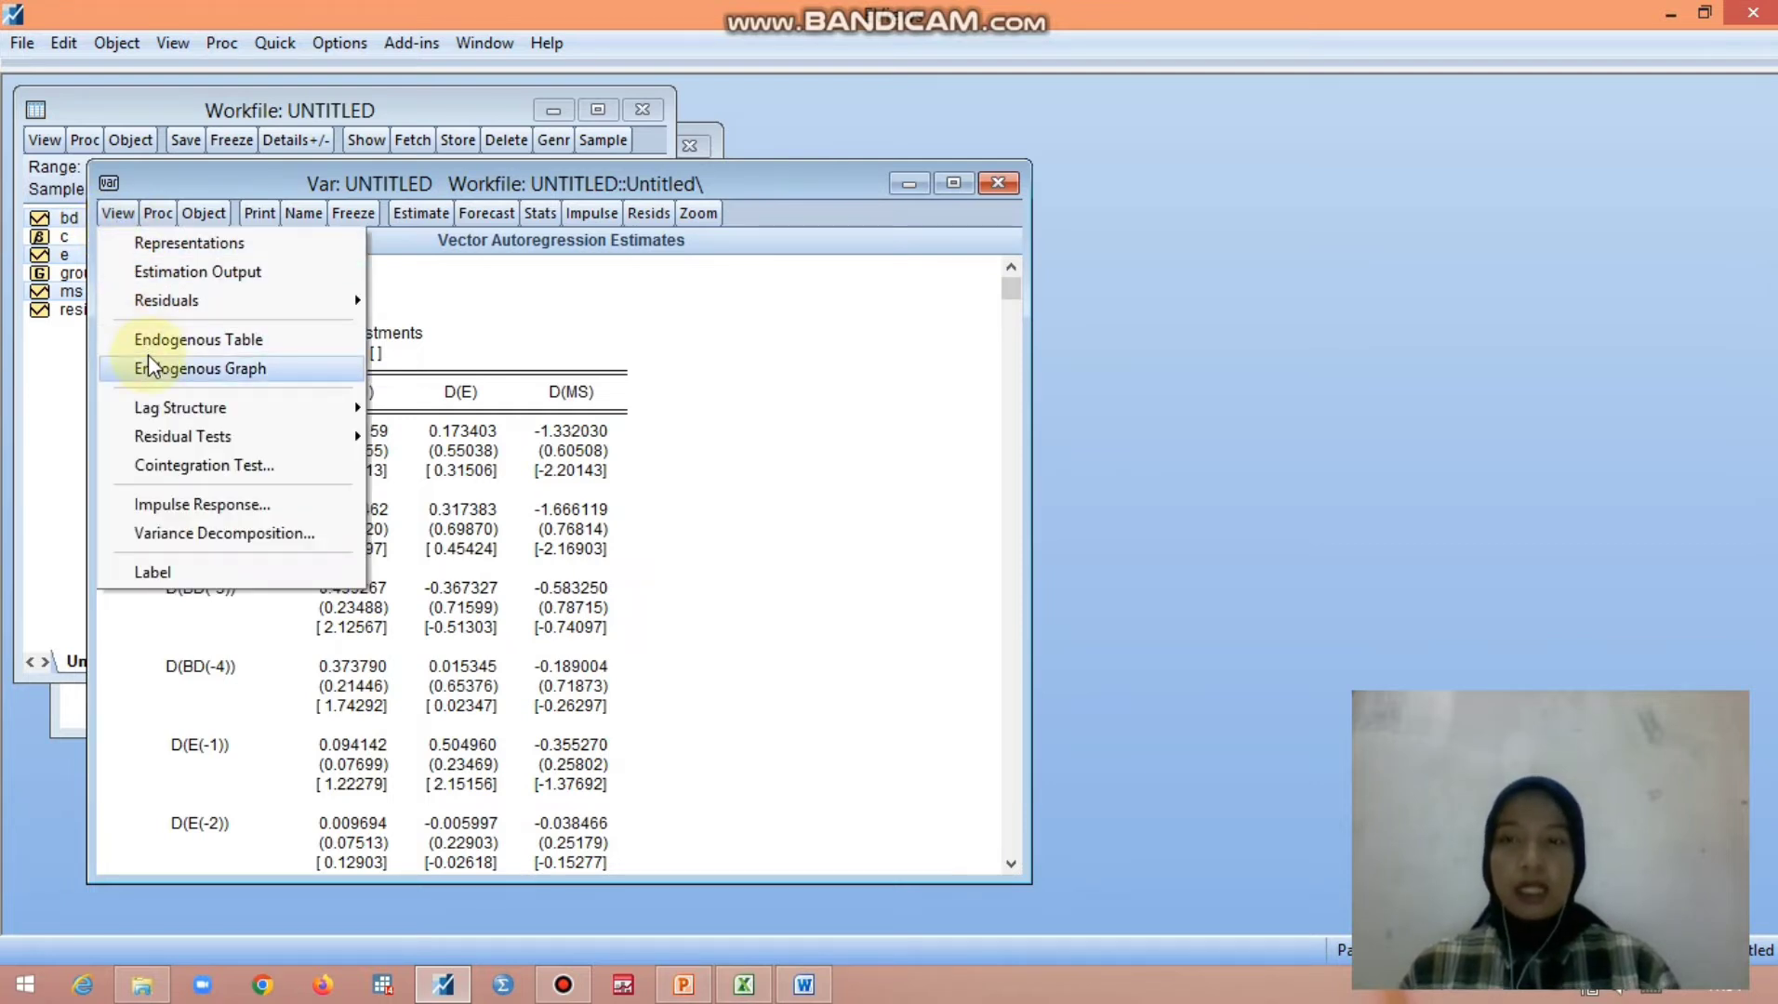
{"action": "mouse_move", "coordinate": [160, 422]}
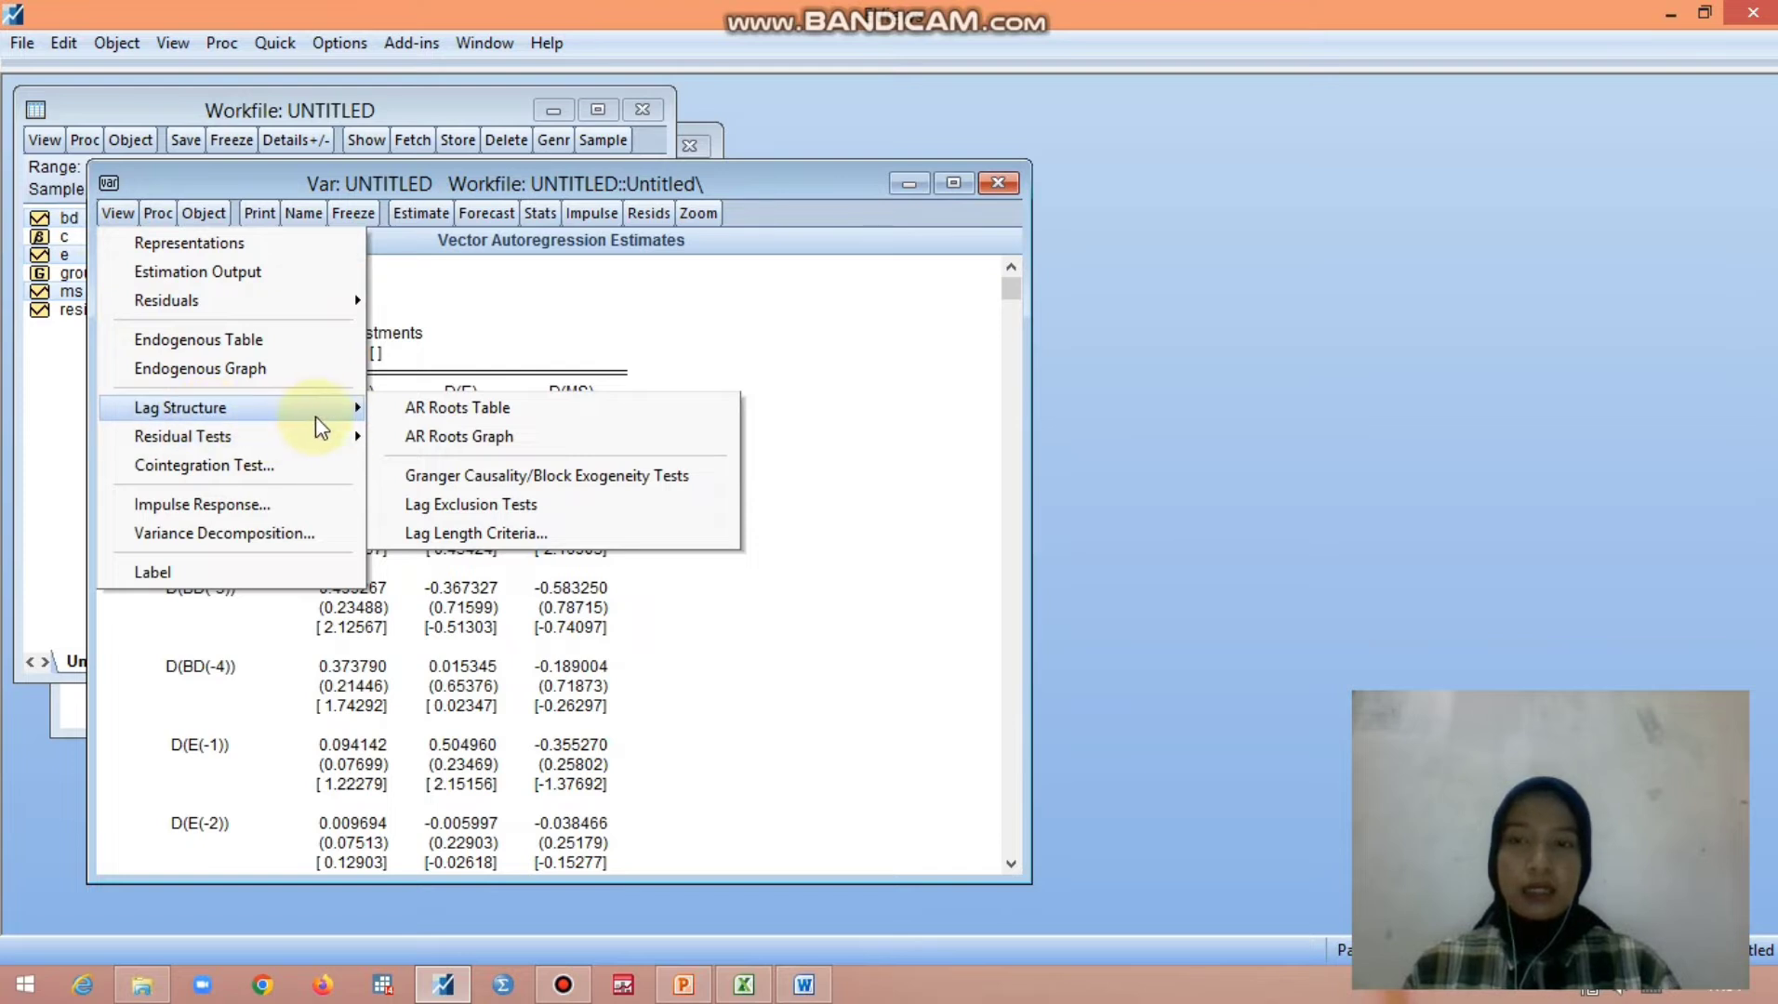
{"action": "left_click", "coordinate": [429, 405]}
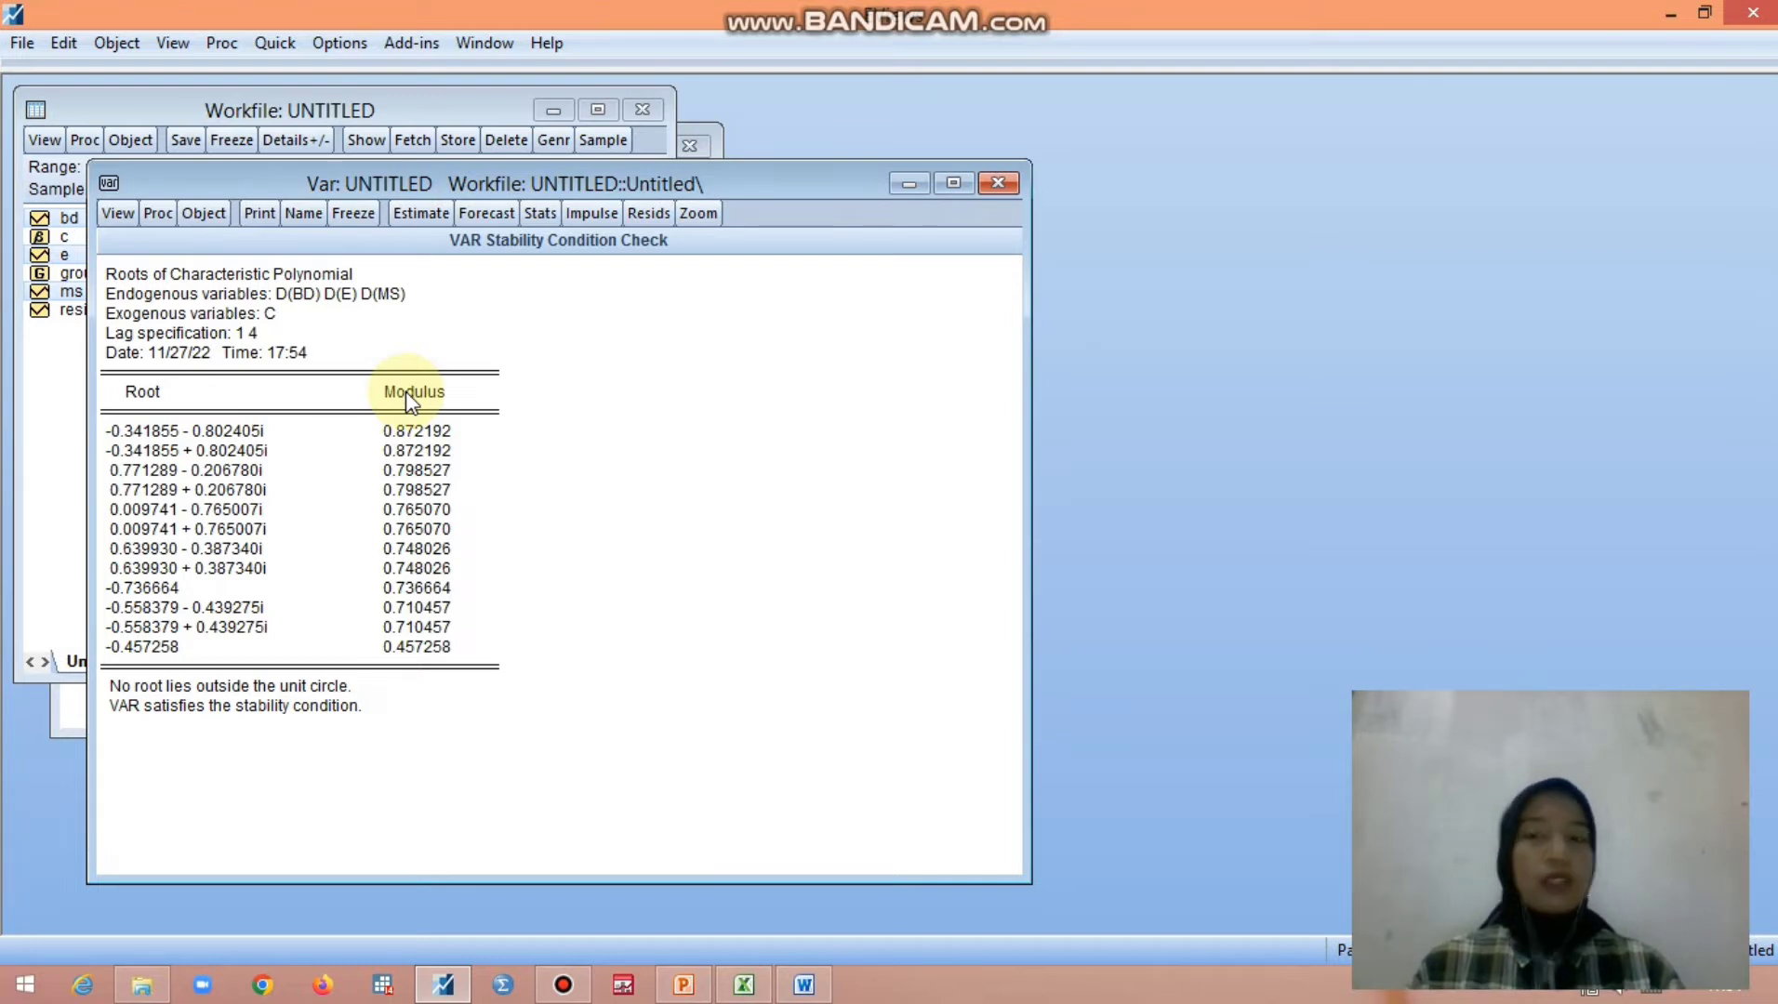
- Run the Johansen cointegration test on the VAR with intercept and no trend in CE and test VAR, lag intervals 1 4
{"action": "left_click", "coordinate": [117, 213]}
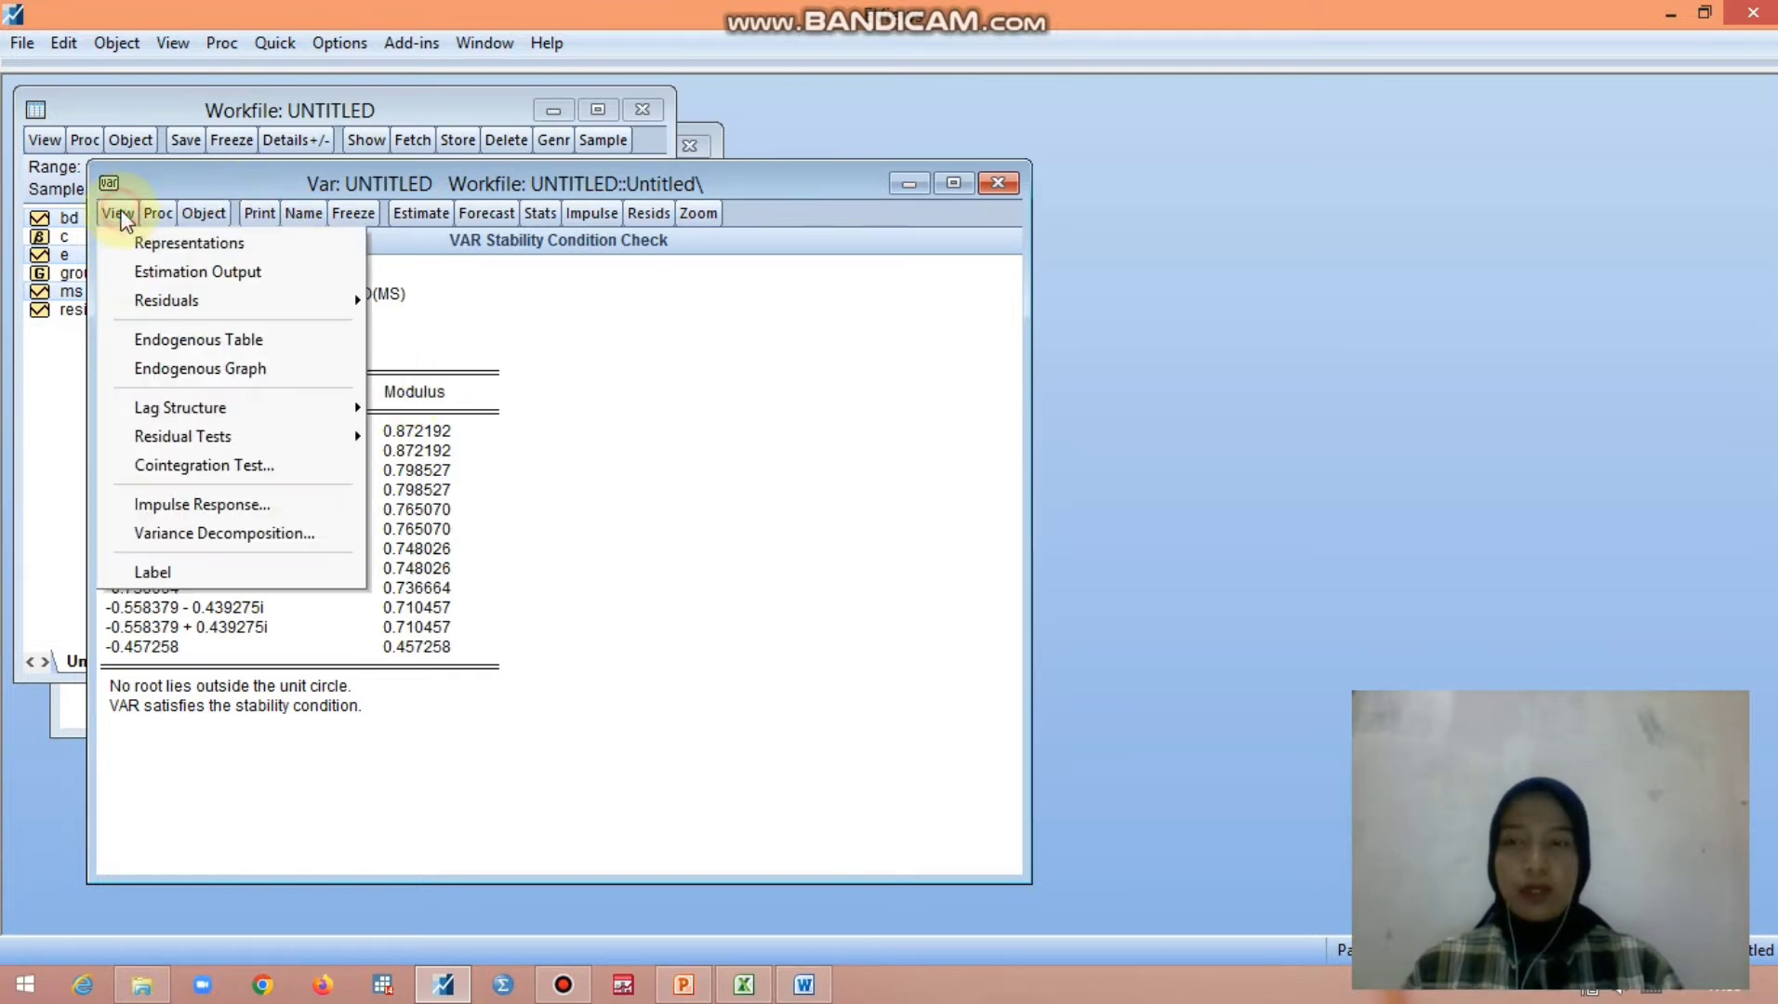
{"action": "left_click", "coordinate": [209, 470]}
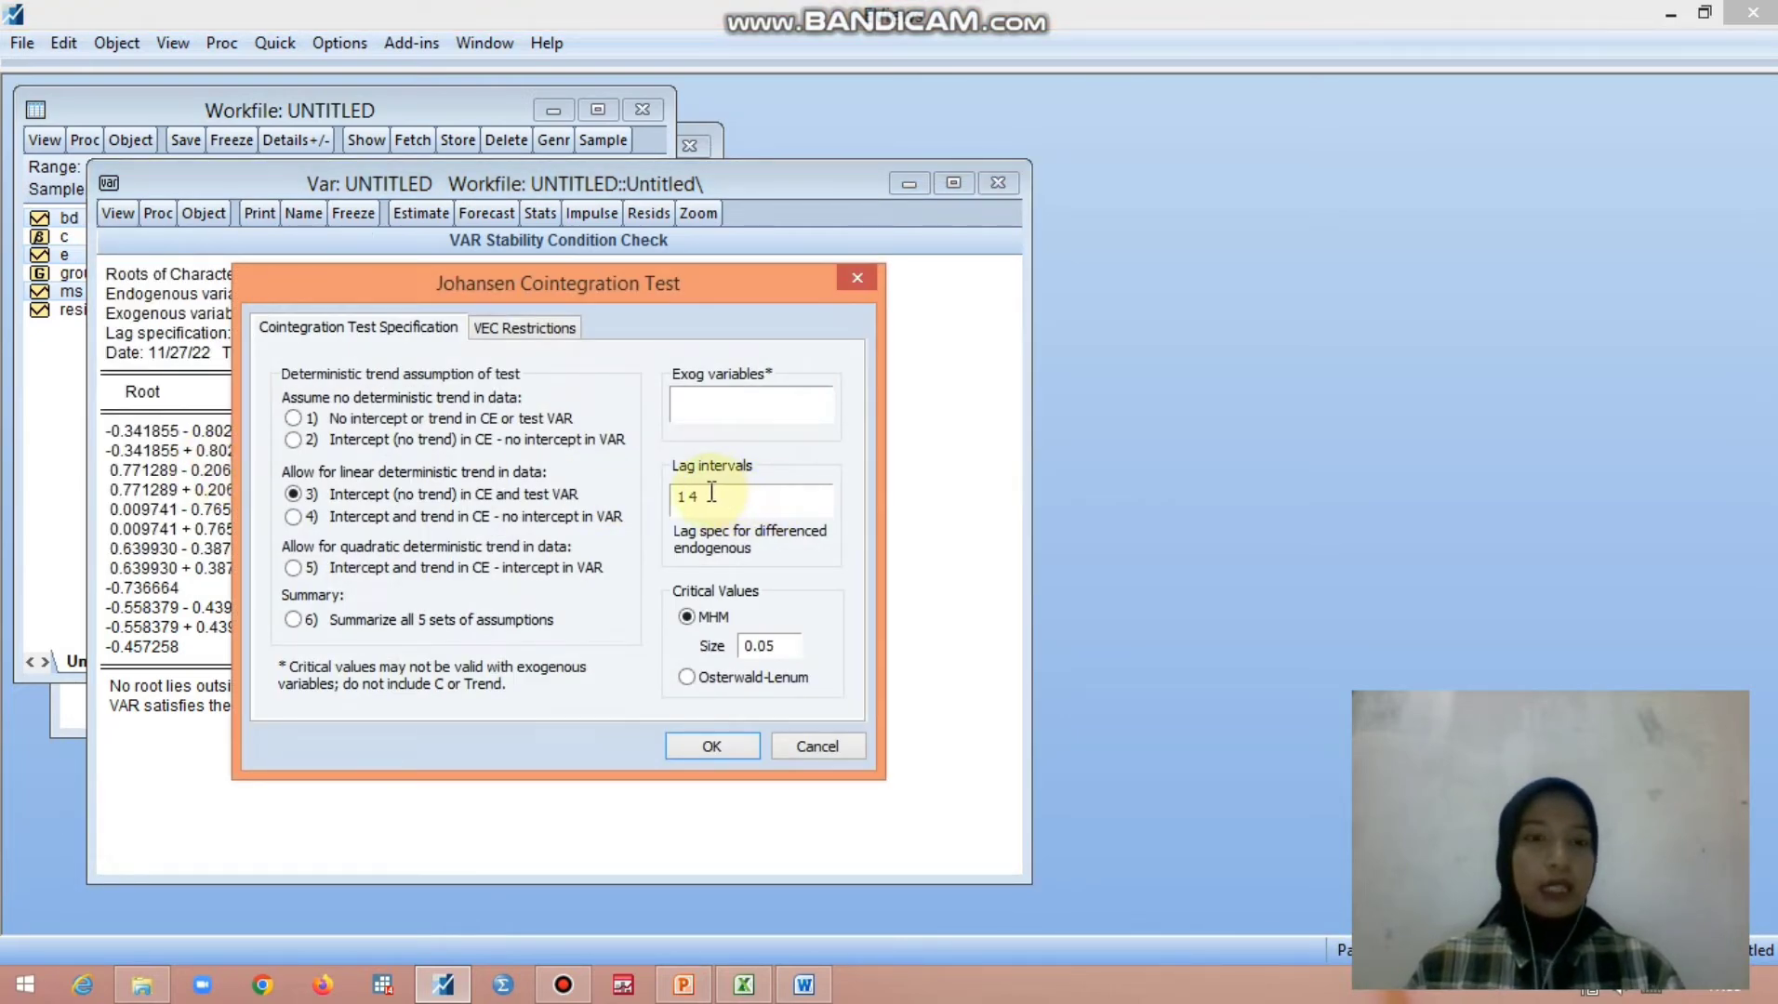
{"action": "left_click", "coordinate": [711, 747]}
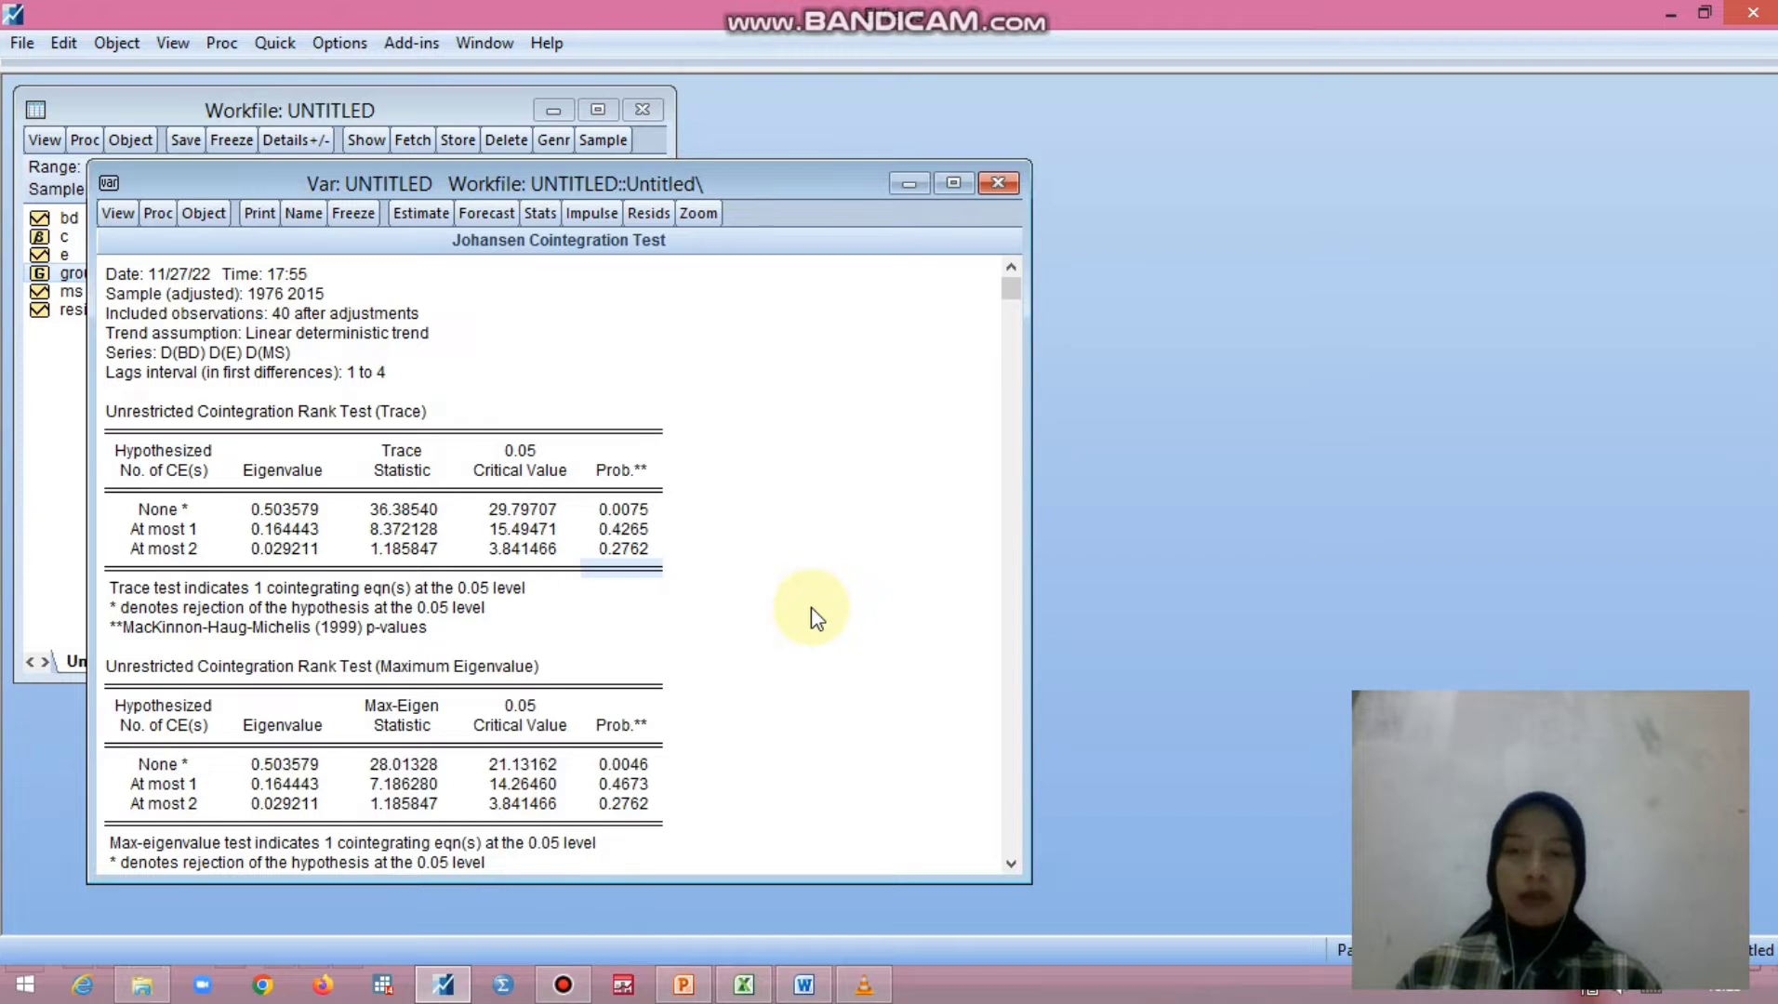
- Open group01 from the workfile and run its pairwise Granger causality tests with 4 lags
{"action": "left_click", "coordinate": [59, 445]}
{"action": "left_click", "coordinate": [103, 275]}
{"action": "double_click", "coordinate": [102, 274]}
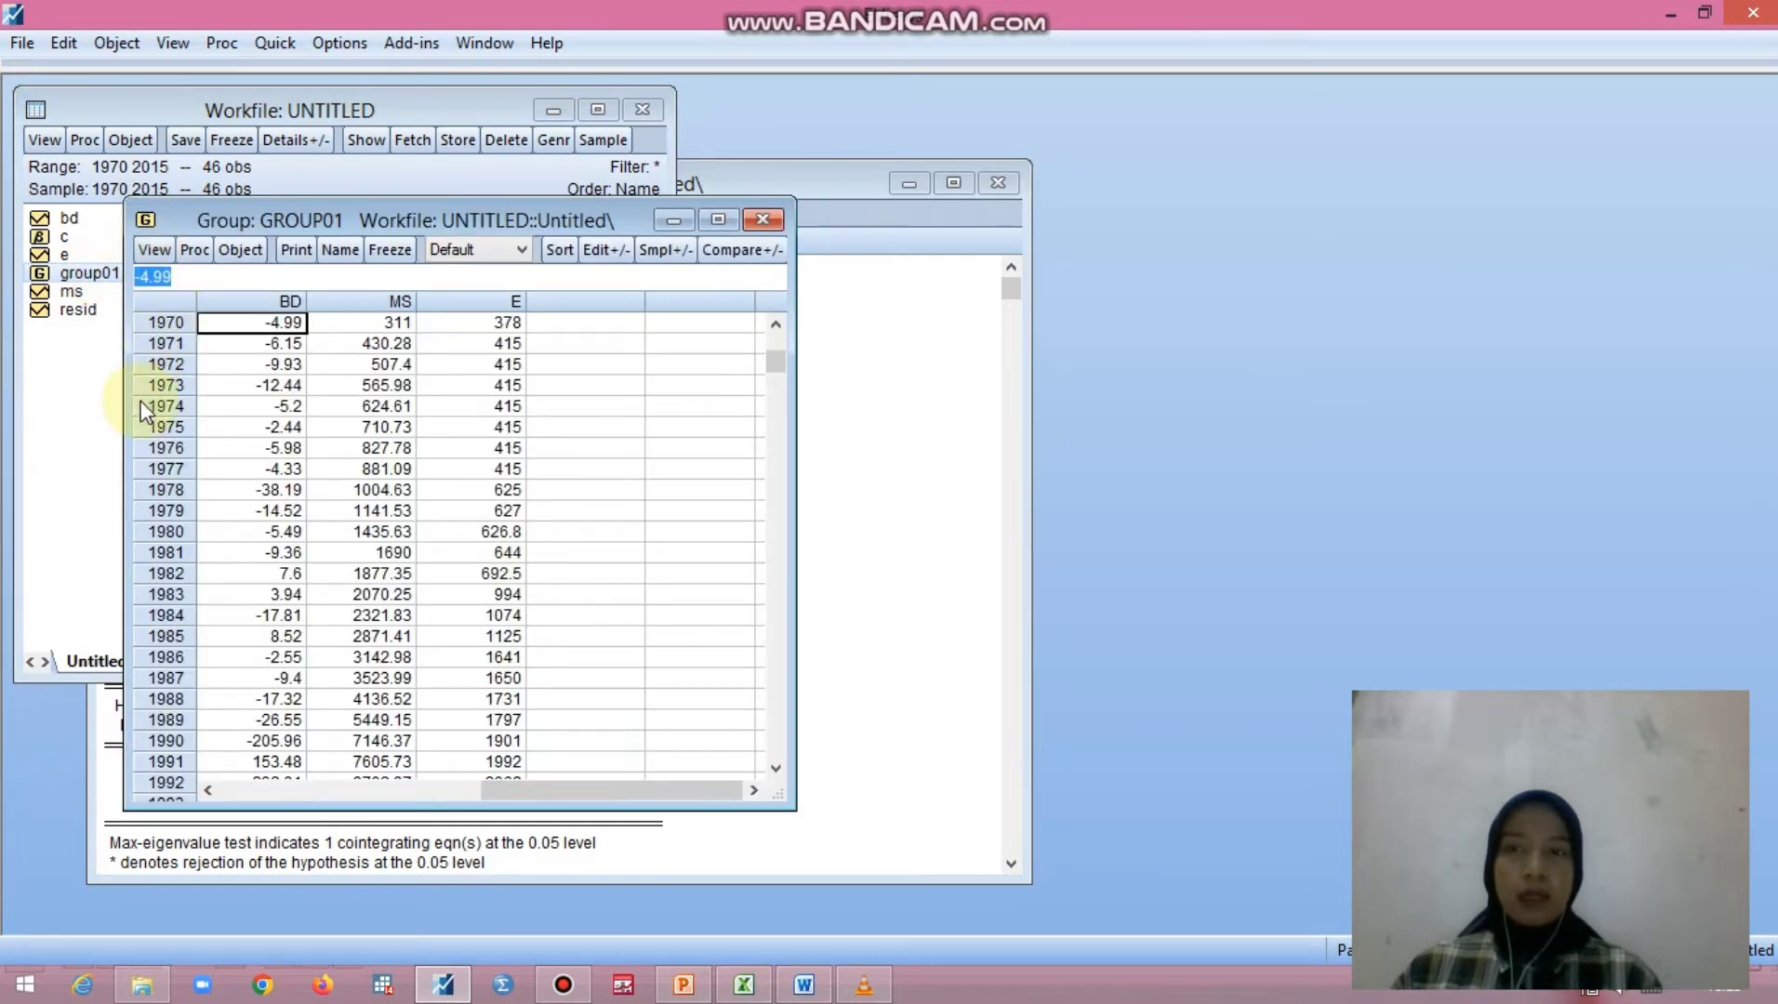
{"action": "left_click", "coordinate": [150, 247]}
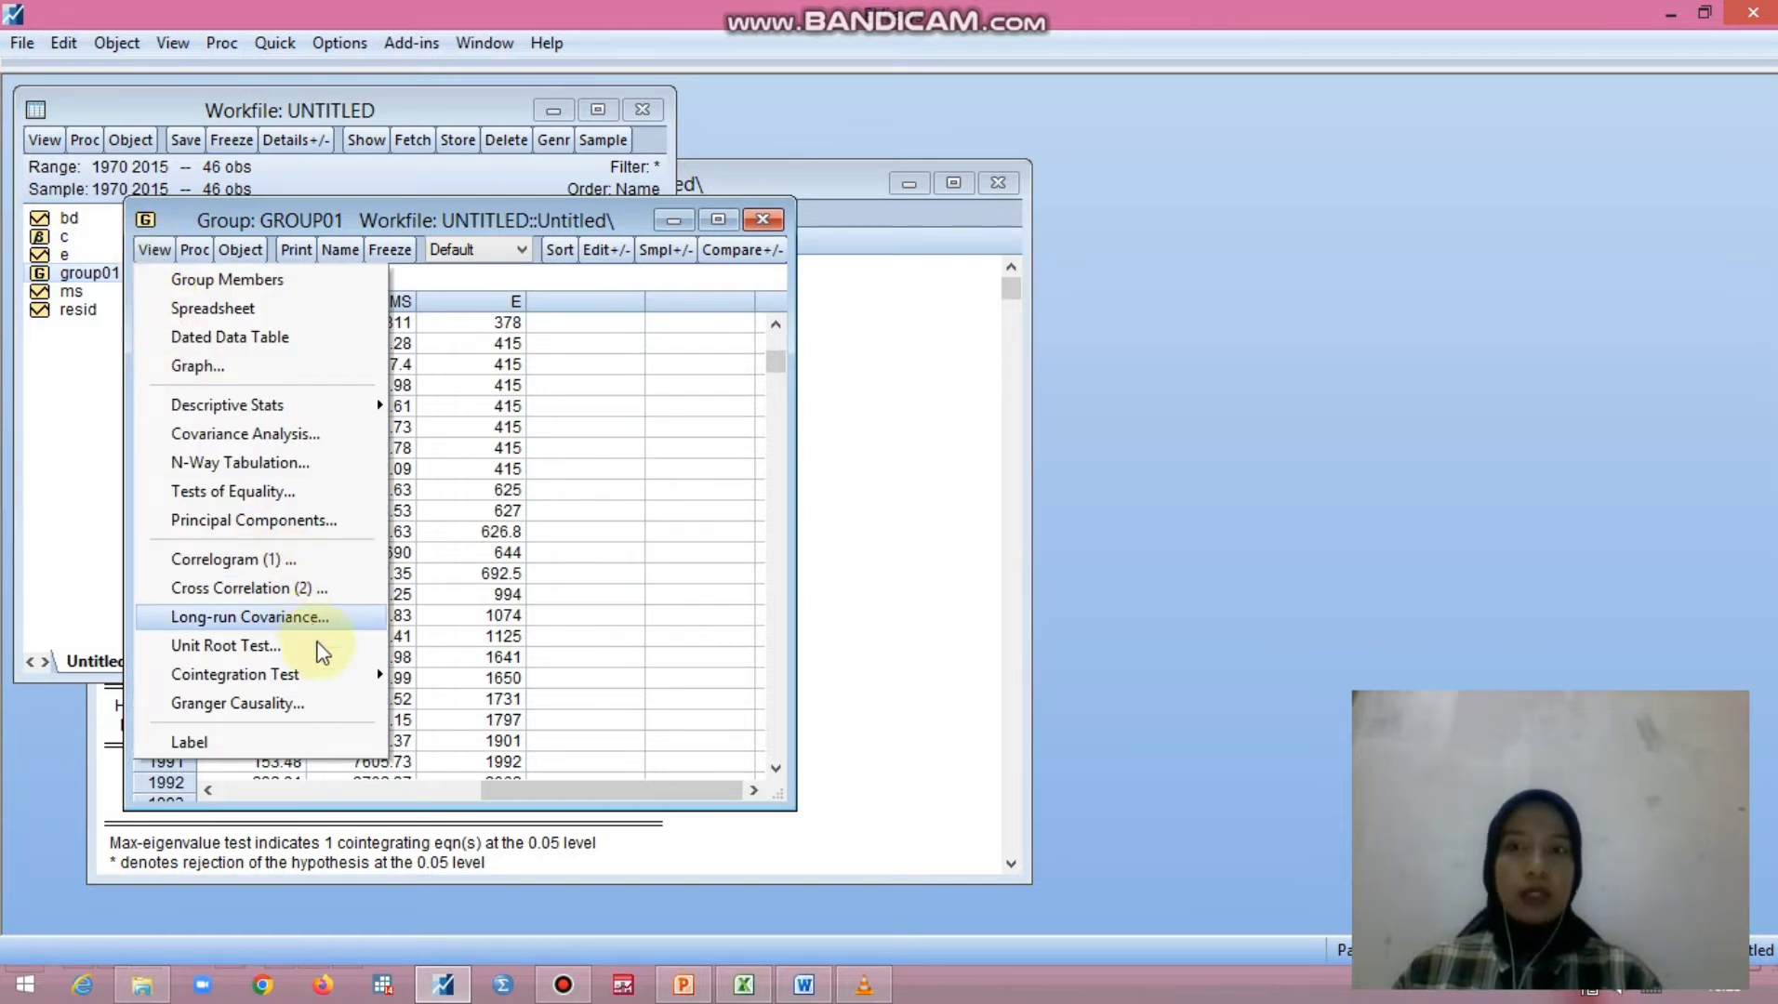
{"action": "left_click", "coordinate": [237, 703]}
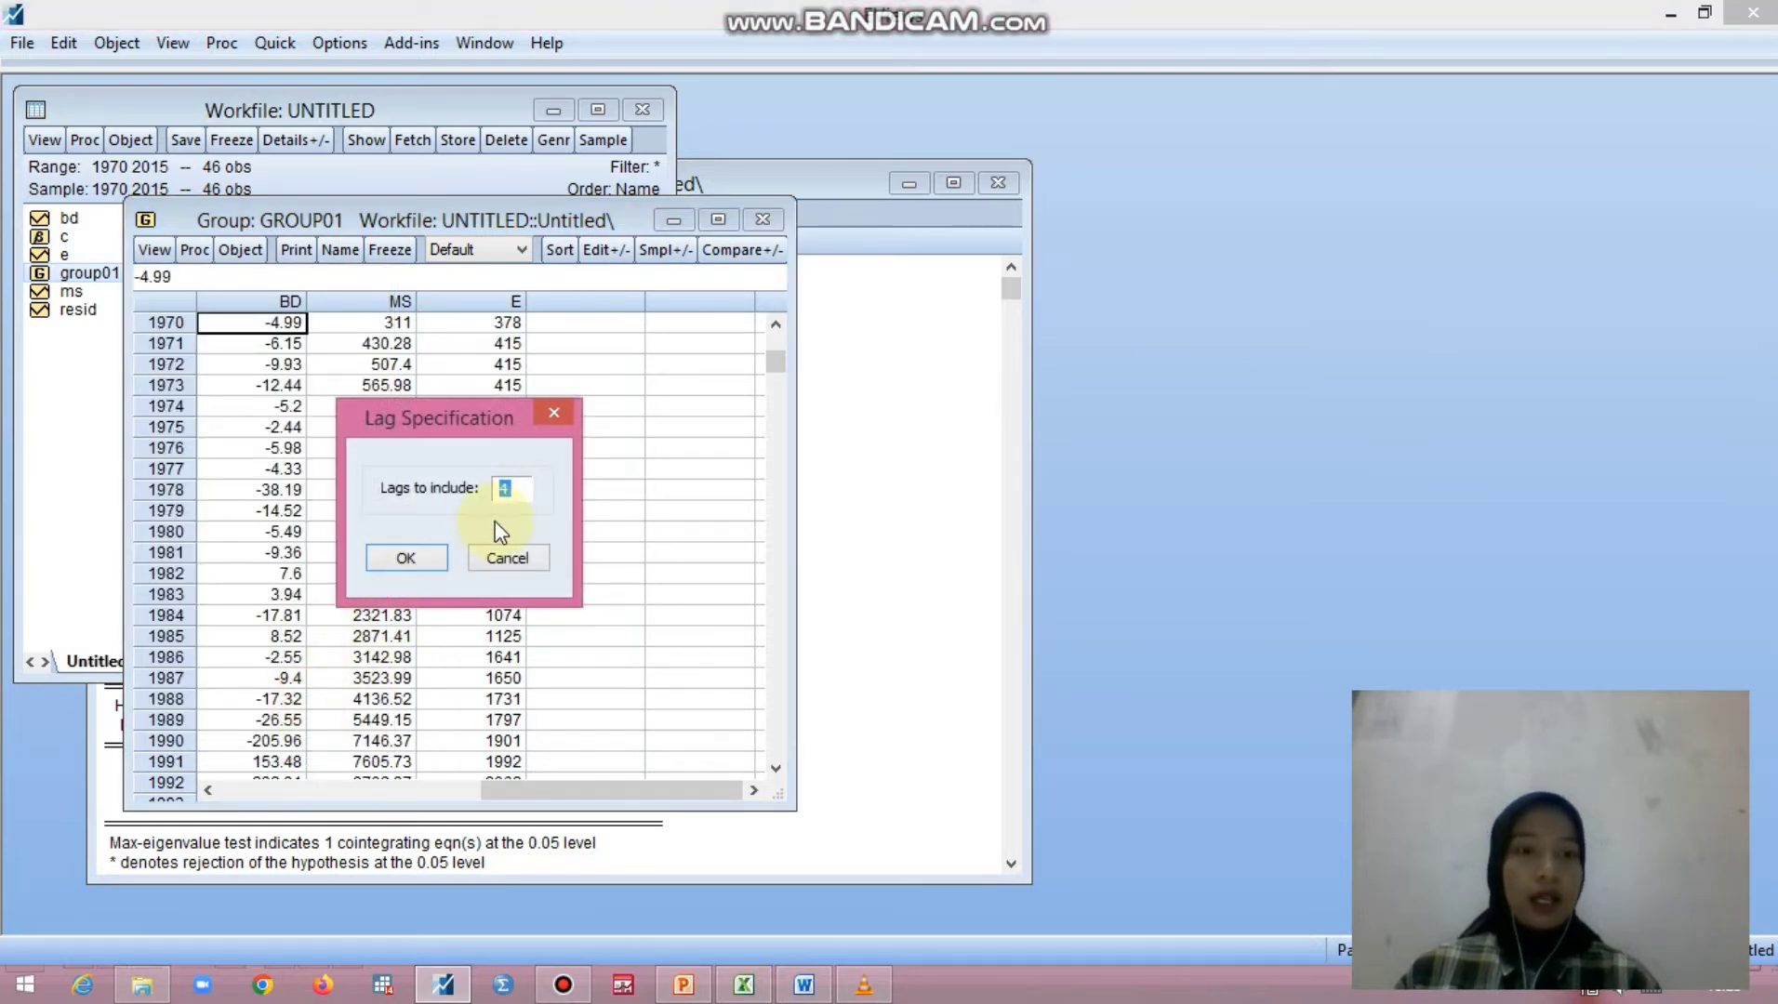
{"action": "left_click", "coordinate": [402, 560]}
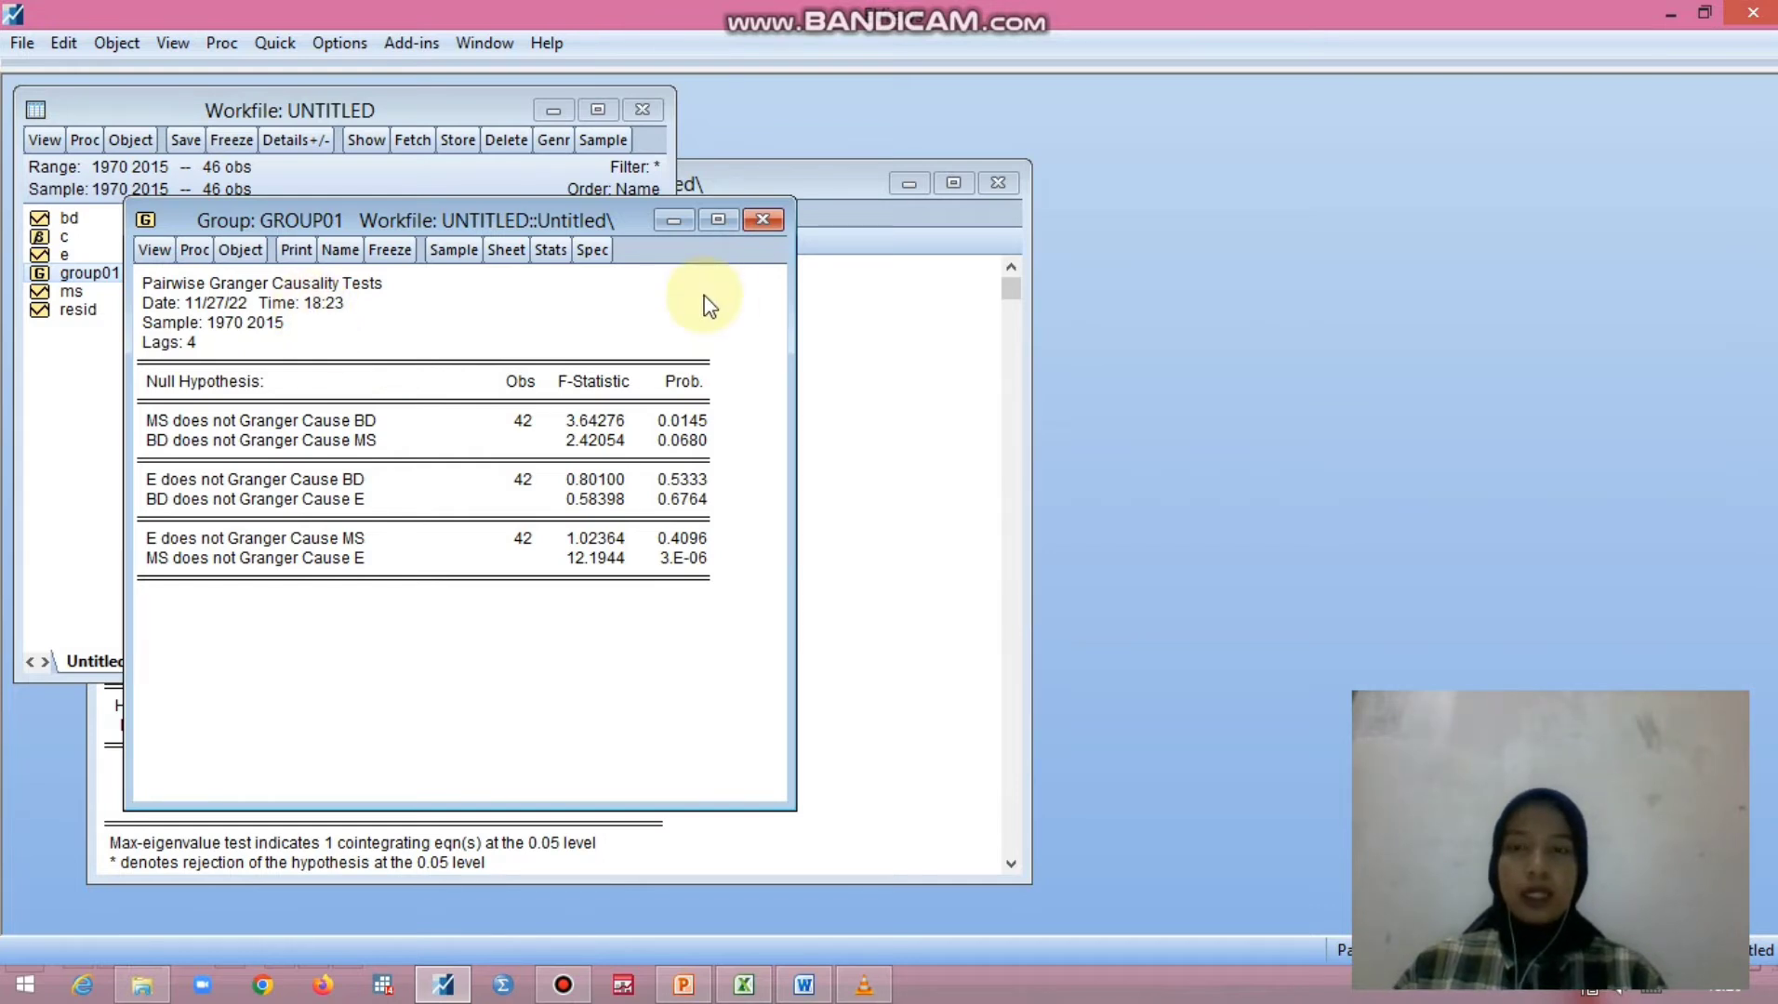
- Return to the VAR object and re-estimate it as a Vector Error Correction model with lag intervals 1 4
{"action": "left_click", "coordinate": [853, 303]}
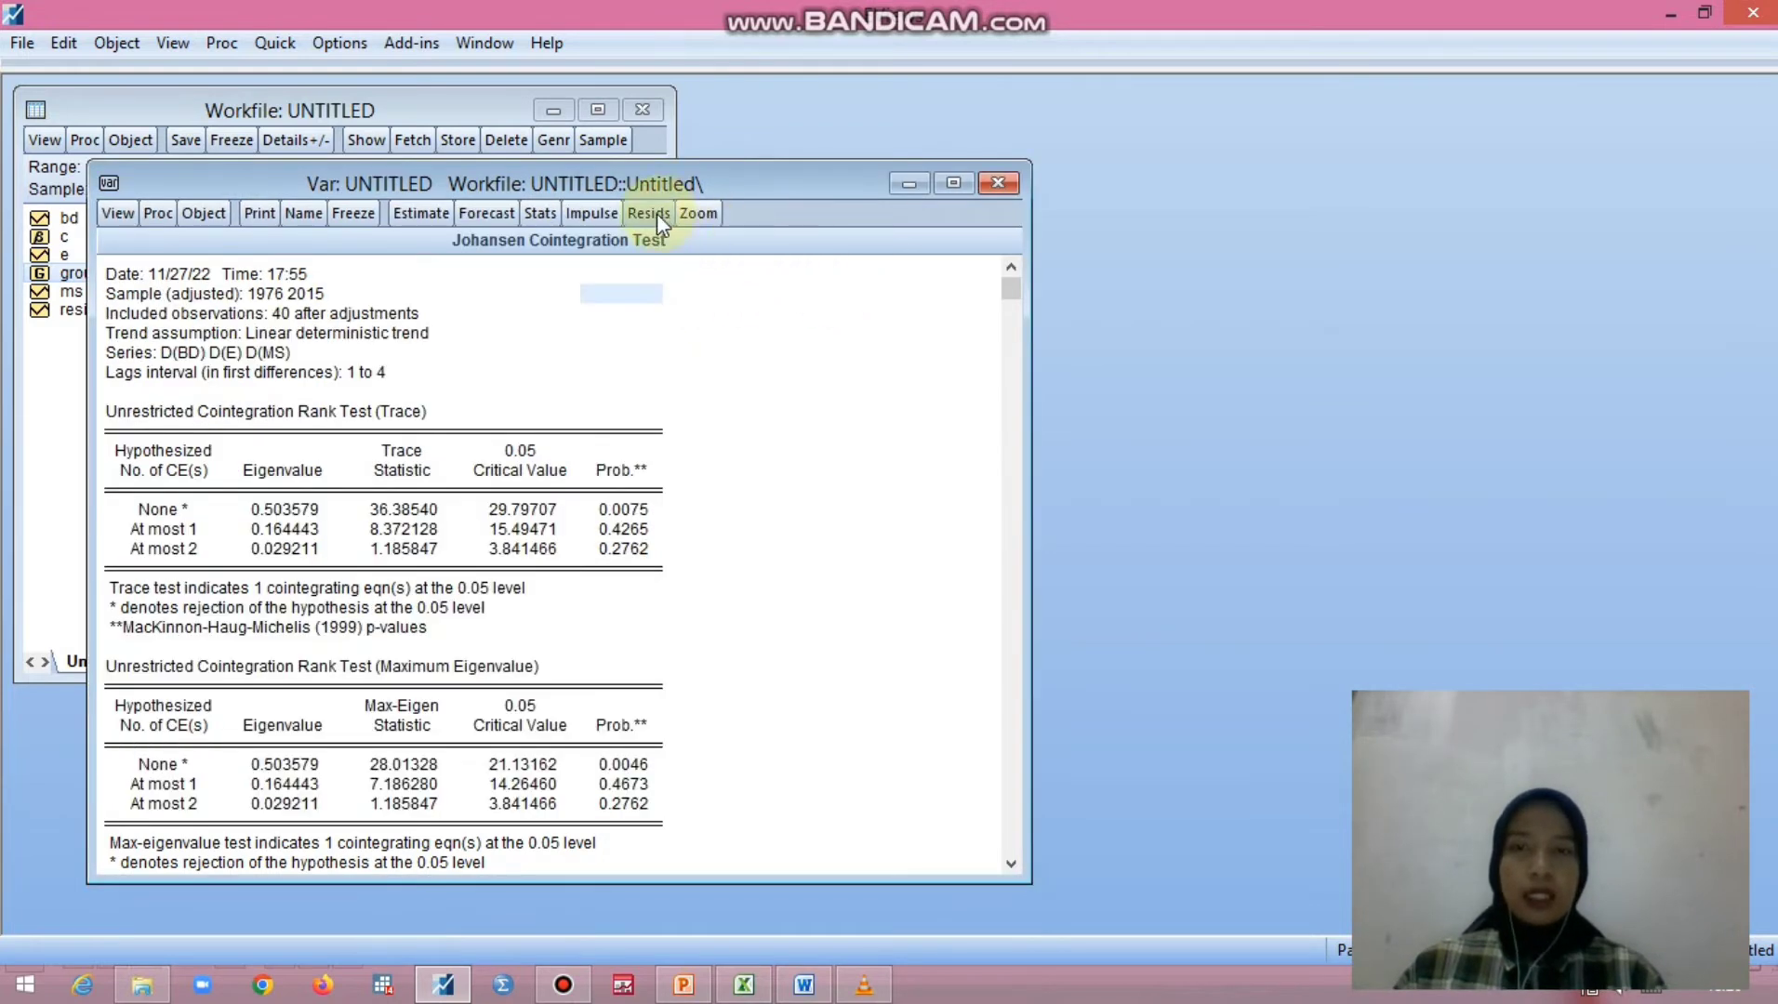
{"action": "left_click", "coordinate": [436, 213]}
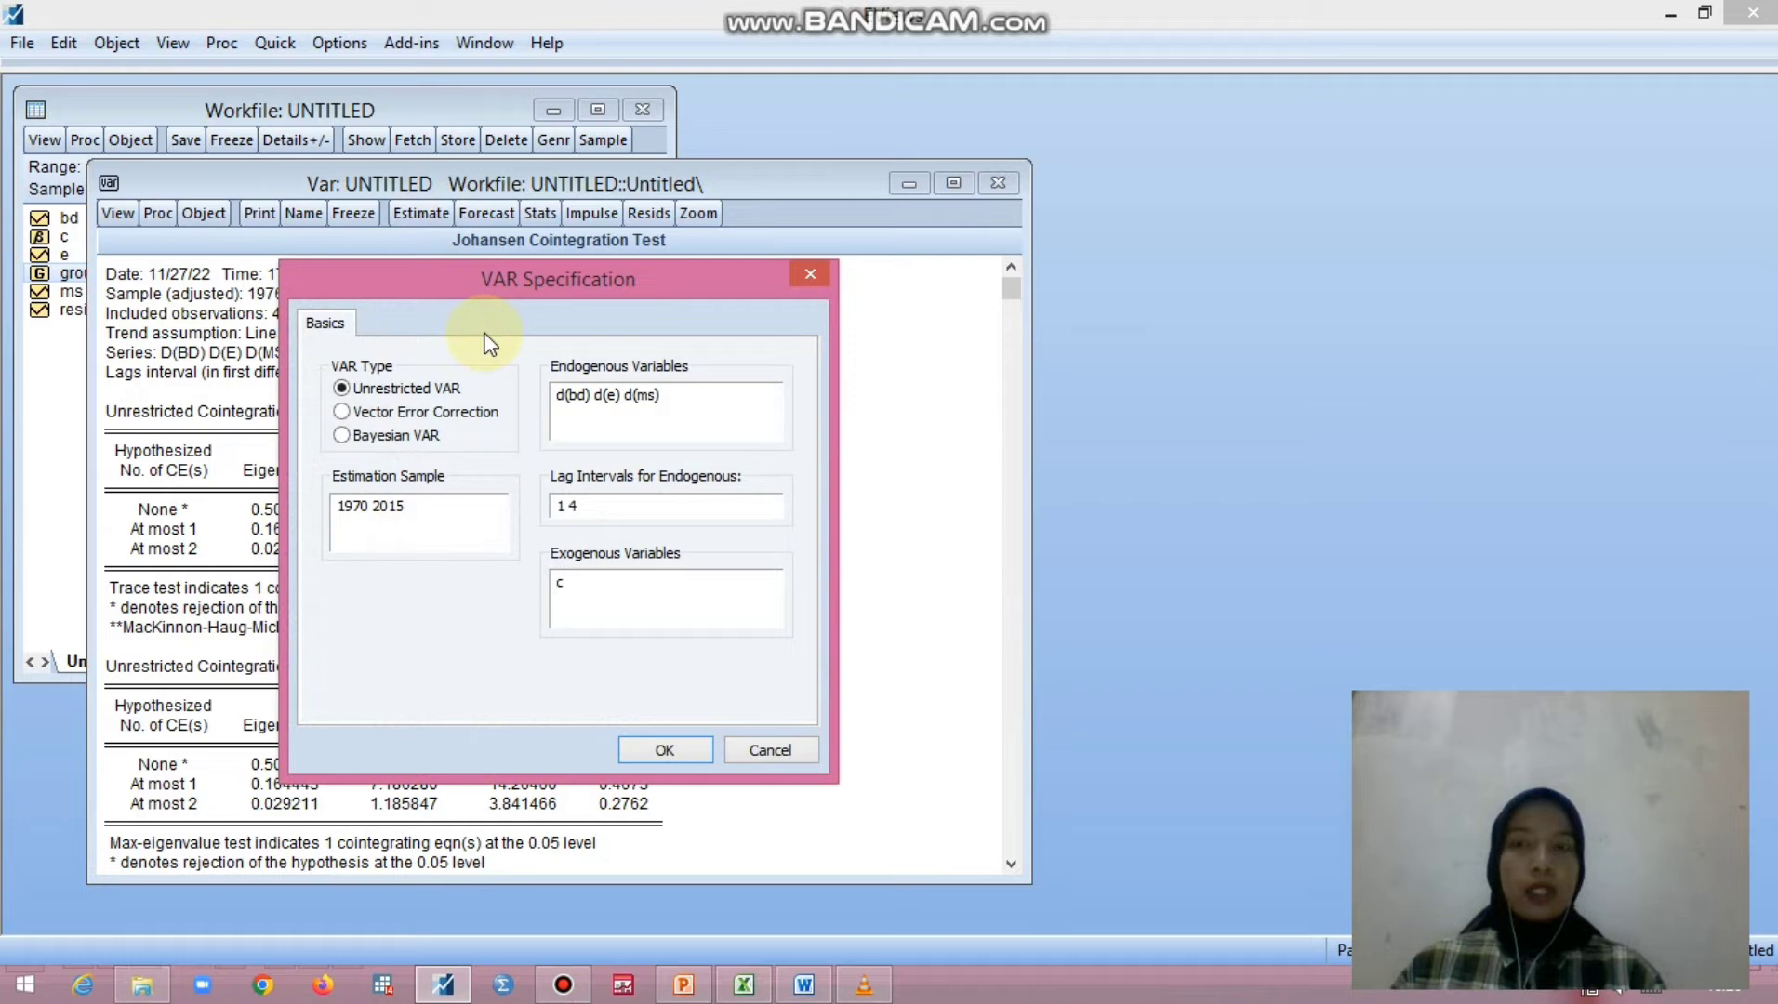
{"action": "left_click", "coordinate": [360, 414]}
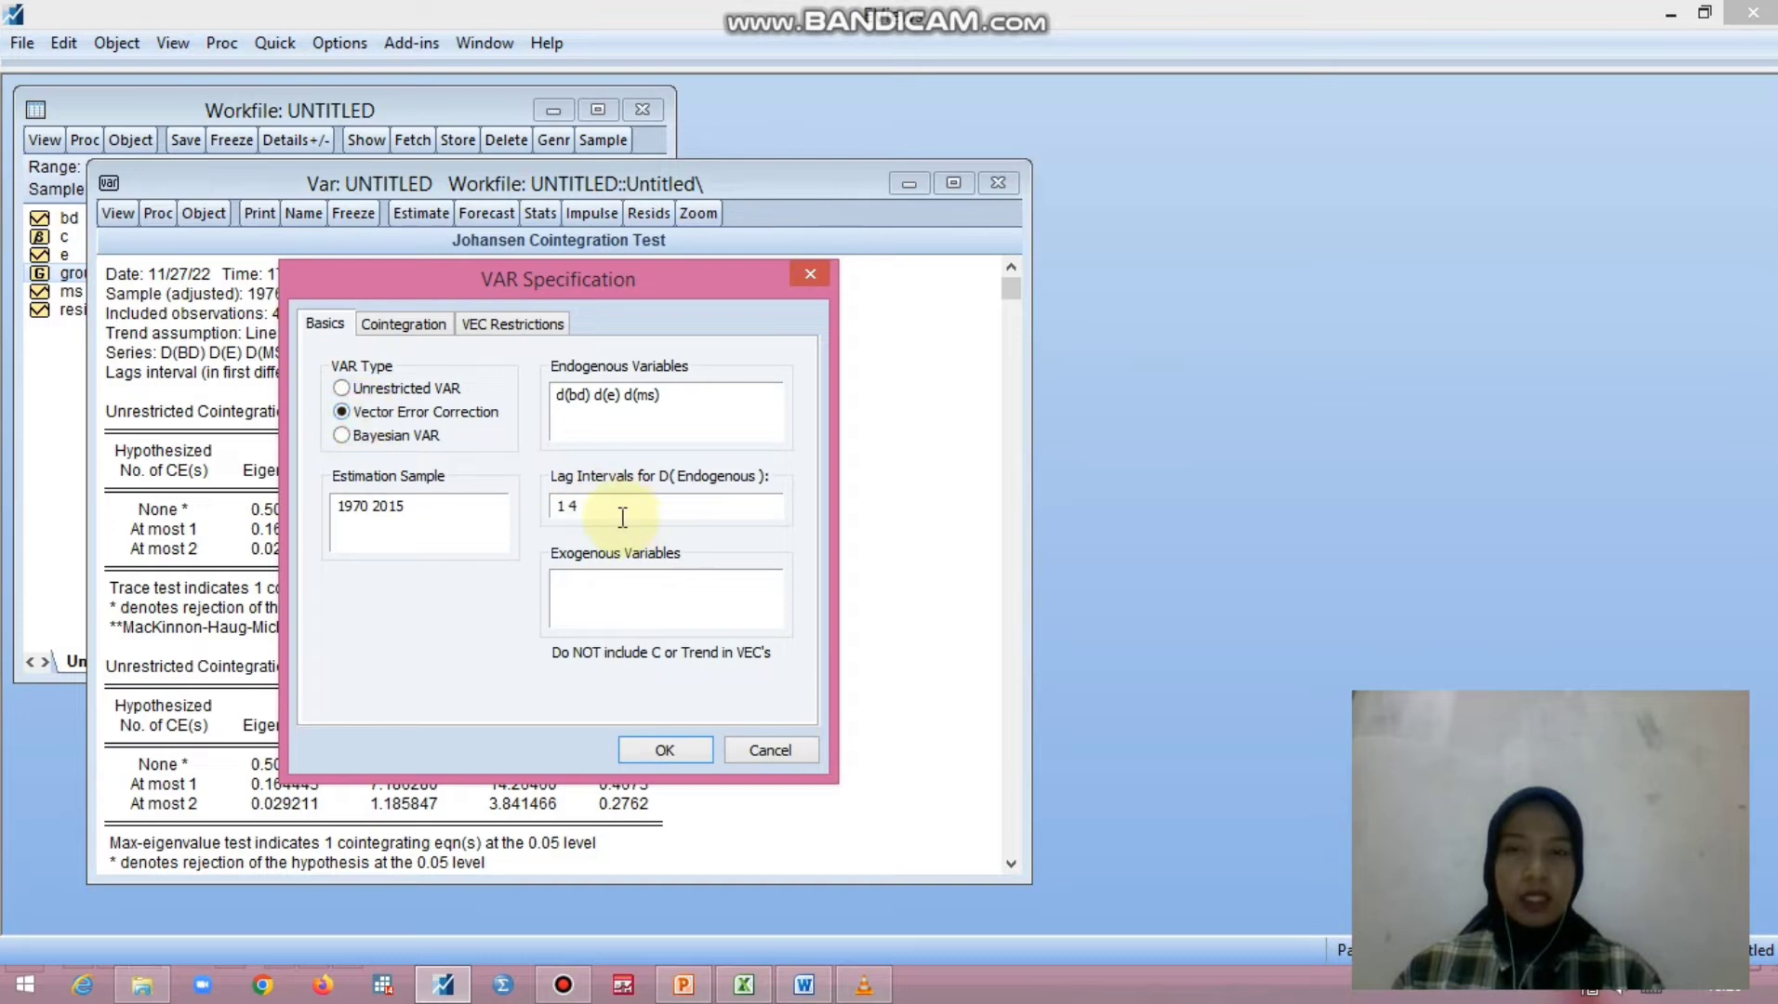
{"action": "left_click", "coordinate": [685, 756]}
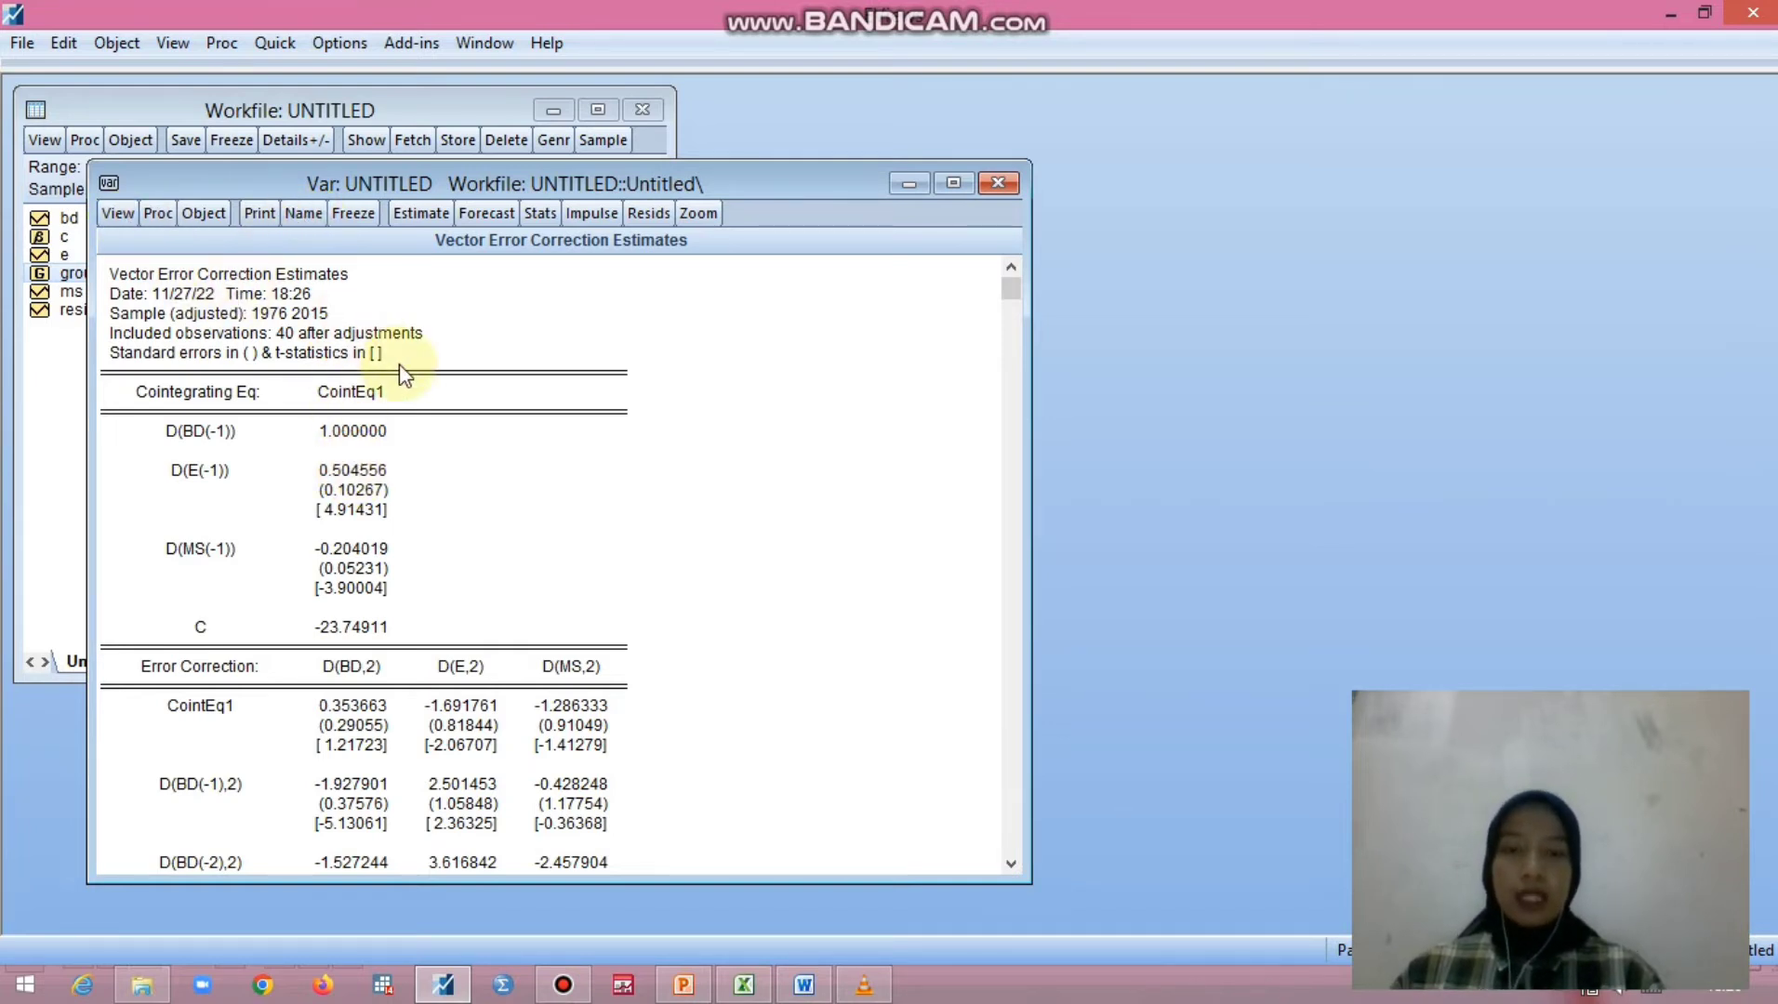
- Generate the impulse responses of d(bd), d(e) and d(ms) as multiple graphs over 10 periods
{"action": "left_click", "coordinate": [121, 219]}
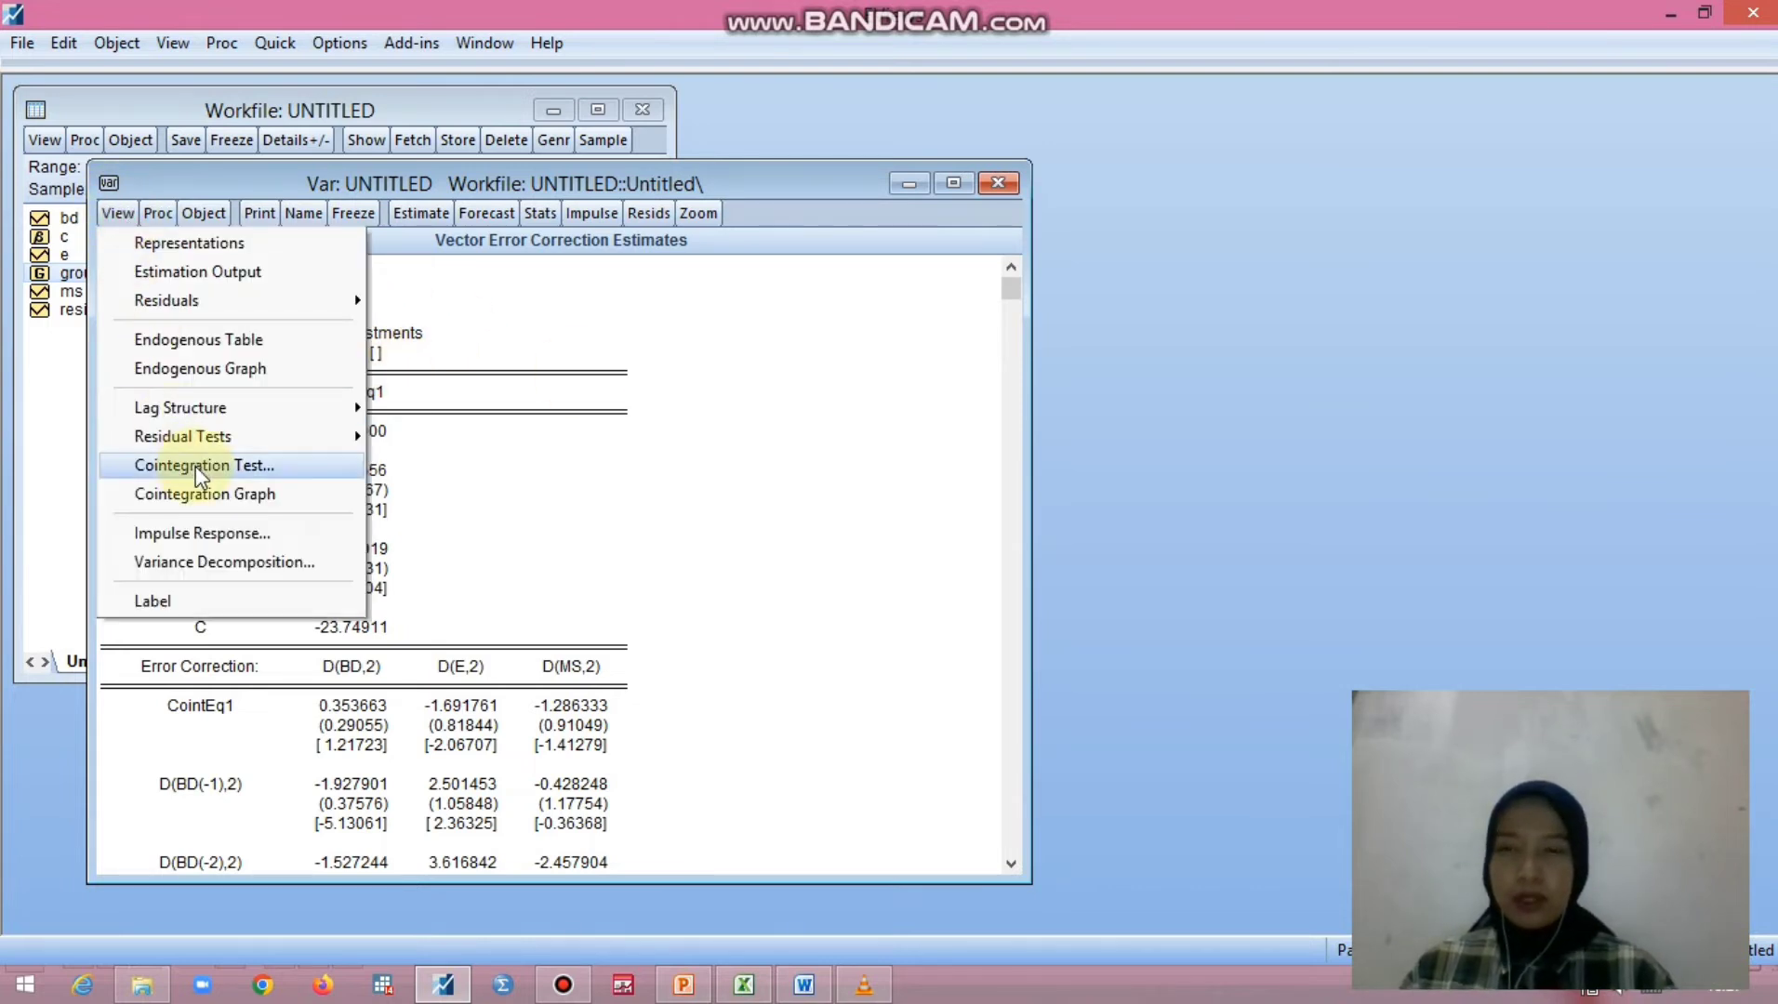
{"action": "left_click", "coordinate": [198, 534]}
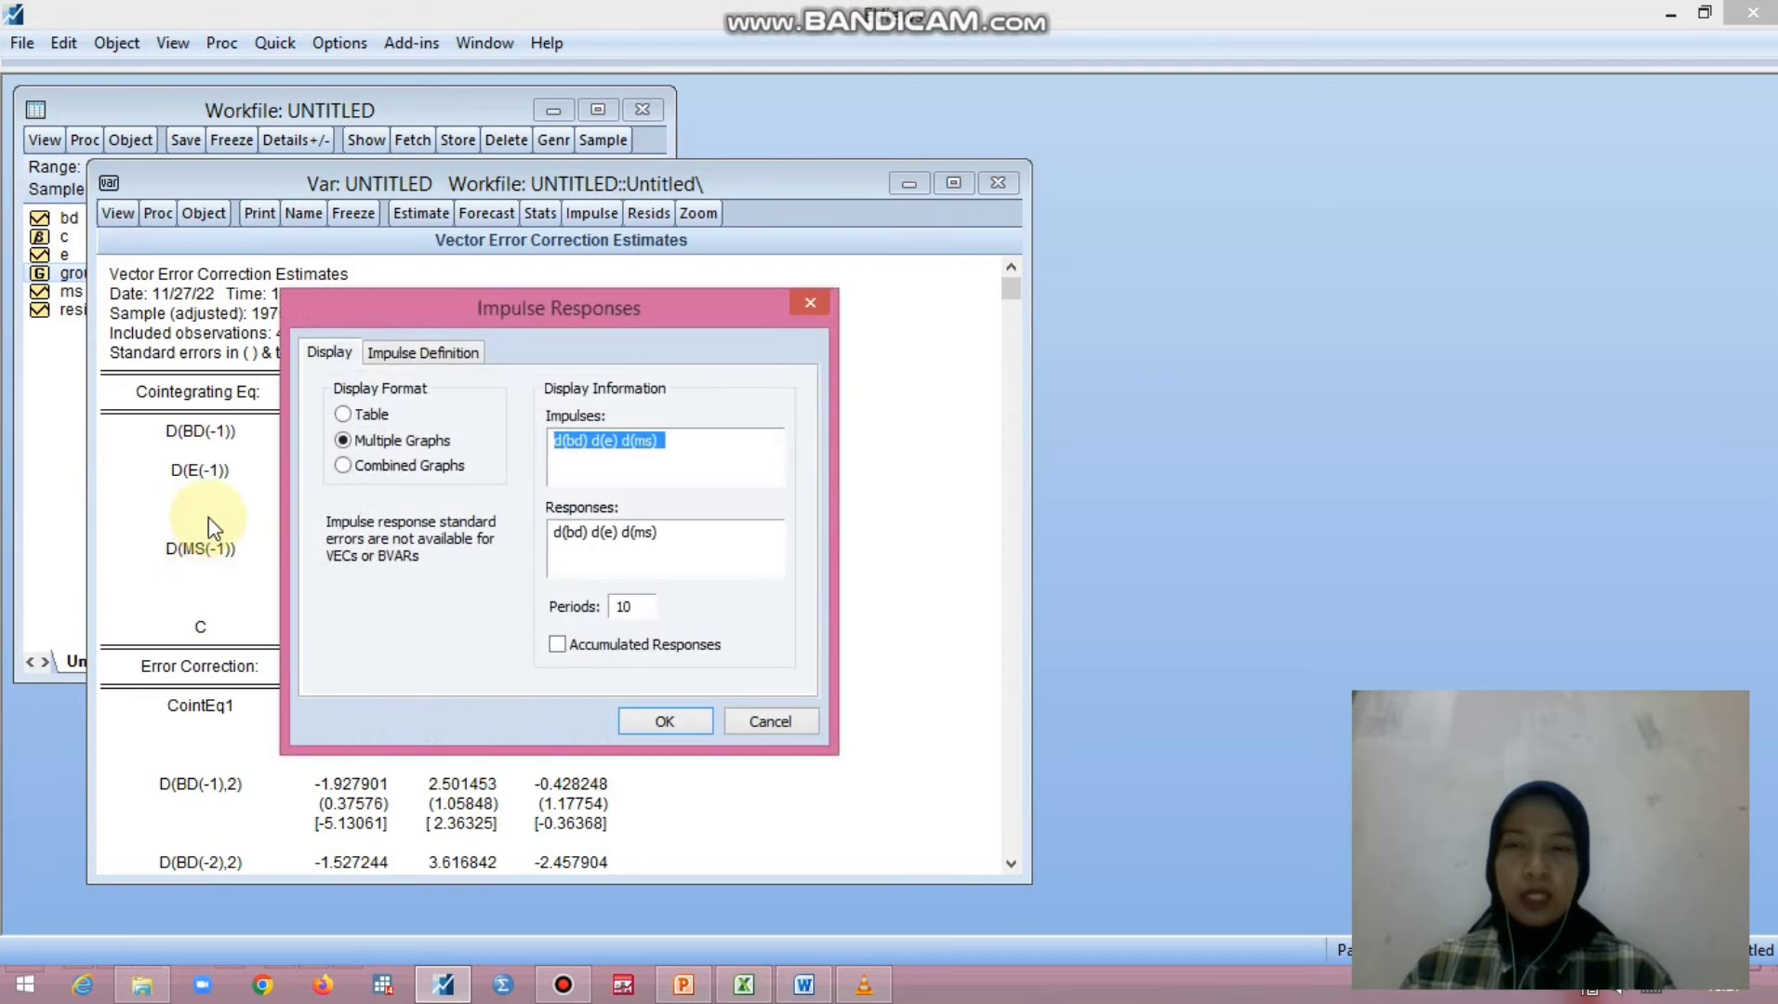
{"action": "left_click", "coordinate": [654, 718]}
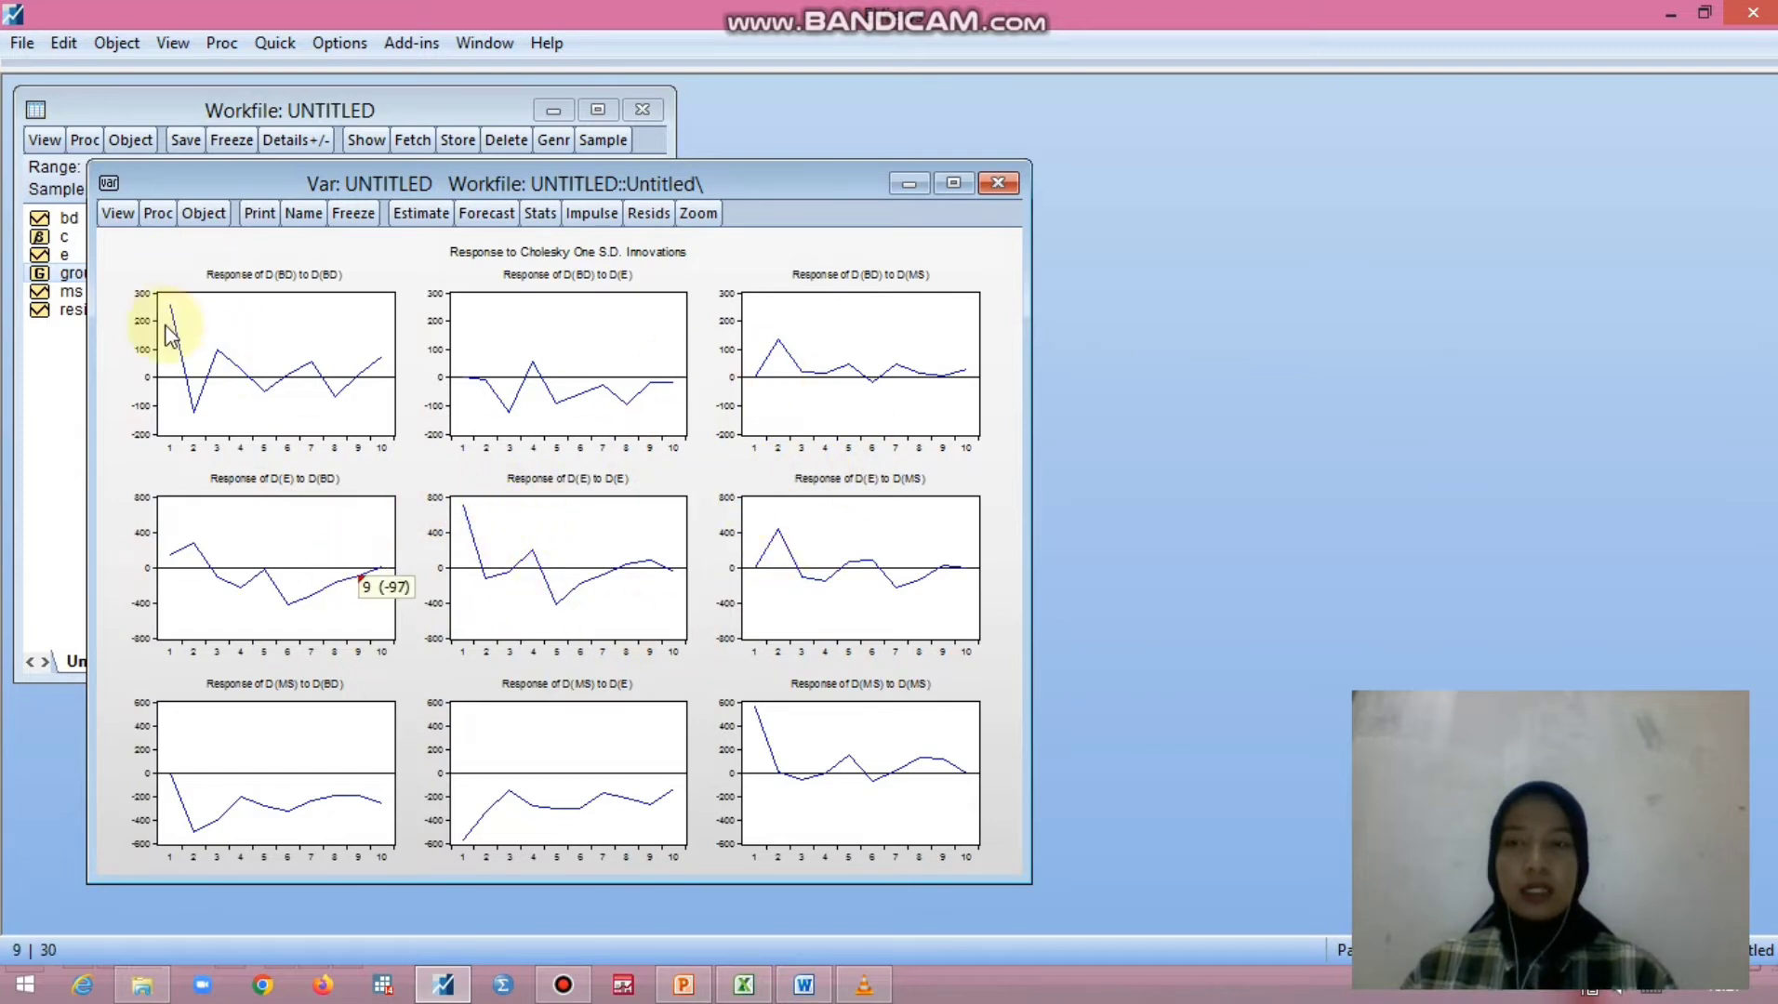
- Produce the variance decomposition of d(bd), d(e) and d(ms) as a table over 10 periods with Cholesky decomposition
{"action": "left_click", "coordinate": [109, 215]}
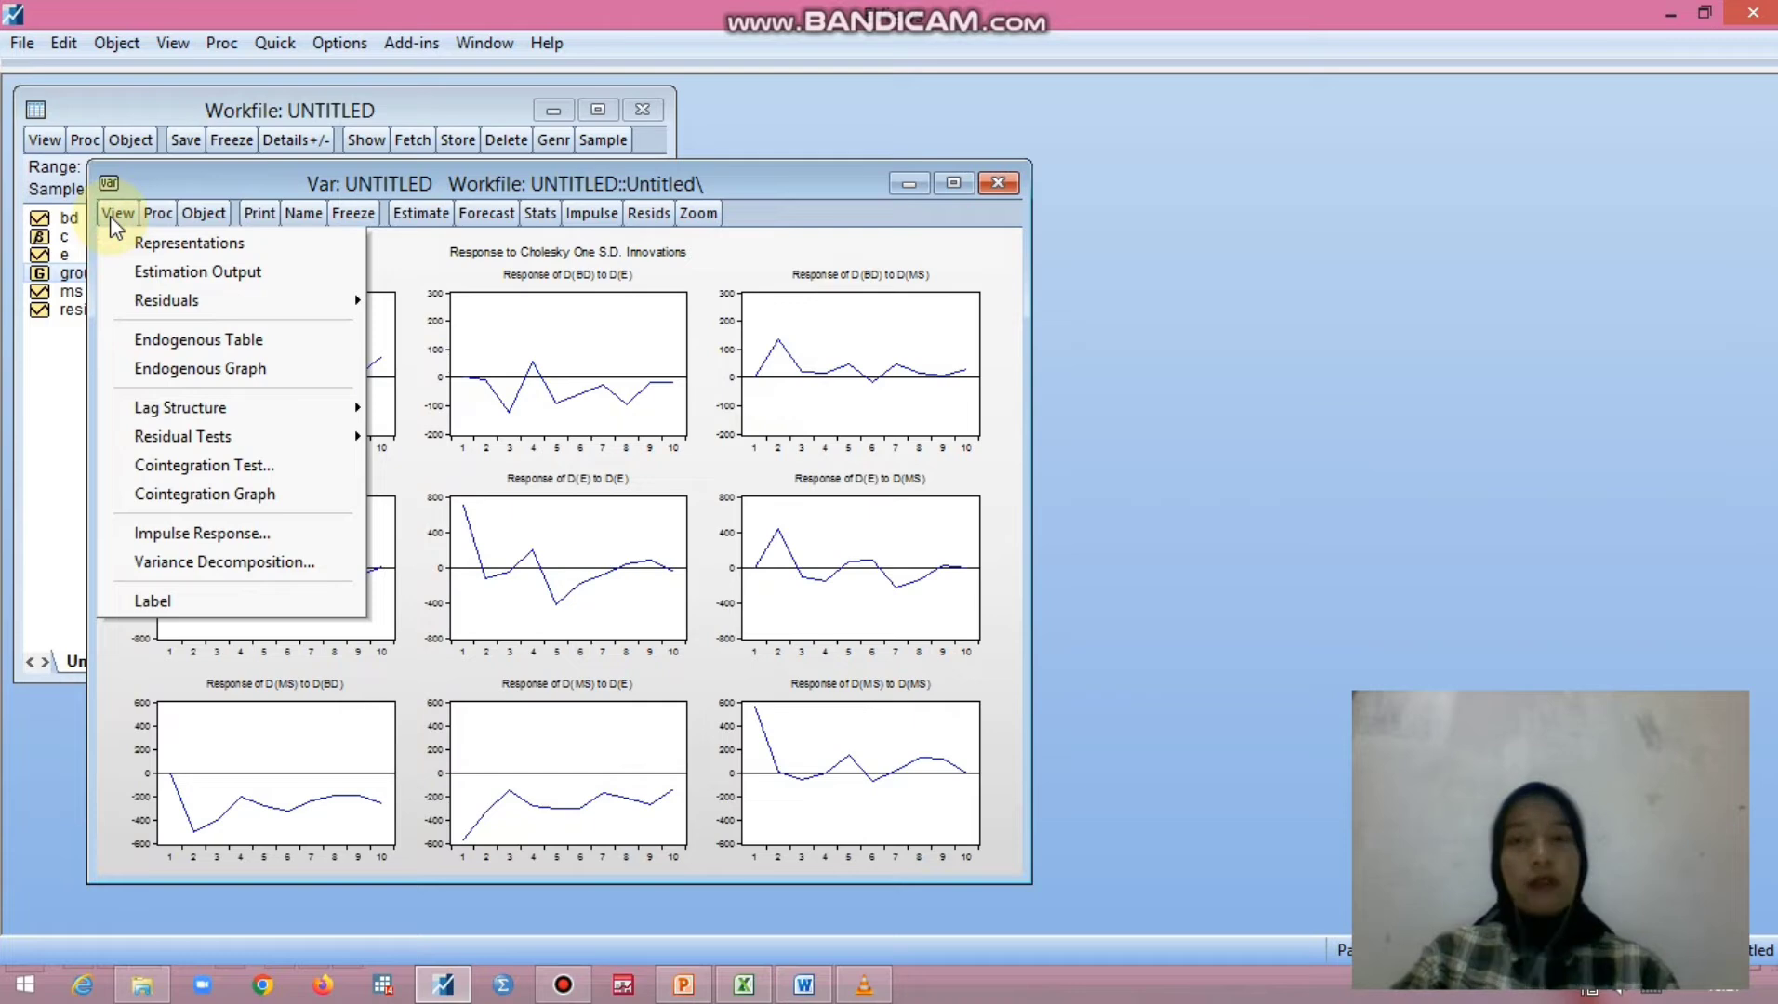
{"action": "left_click", "coordinate": [200, 563]}
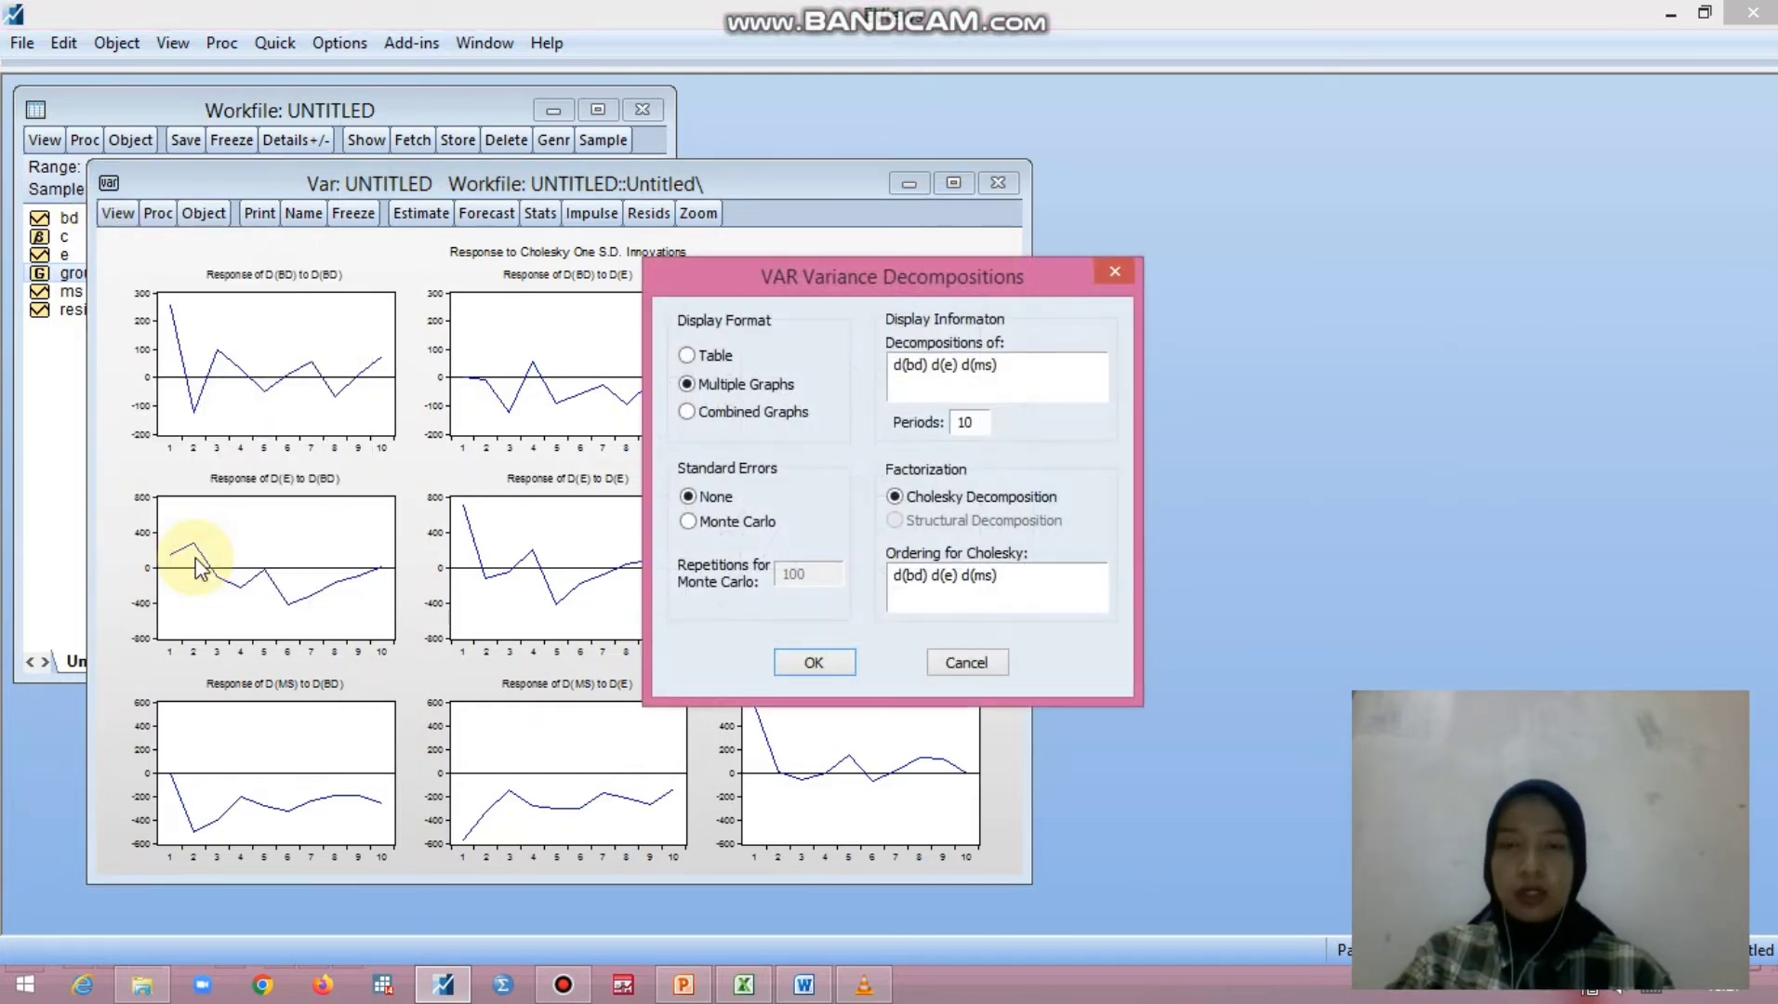
{"action": "left_click", "coordinate": [685, 355]}
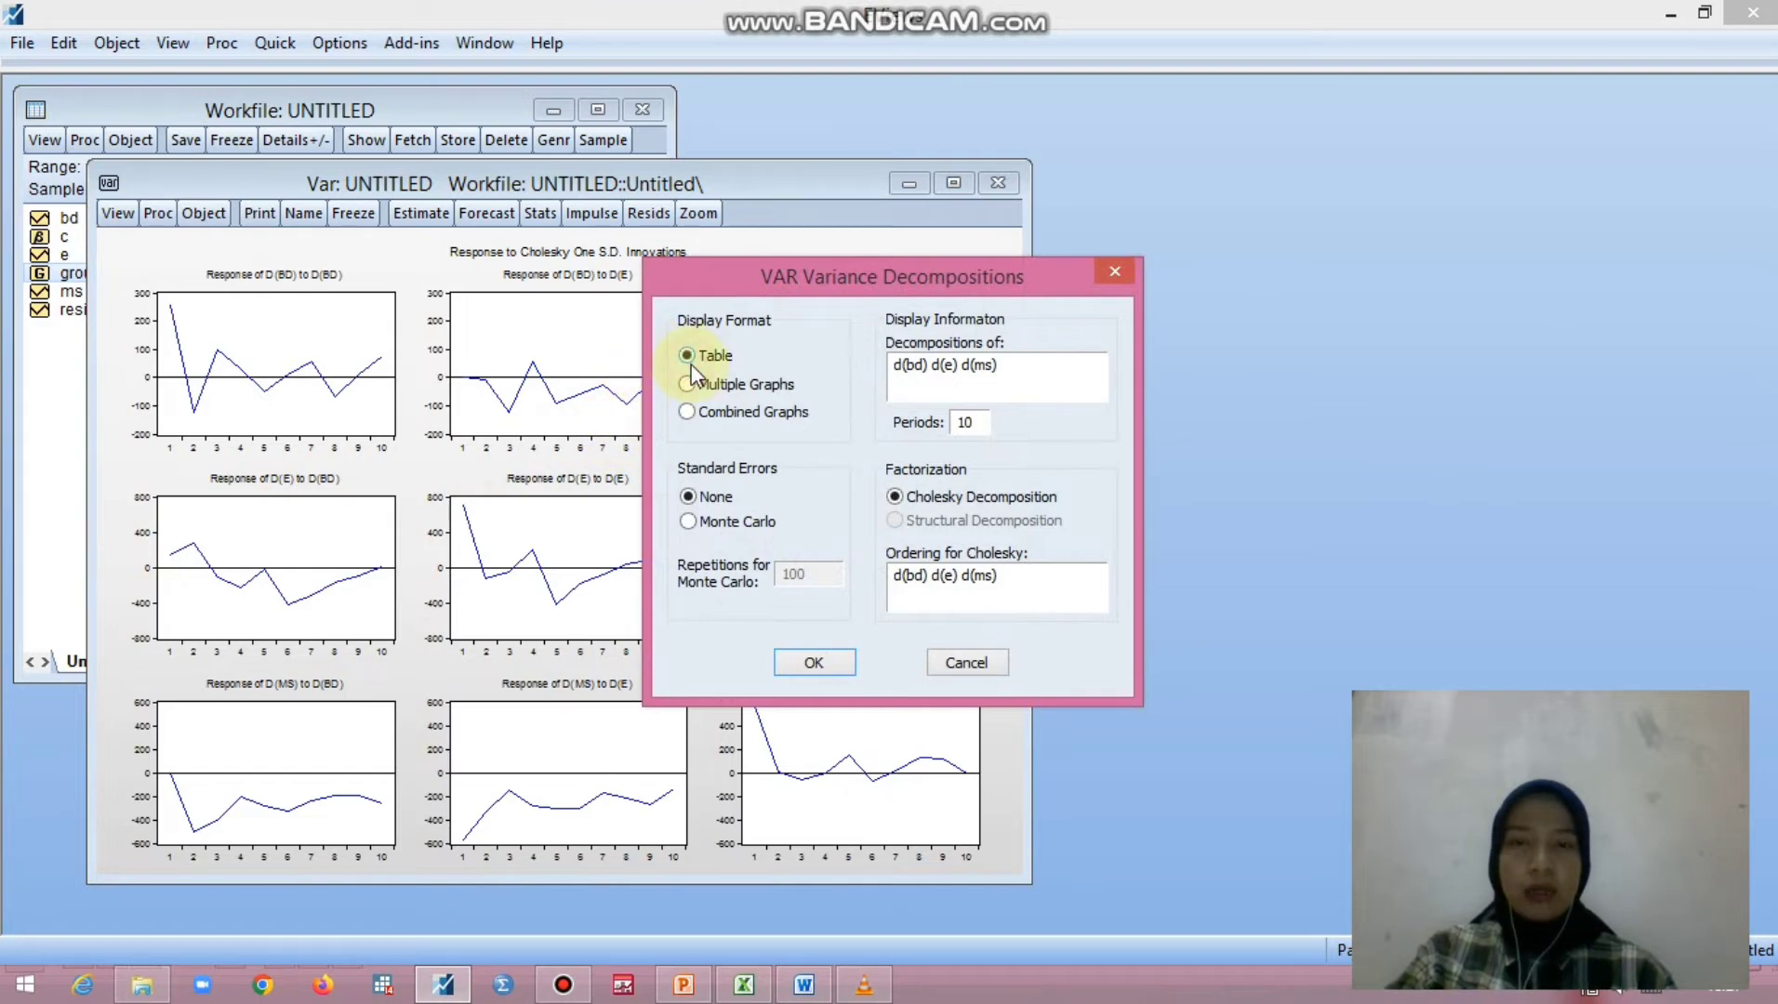
{"action": "left_click", "coordinate": [815, 663]}
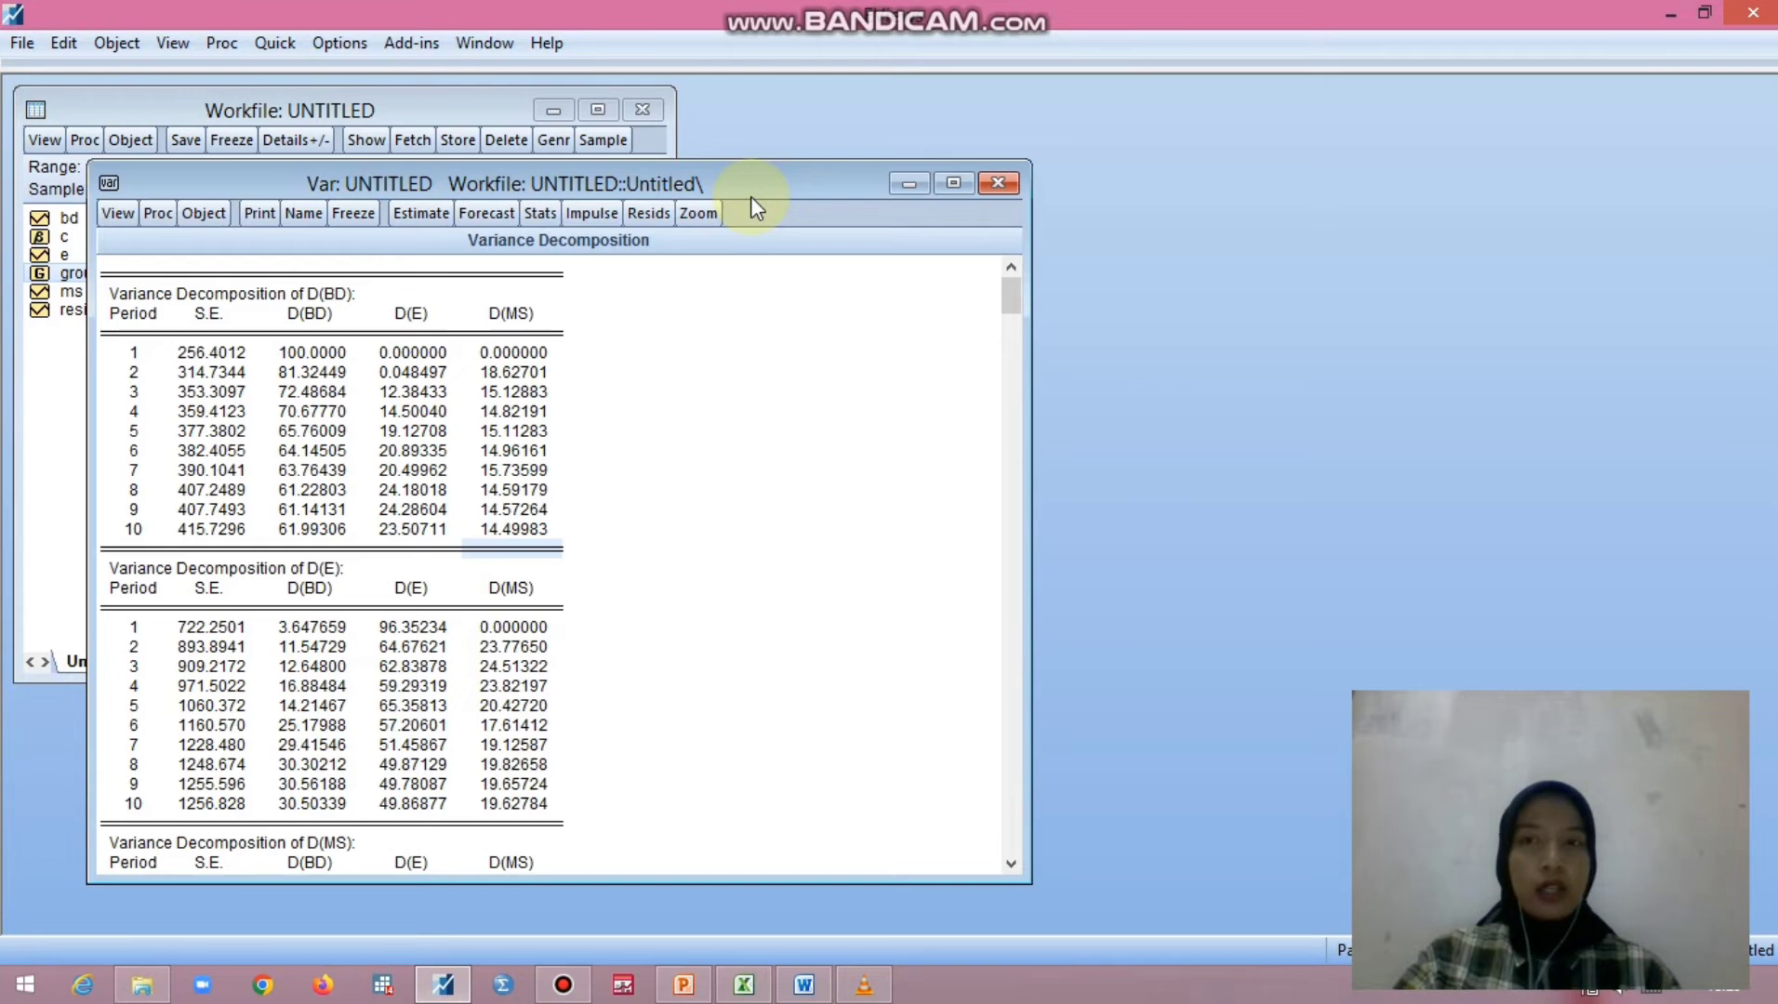
- Start a new equation estimation and enter D(BD,2), copied from the Word document hasil var, followed by the constant c
{"action": "left_click", "coordinate": [290, 42]}
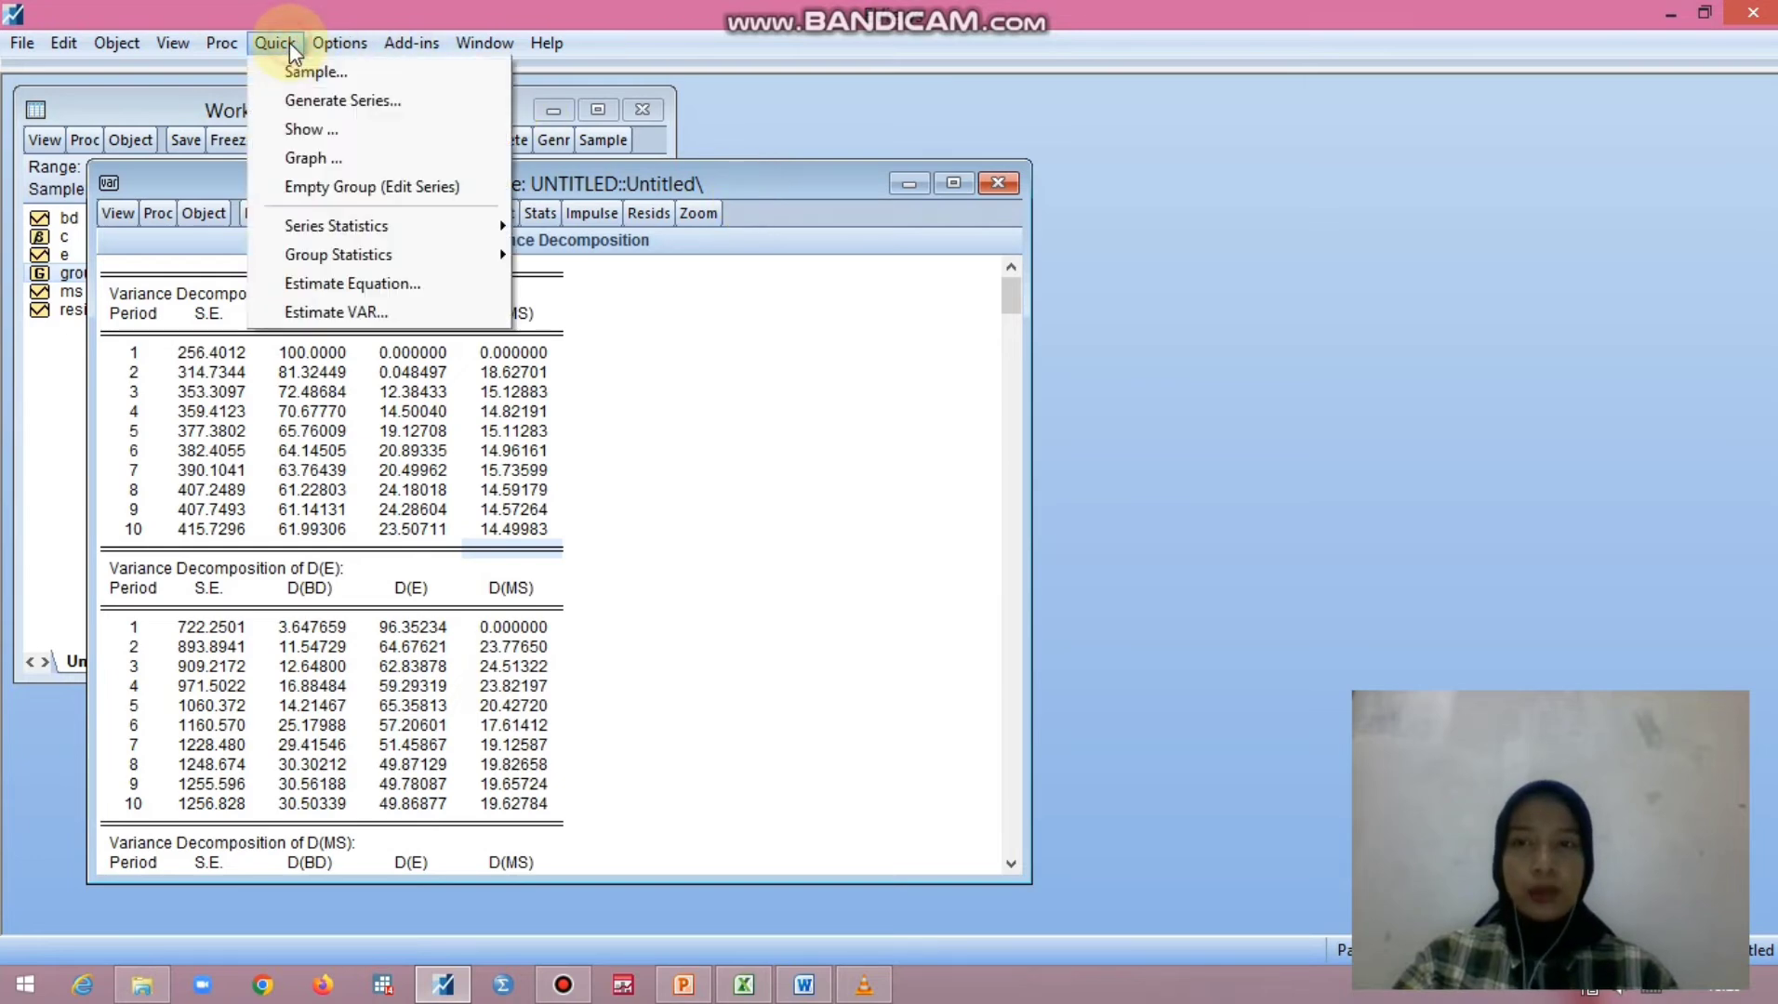
{"action": "left_click", "coordinate": [369, 283]}
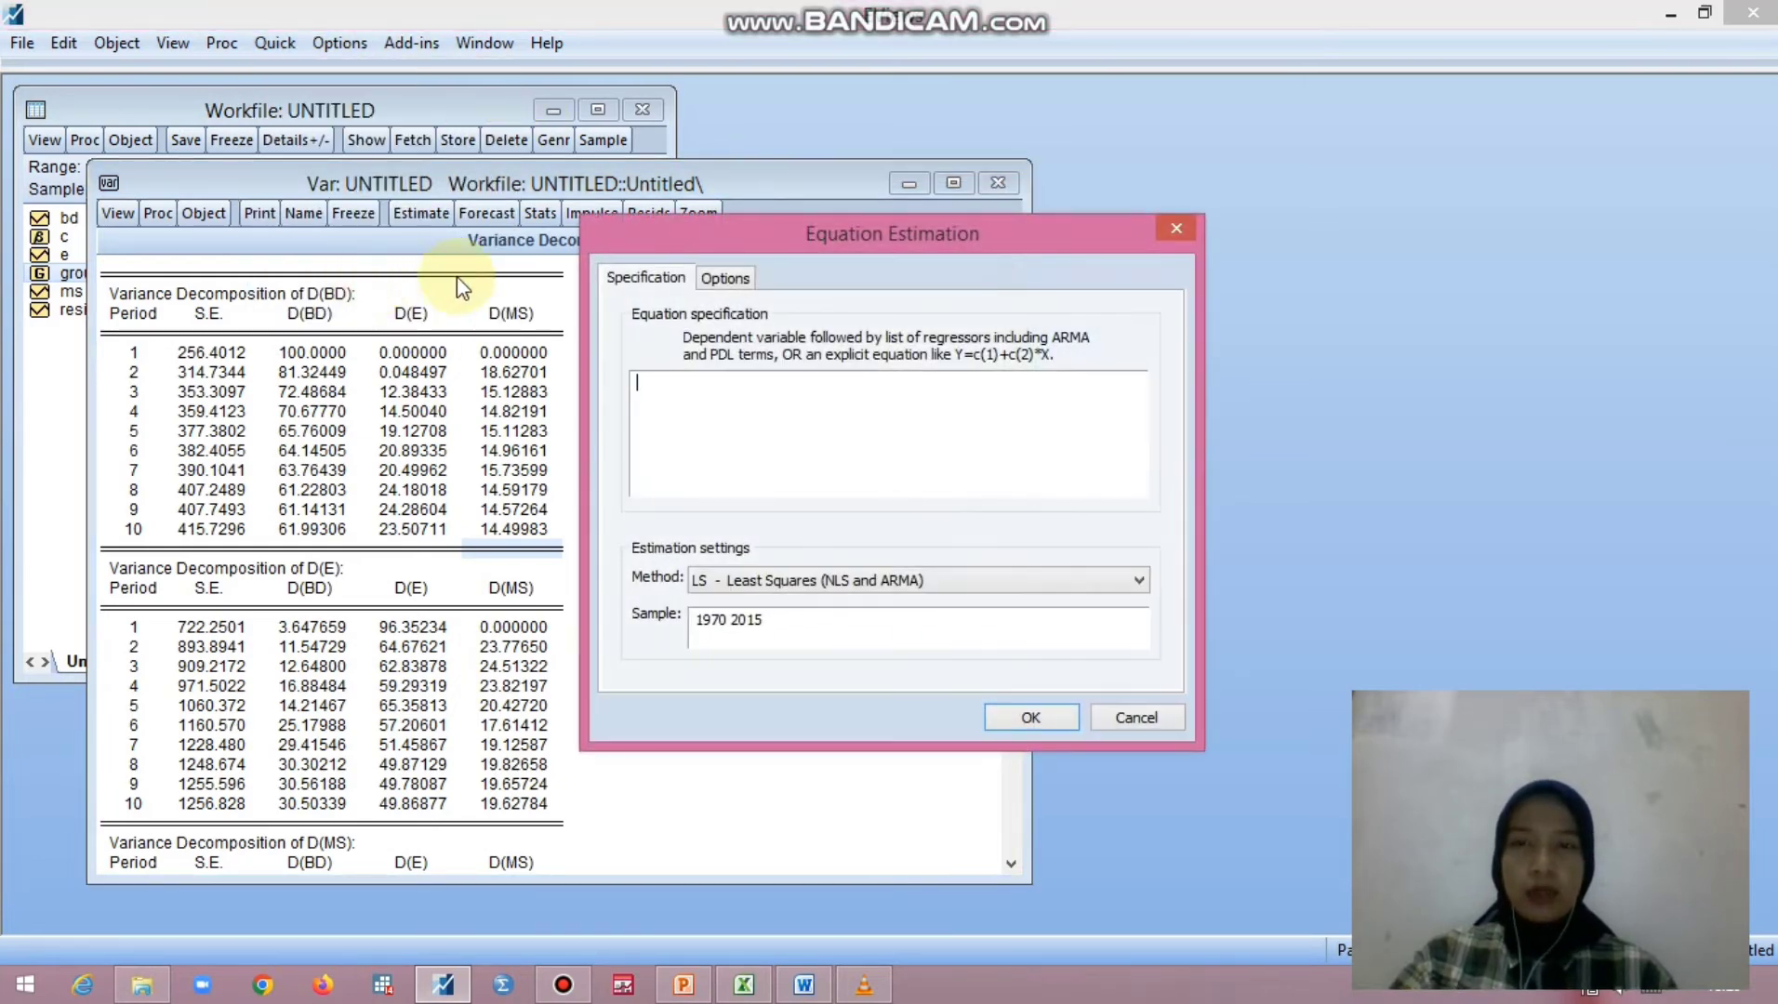
{"action": "left_click", "coordinate": [804, 985]}
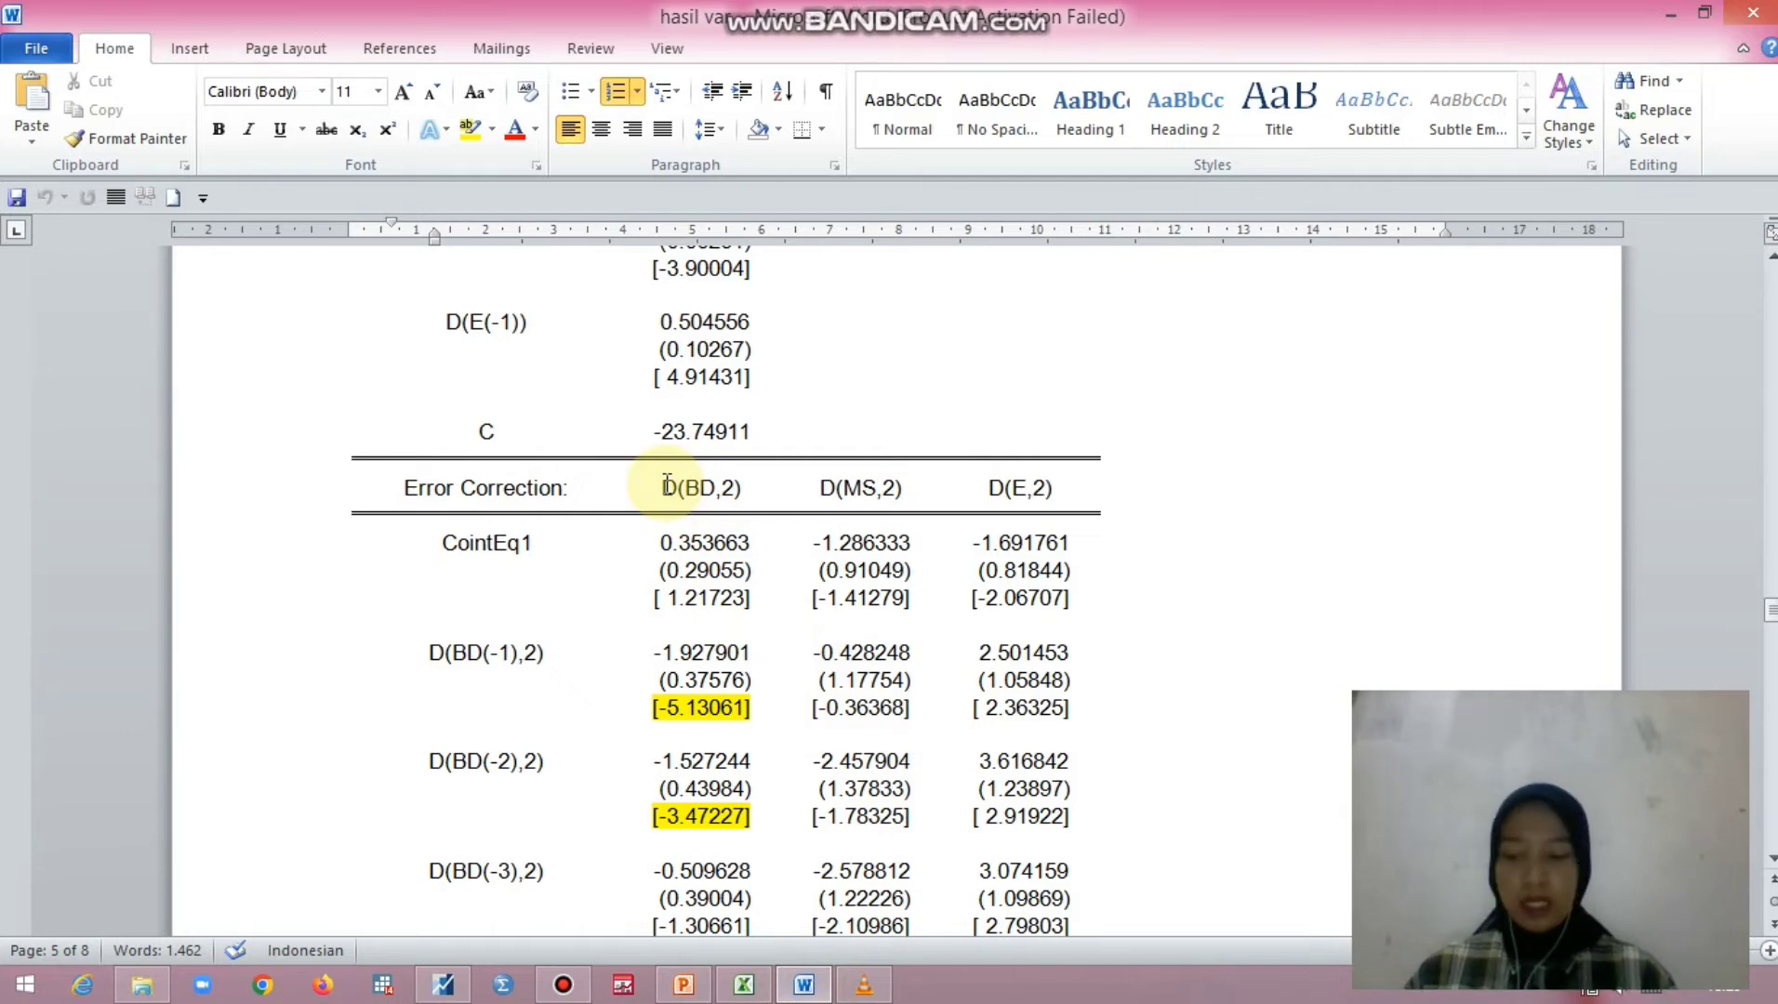
{"action": "left_click_drag", "start_coordinate": [664, 485], "coordinate": [771, 482]}
{"action": "key", "text": "ctrl+c"}
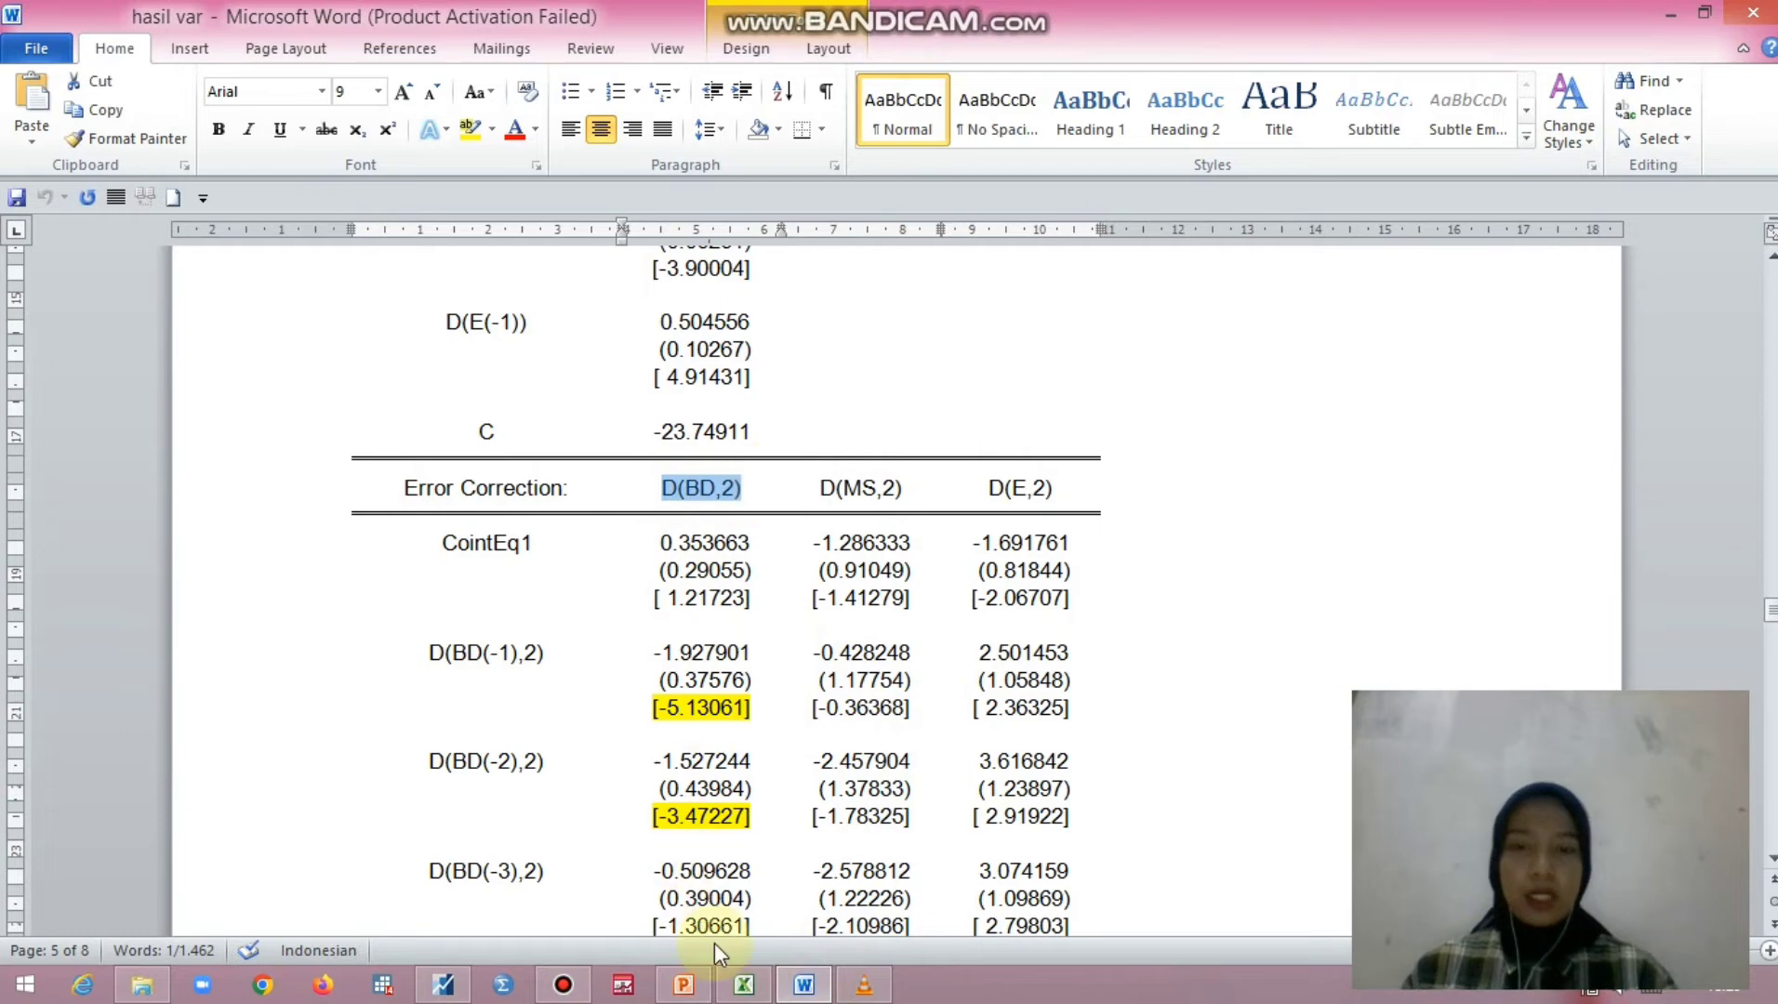
{"action": "left_click", "coordinate": [445, 986]}
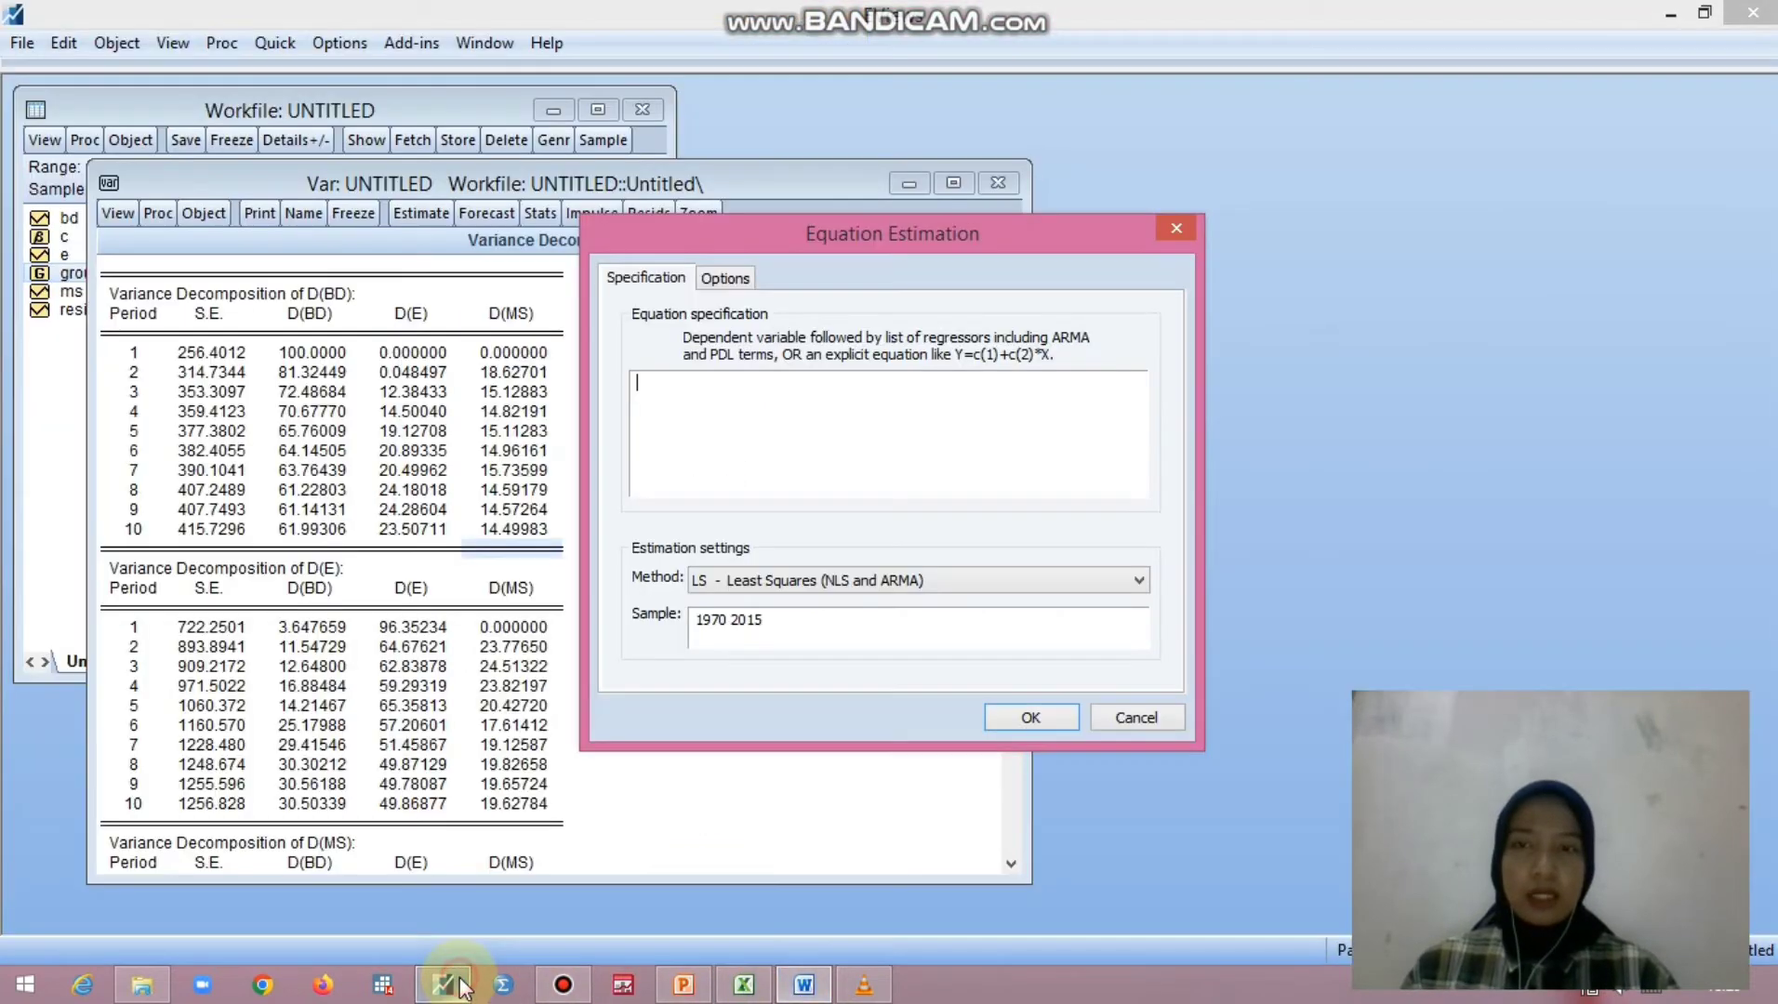
{"action": "key", "text": "ctrl+v"}
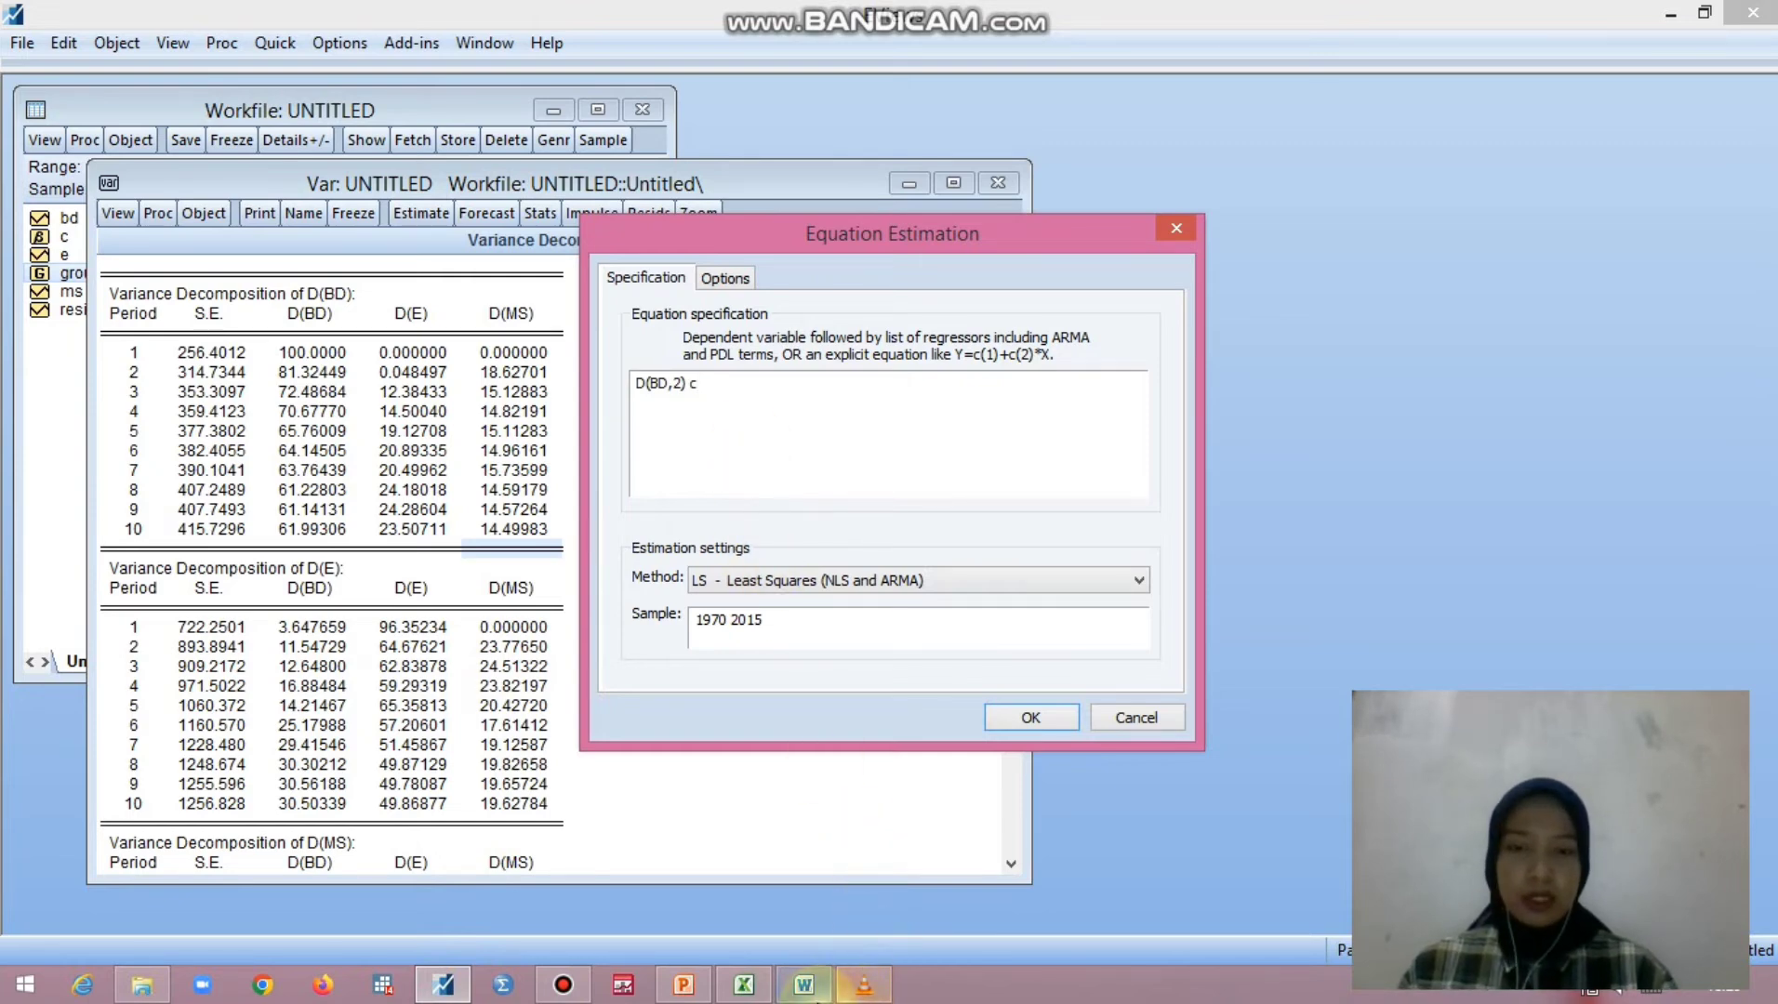
- Add the regressors D(BD(-1),2) and D(BD(-2),2) to the equation specification, copying each from the error correction table in Word
{"action": "left_click", "coordinate": [804, 986]}
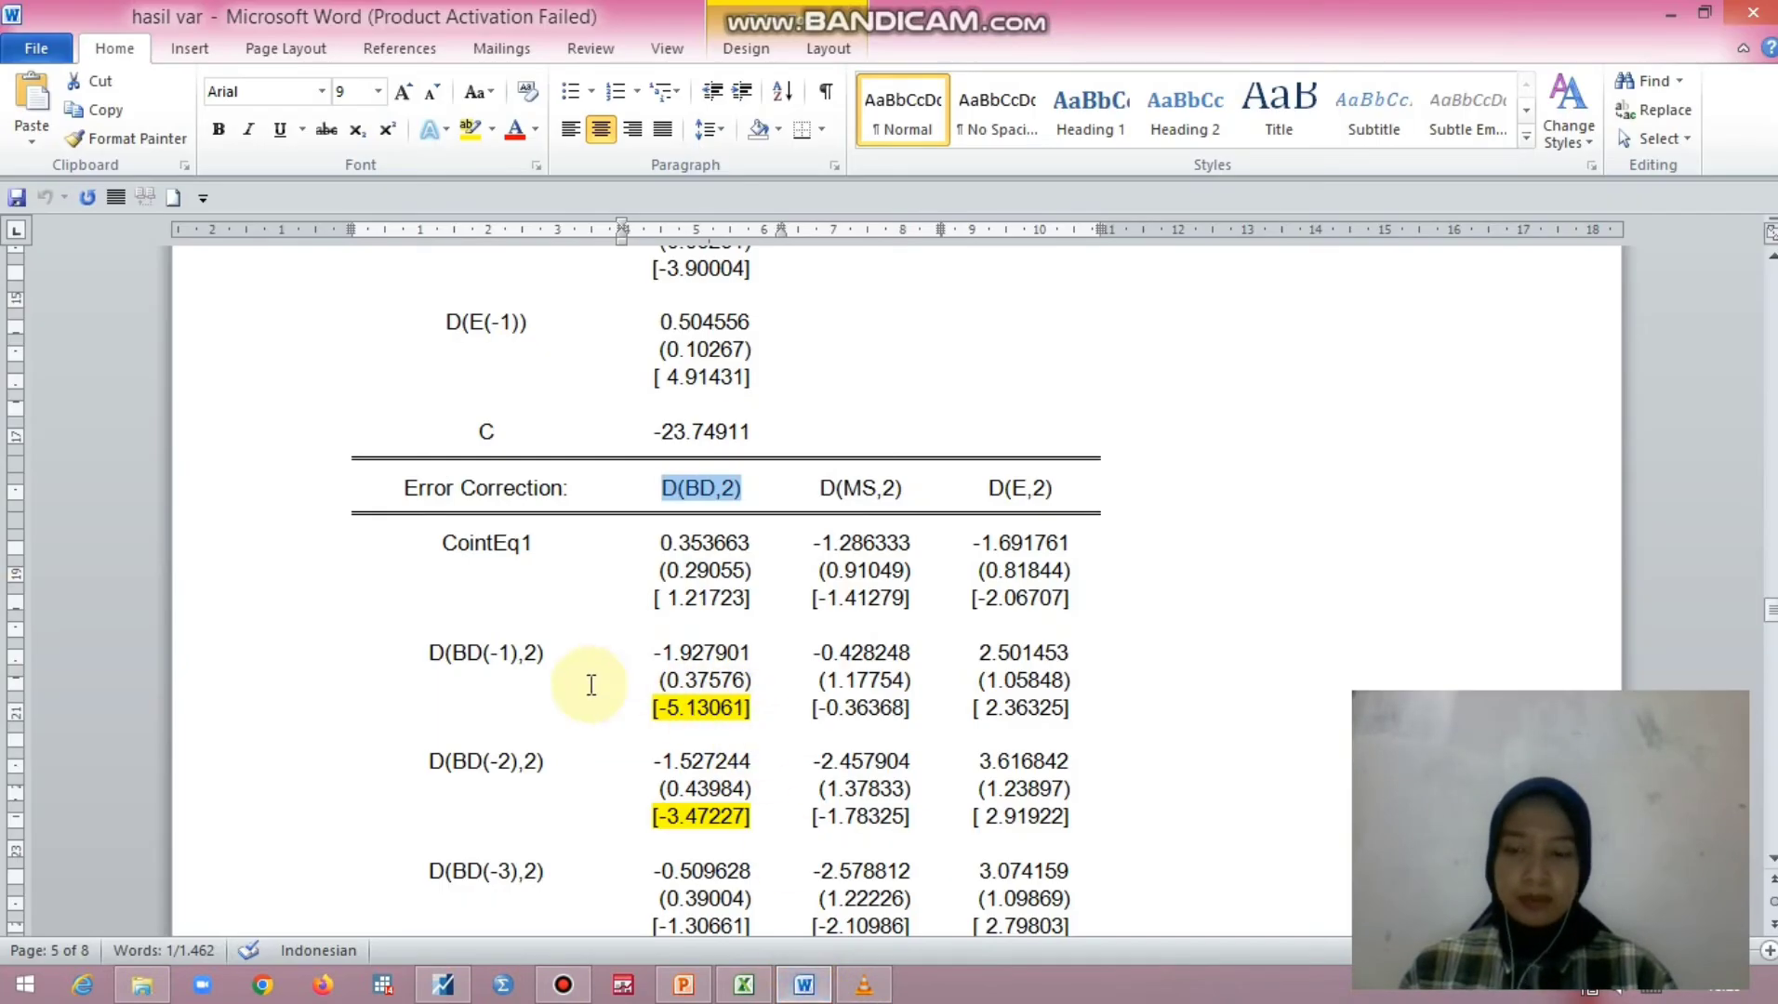
{"action": "left_click_drag", "start_coordinate": [433, 649], "coordinate": [550, 656]}
{"action": "key", "text": "ctrl+c"}
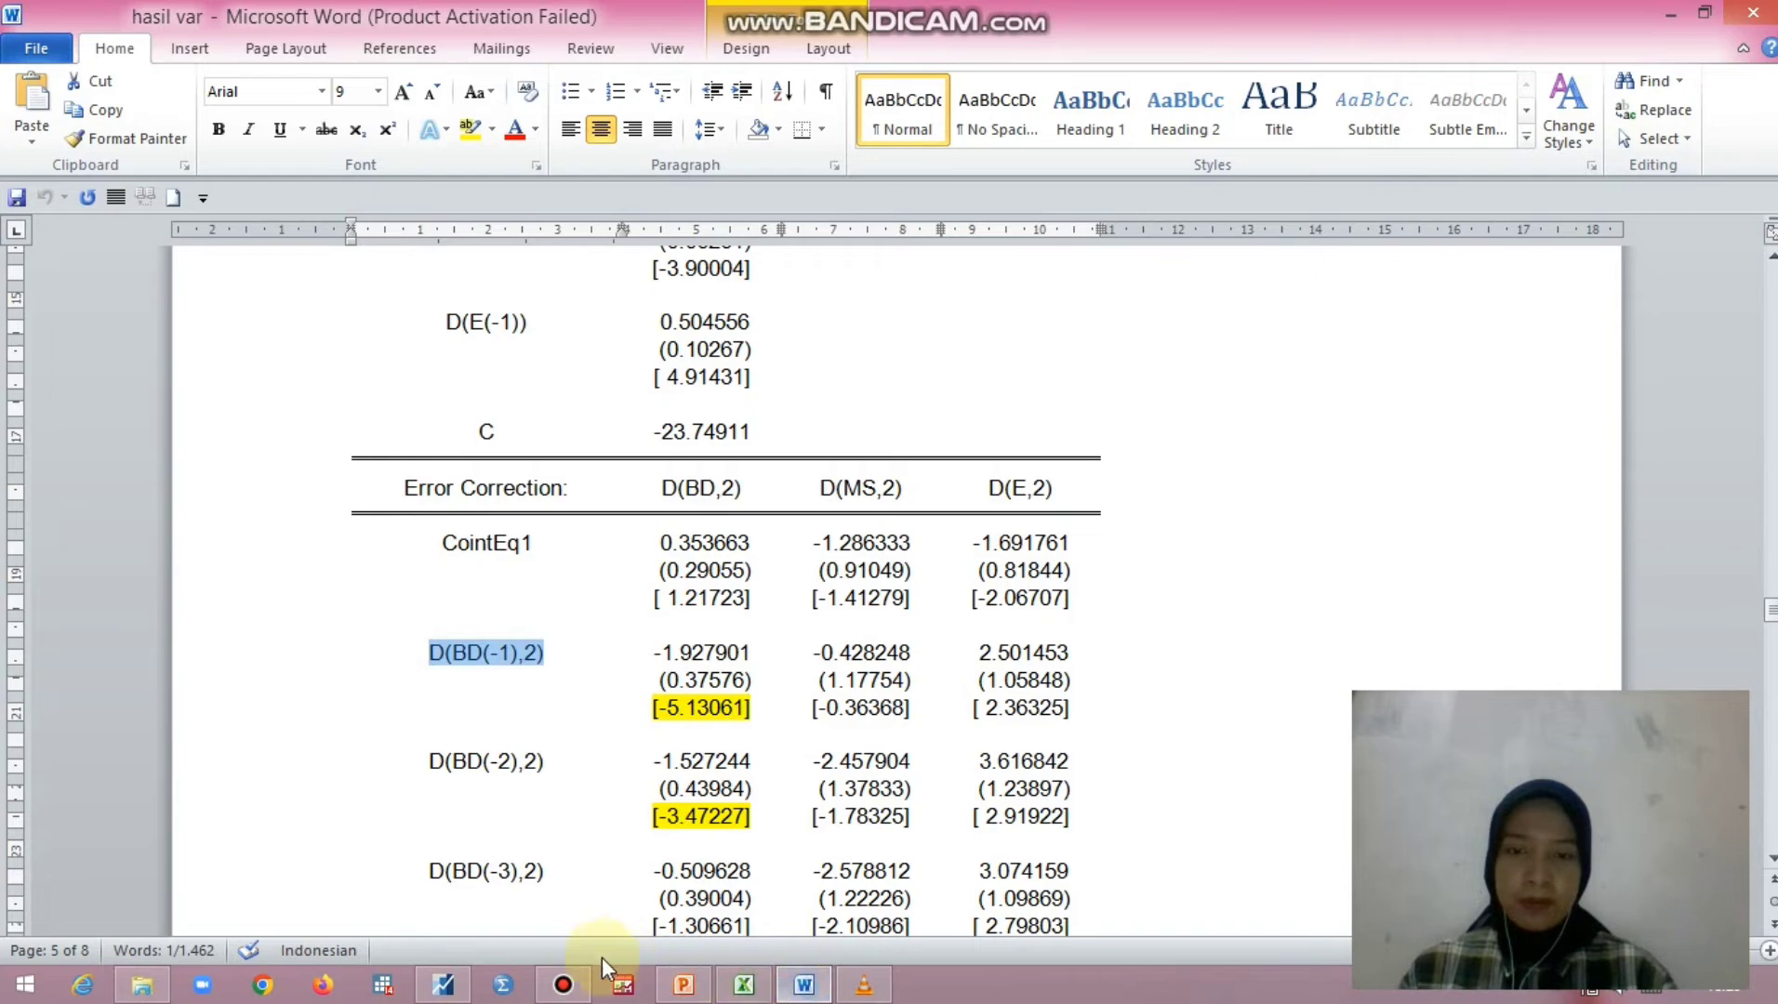
{"action": "left_click", "coordinate": [449, 988]}
{"action": "key", "text": "ctrl+v"}
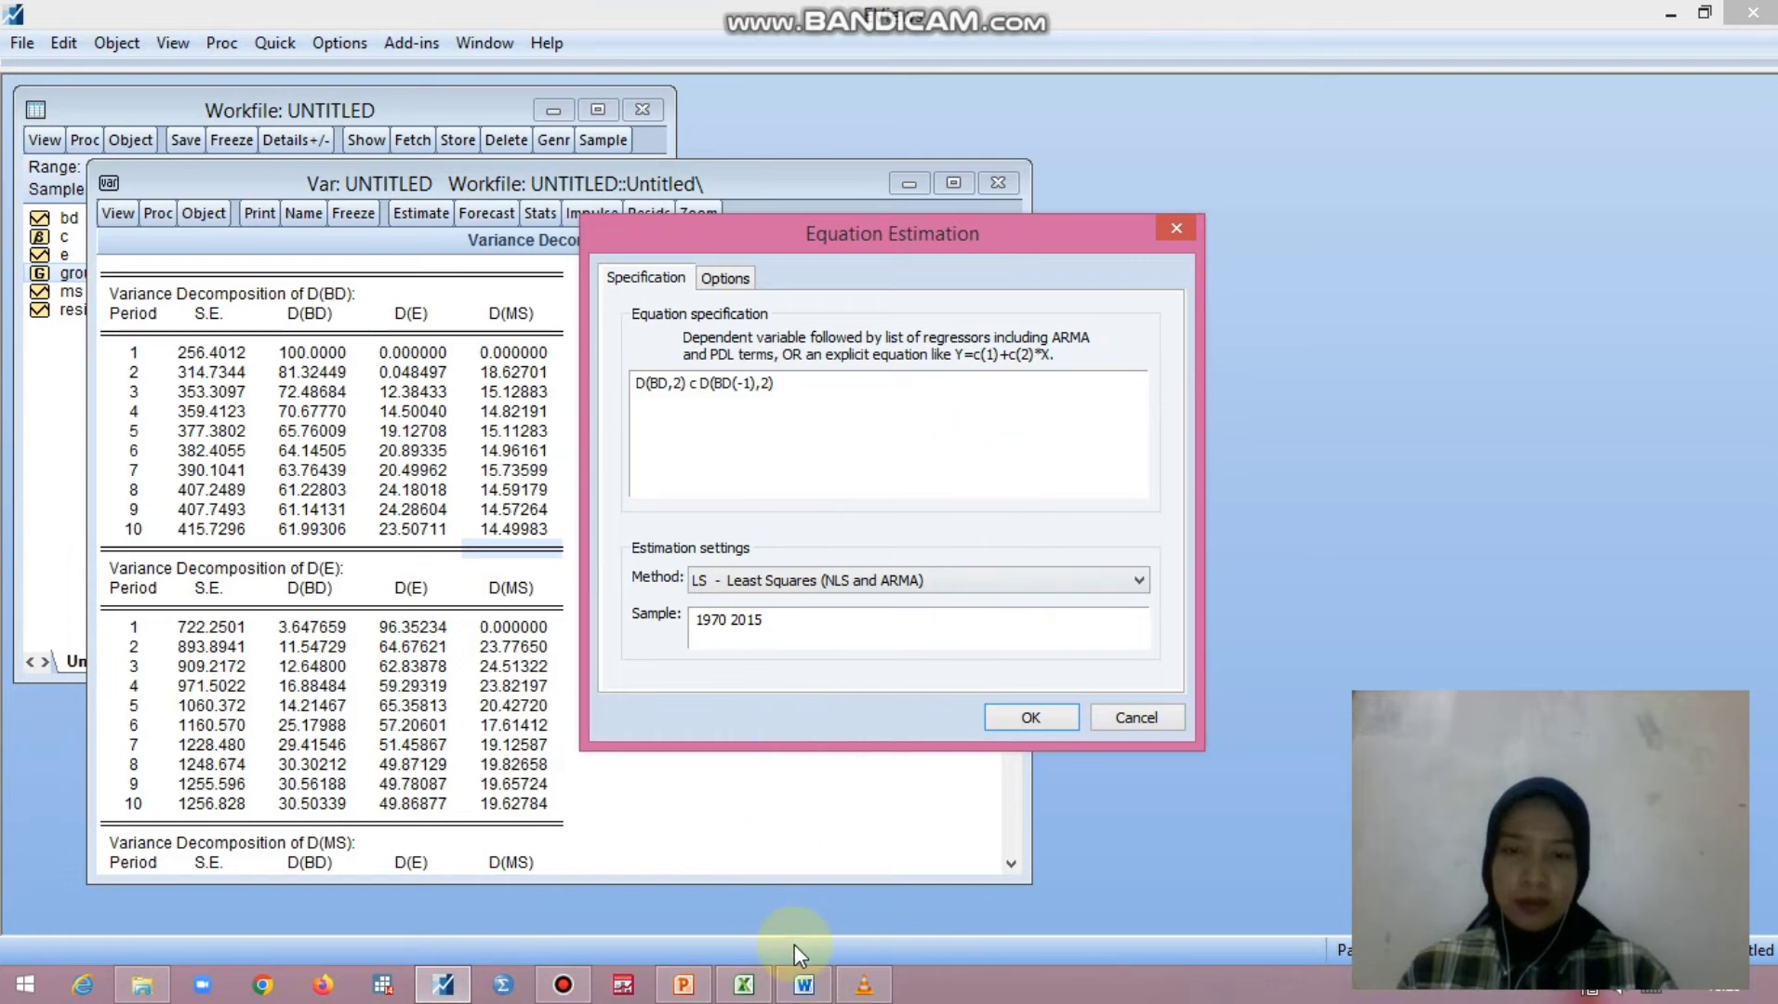
{"action": "left_click", "coordinate": [804, 985]}
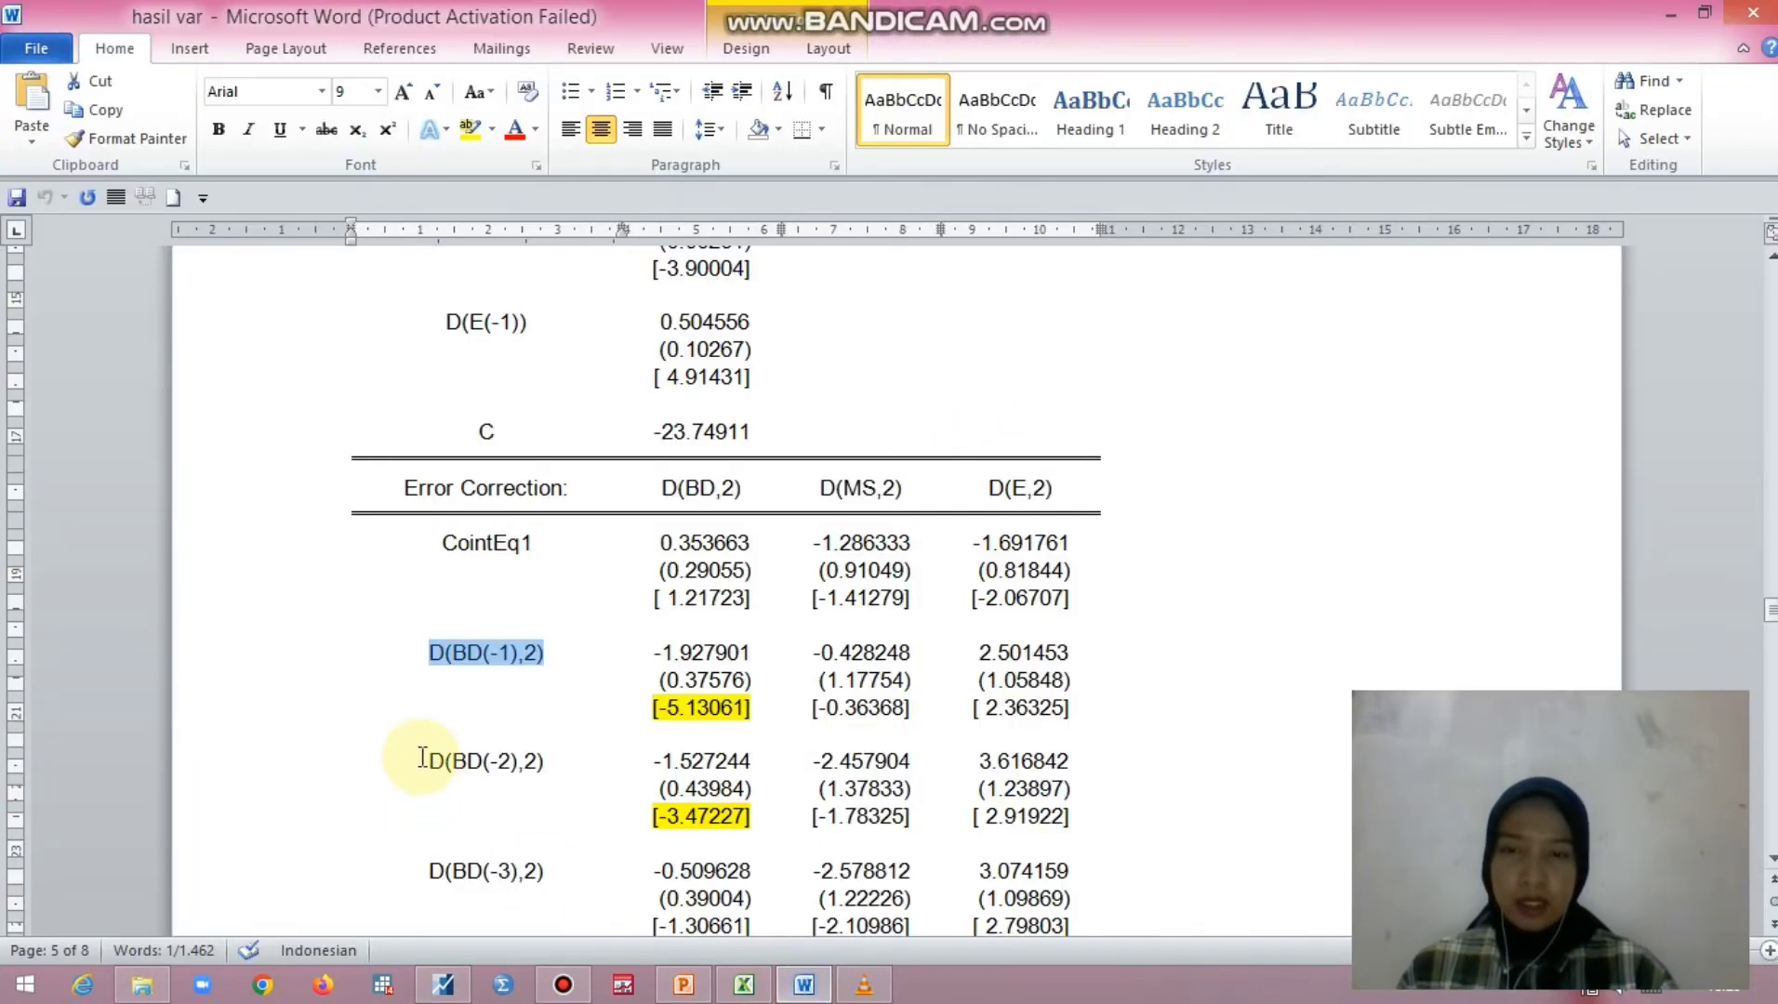
{"action": "left_click_drag", "start_coordinate": [432, 758], "coordinate": [549, 768]}
{"action": "key", "text": "ctrl+c"}
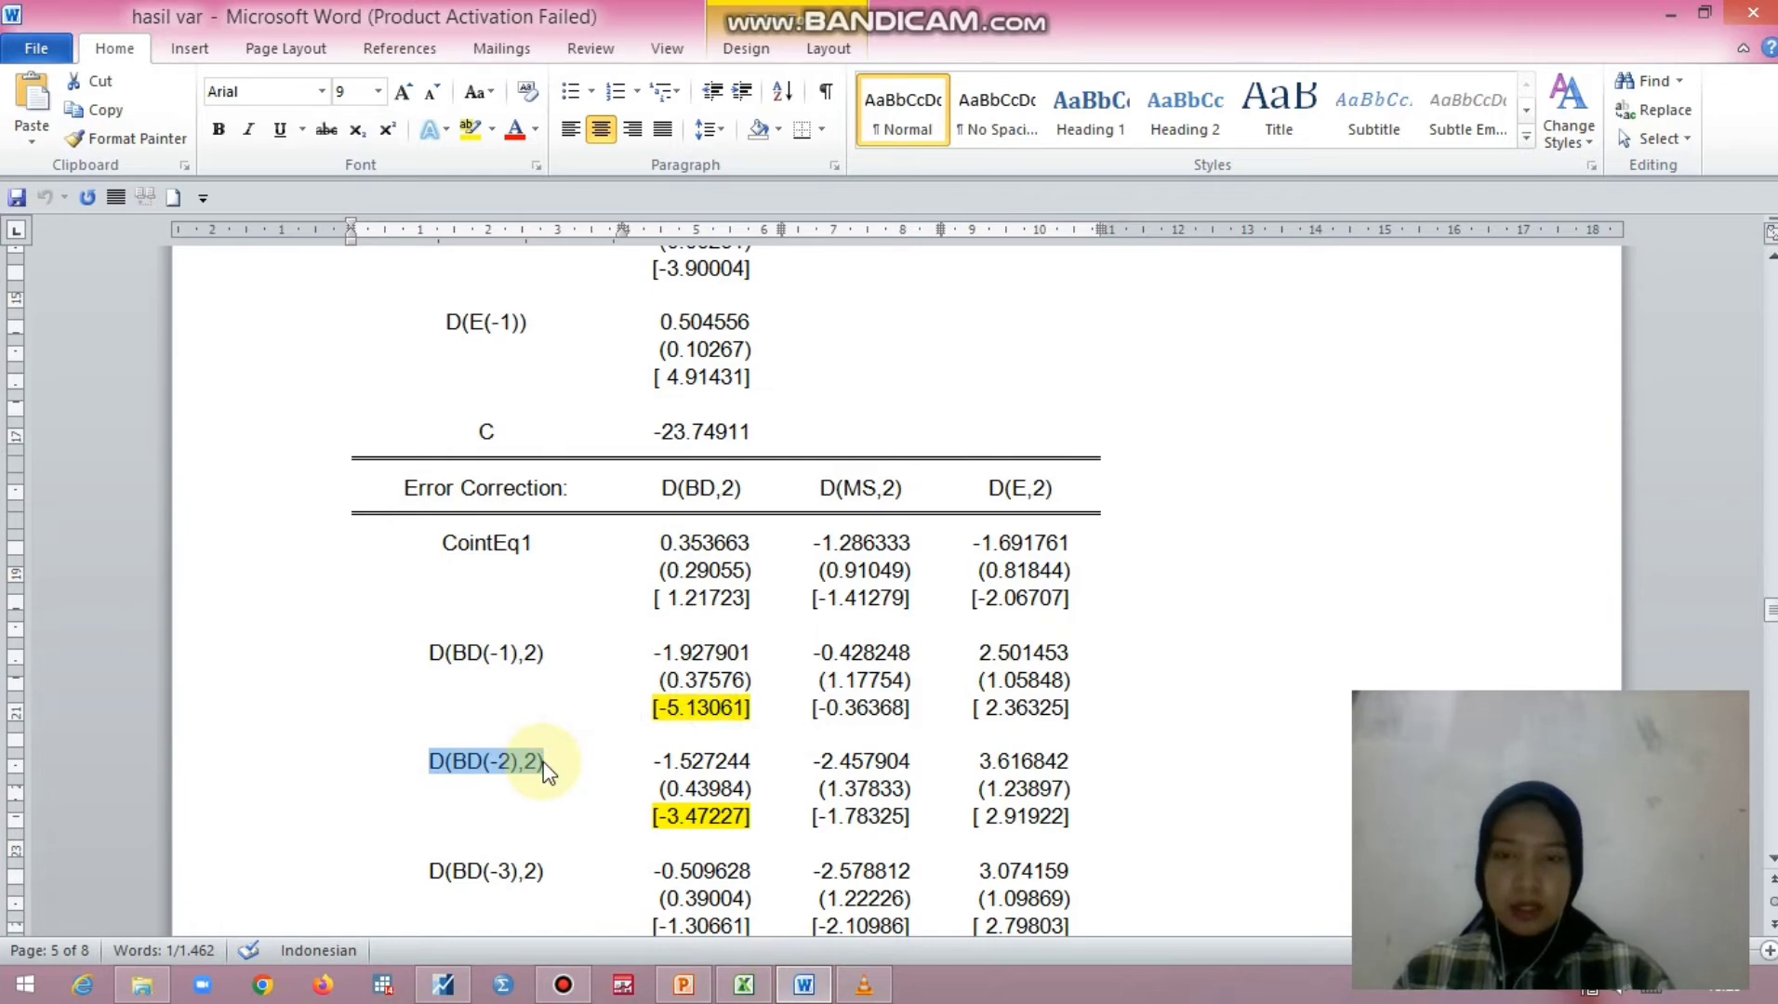
{"action": "left_click", "coordinate": [444, 985]}
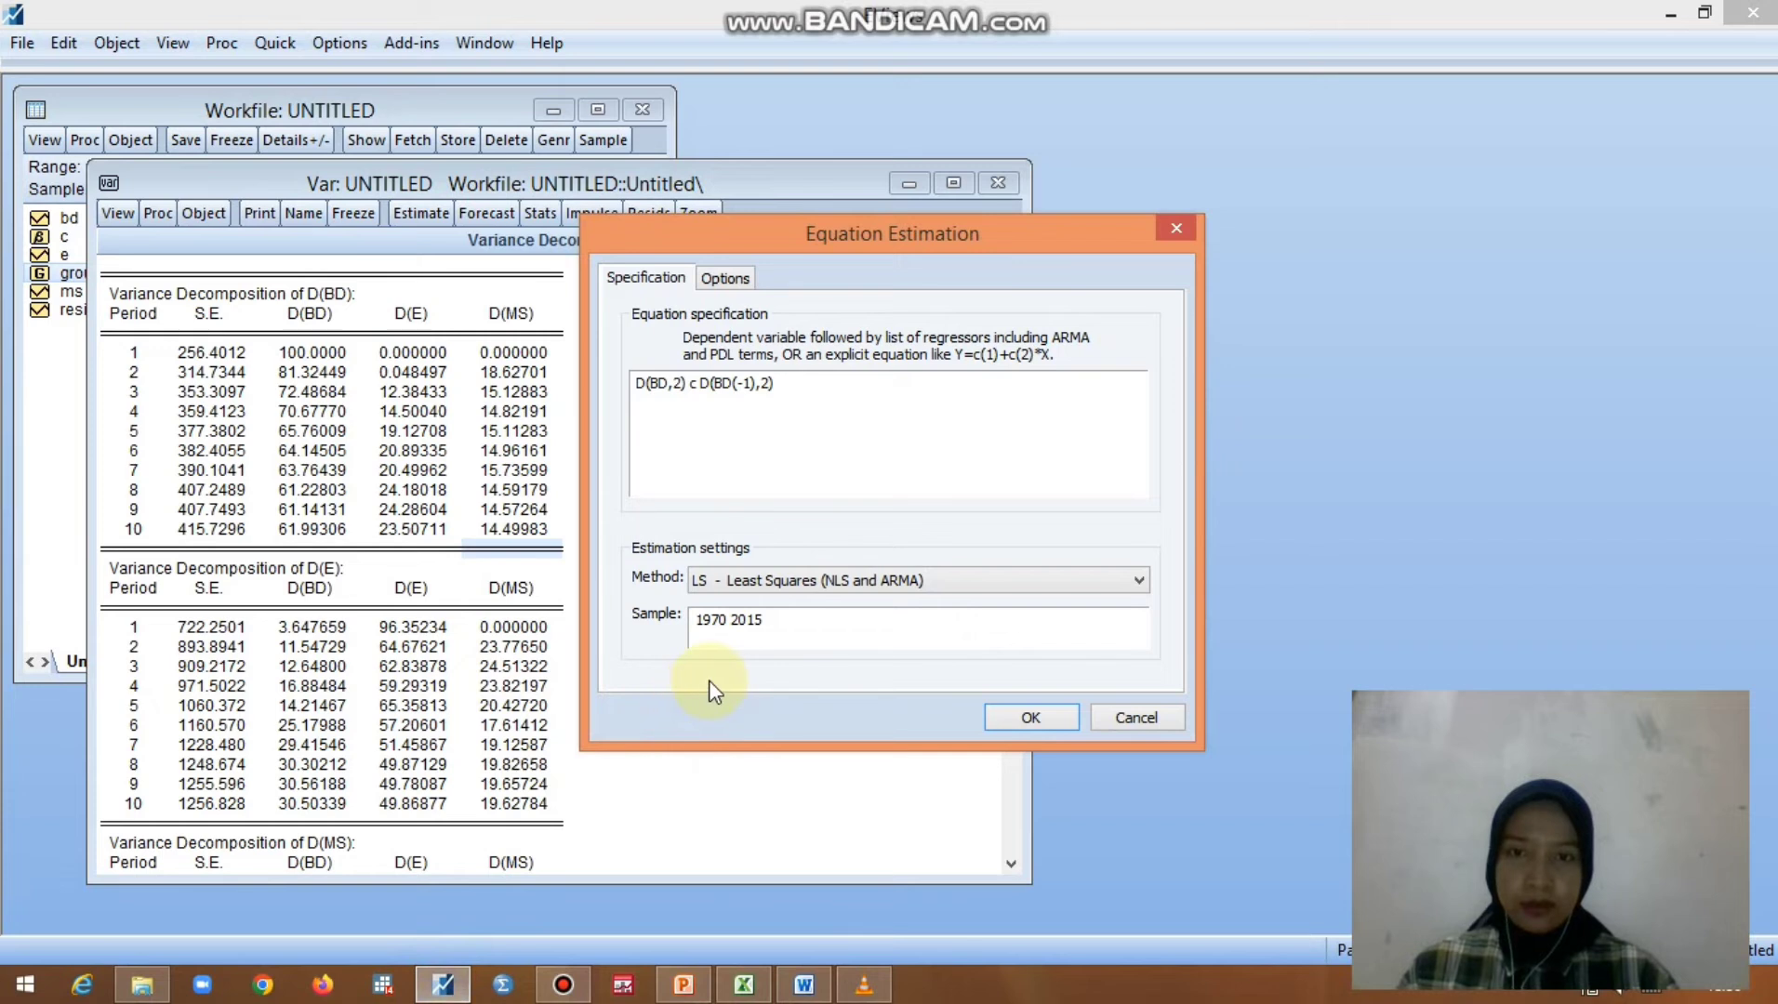
{"action": "key", "text": "ctrl+v"}
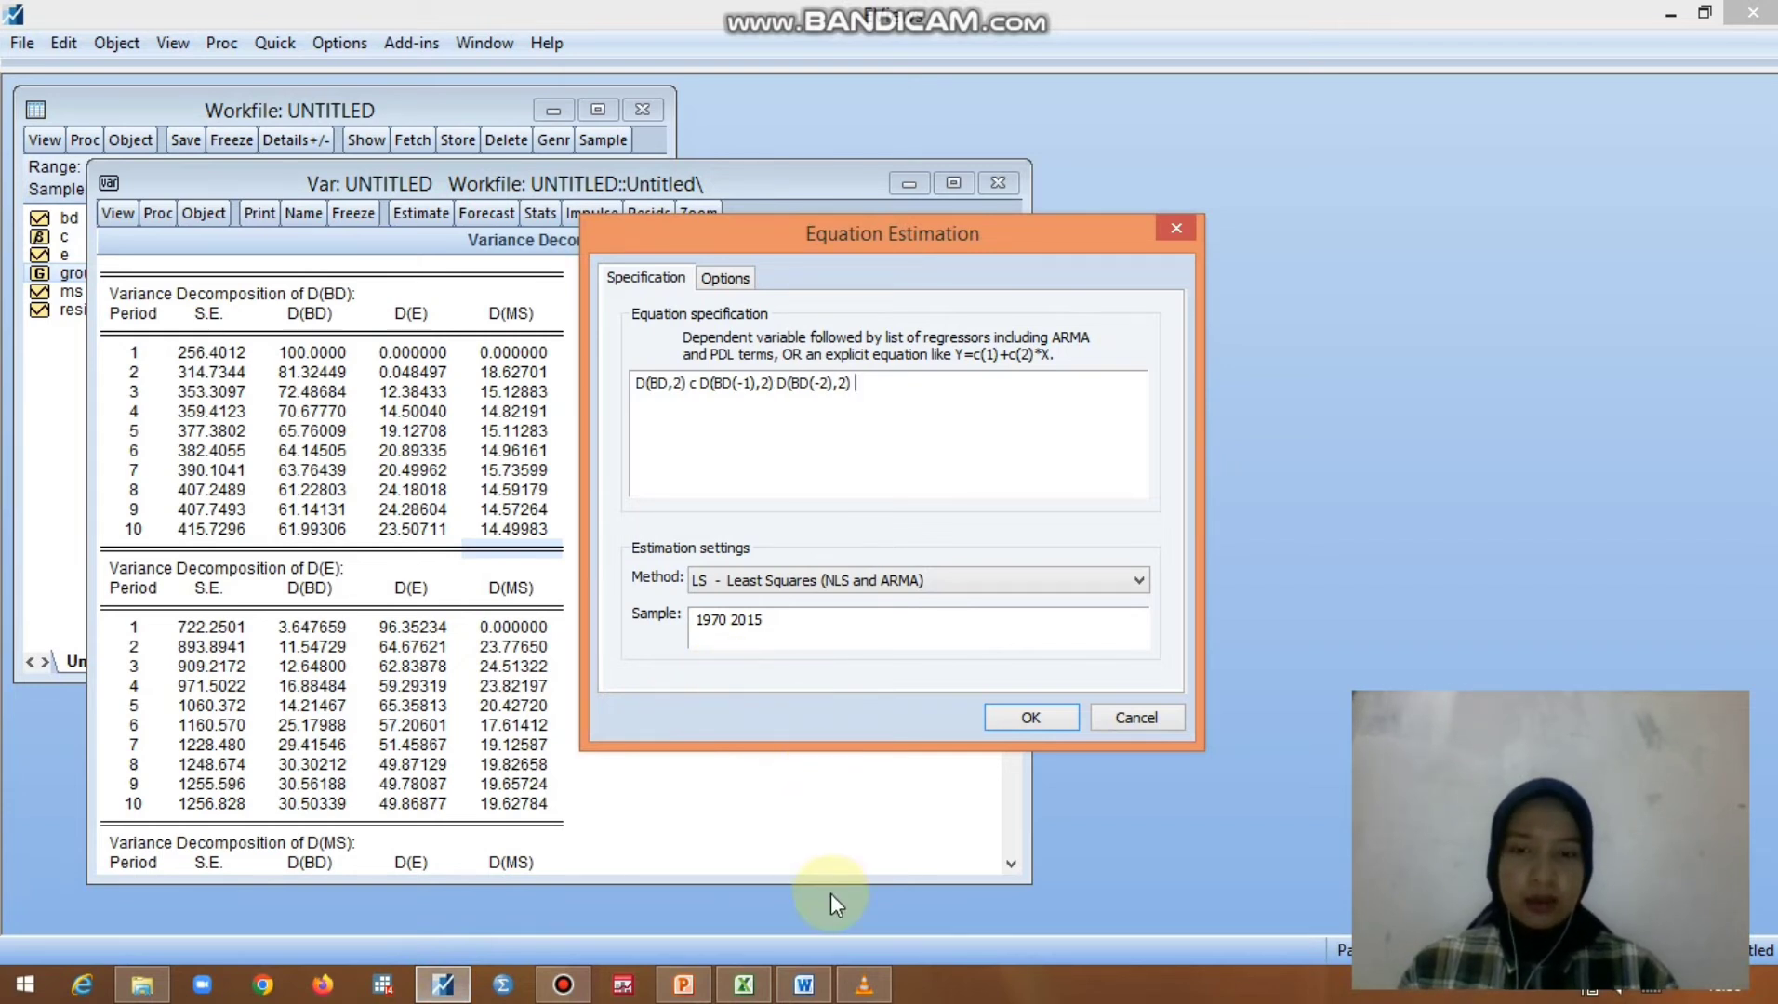
- Copy D(MS(-2),2) from the Word table as the last regressor and estimate the equation by least squares over 1970 2015
{"action": "left_click", "coordinate": [805, 985]}
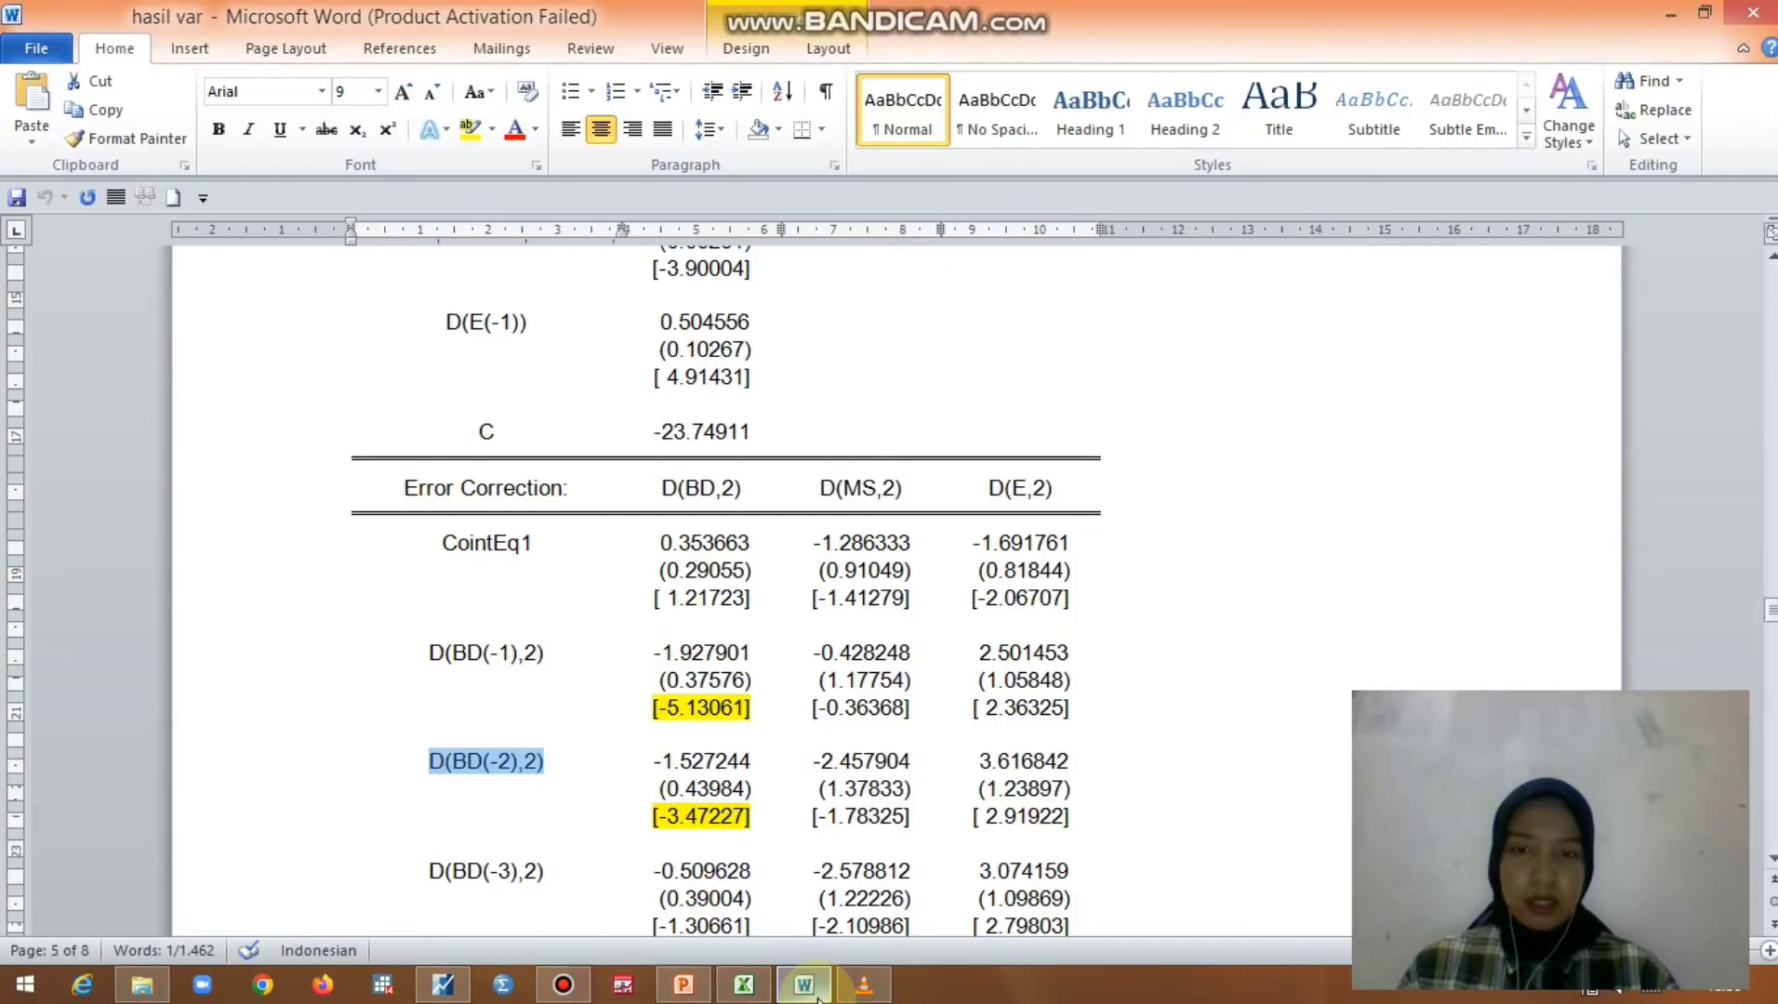
{"action": "left_click_drag", "start_coordinate": [1769, 606], "coordinate": [1771, 642]}
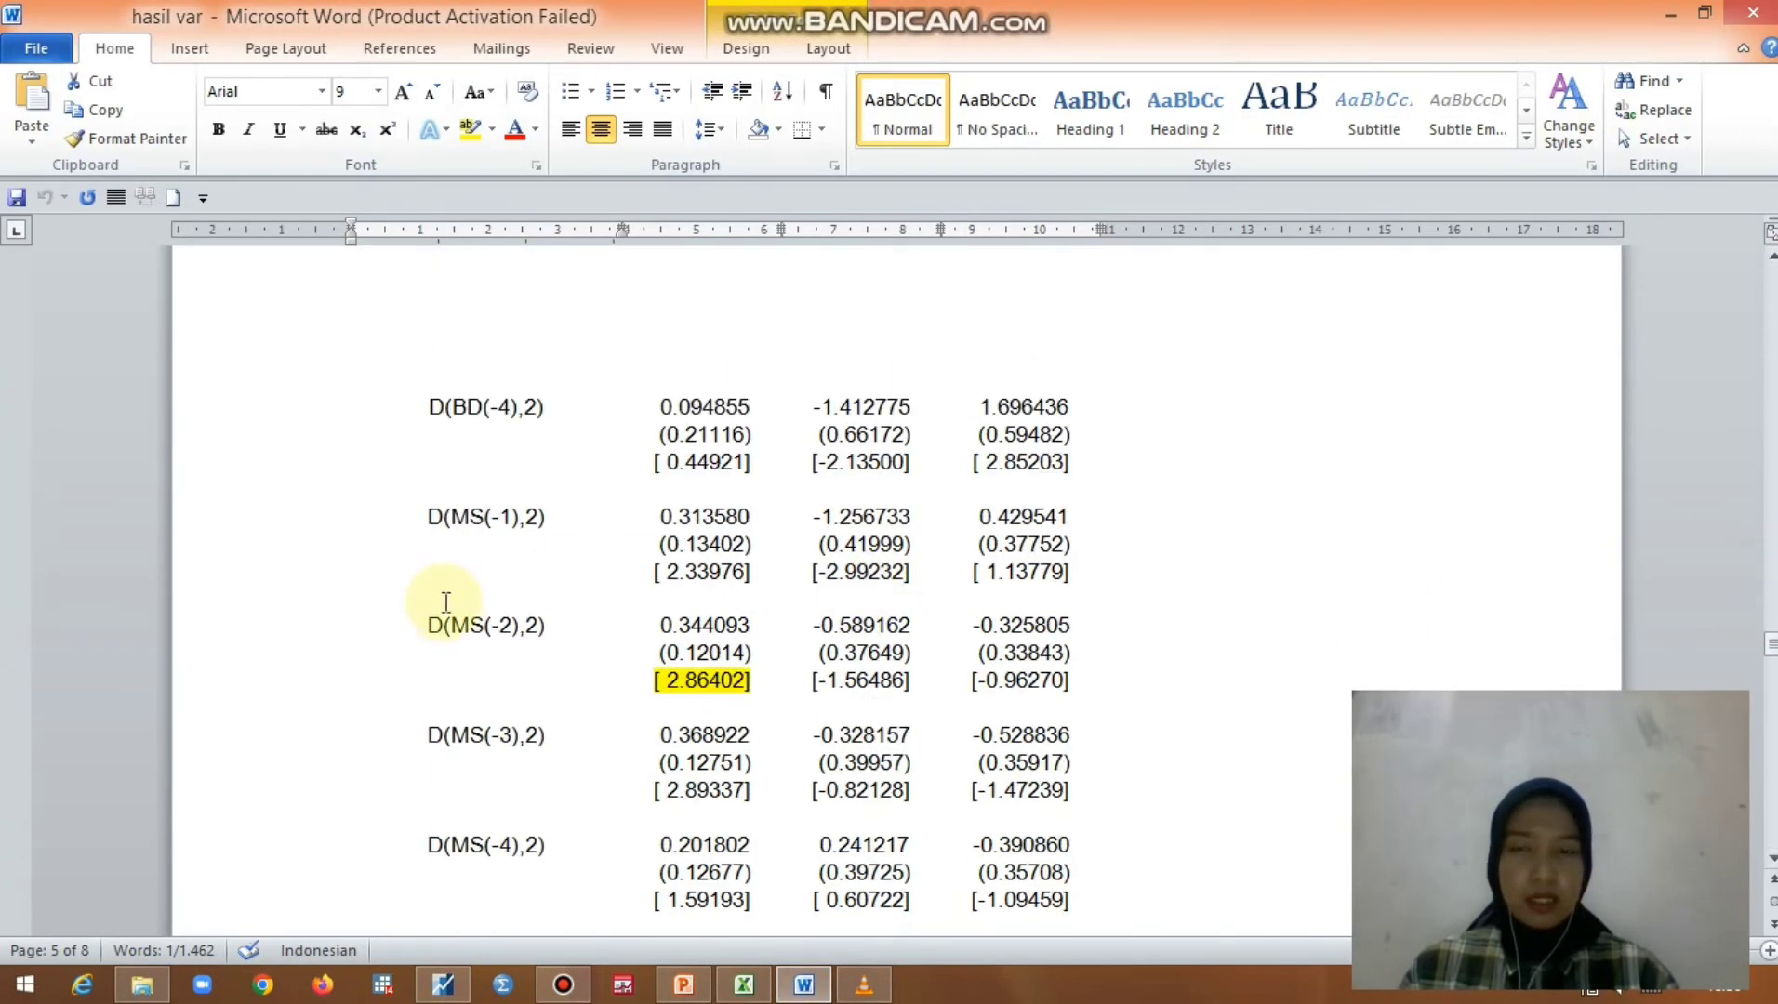
{"action": "left_click_drag", "start_coordinate": [428, 625], "coordinate": [542, 628]}
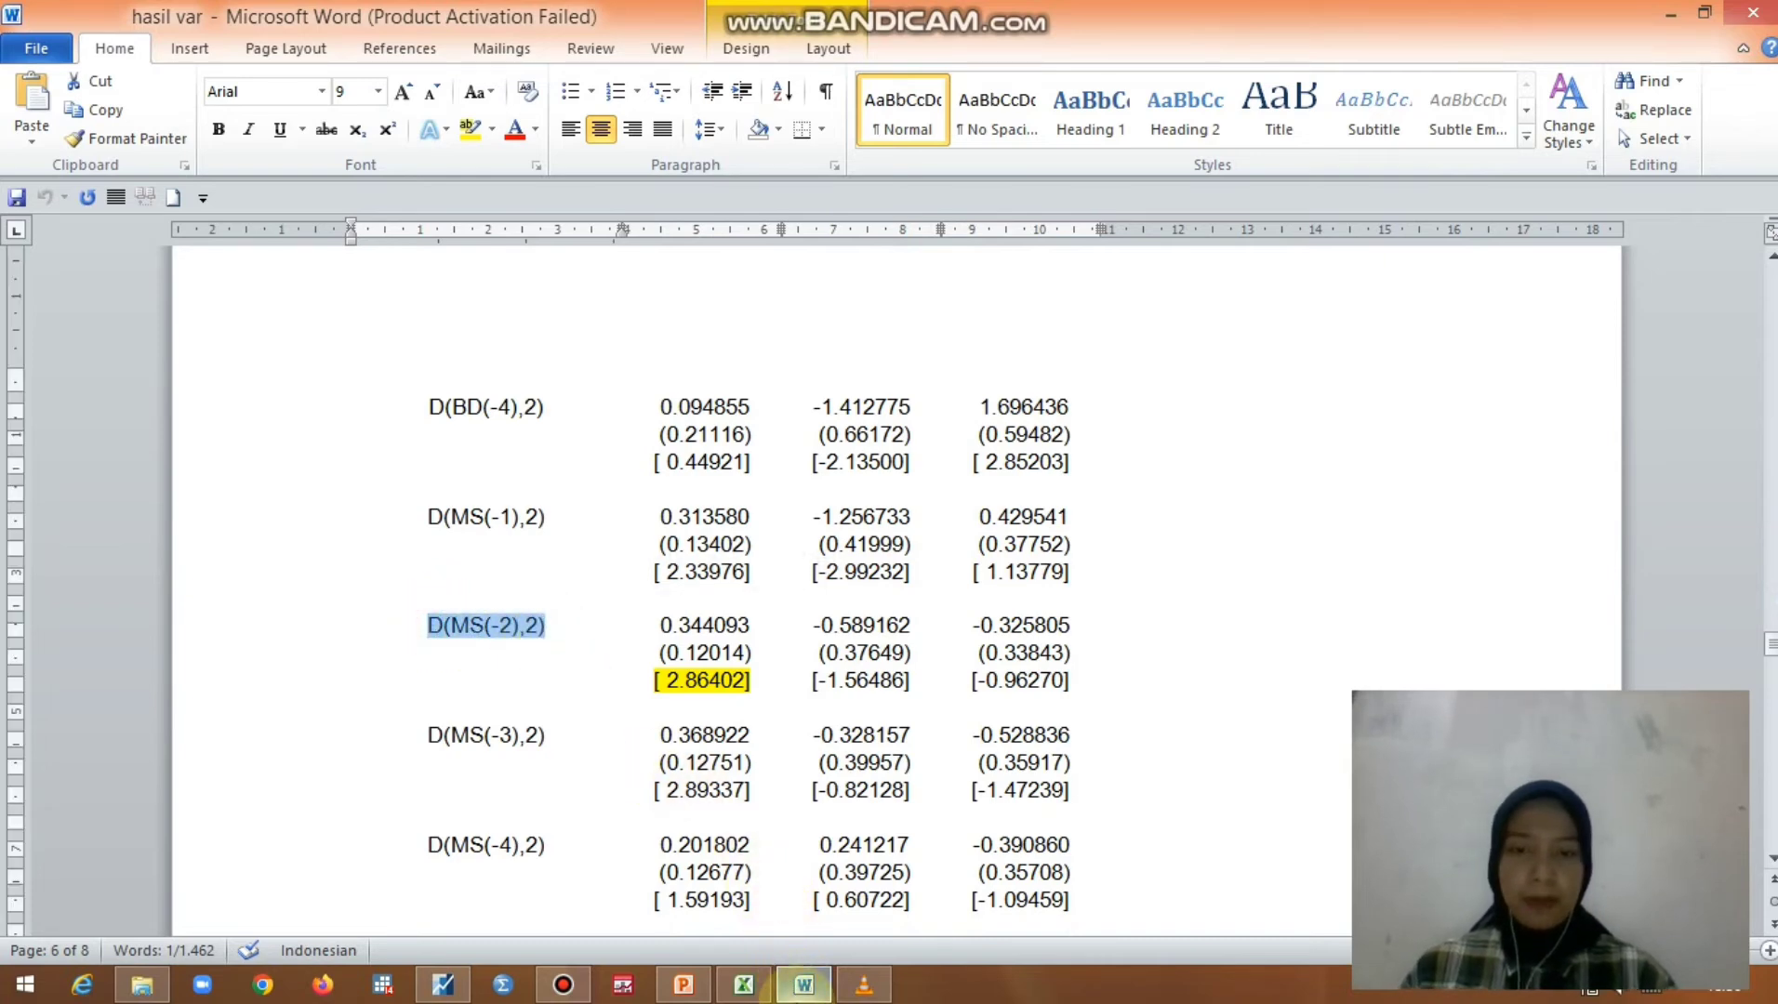
{"action": "left_click", "coordinate": [443, 984]}
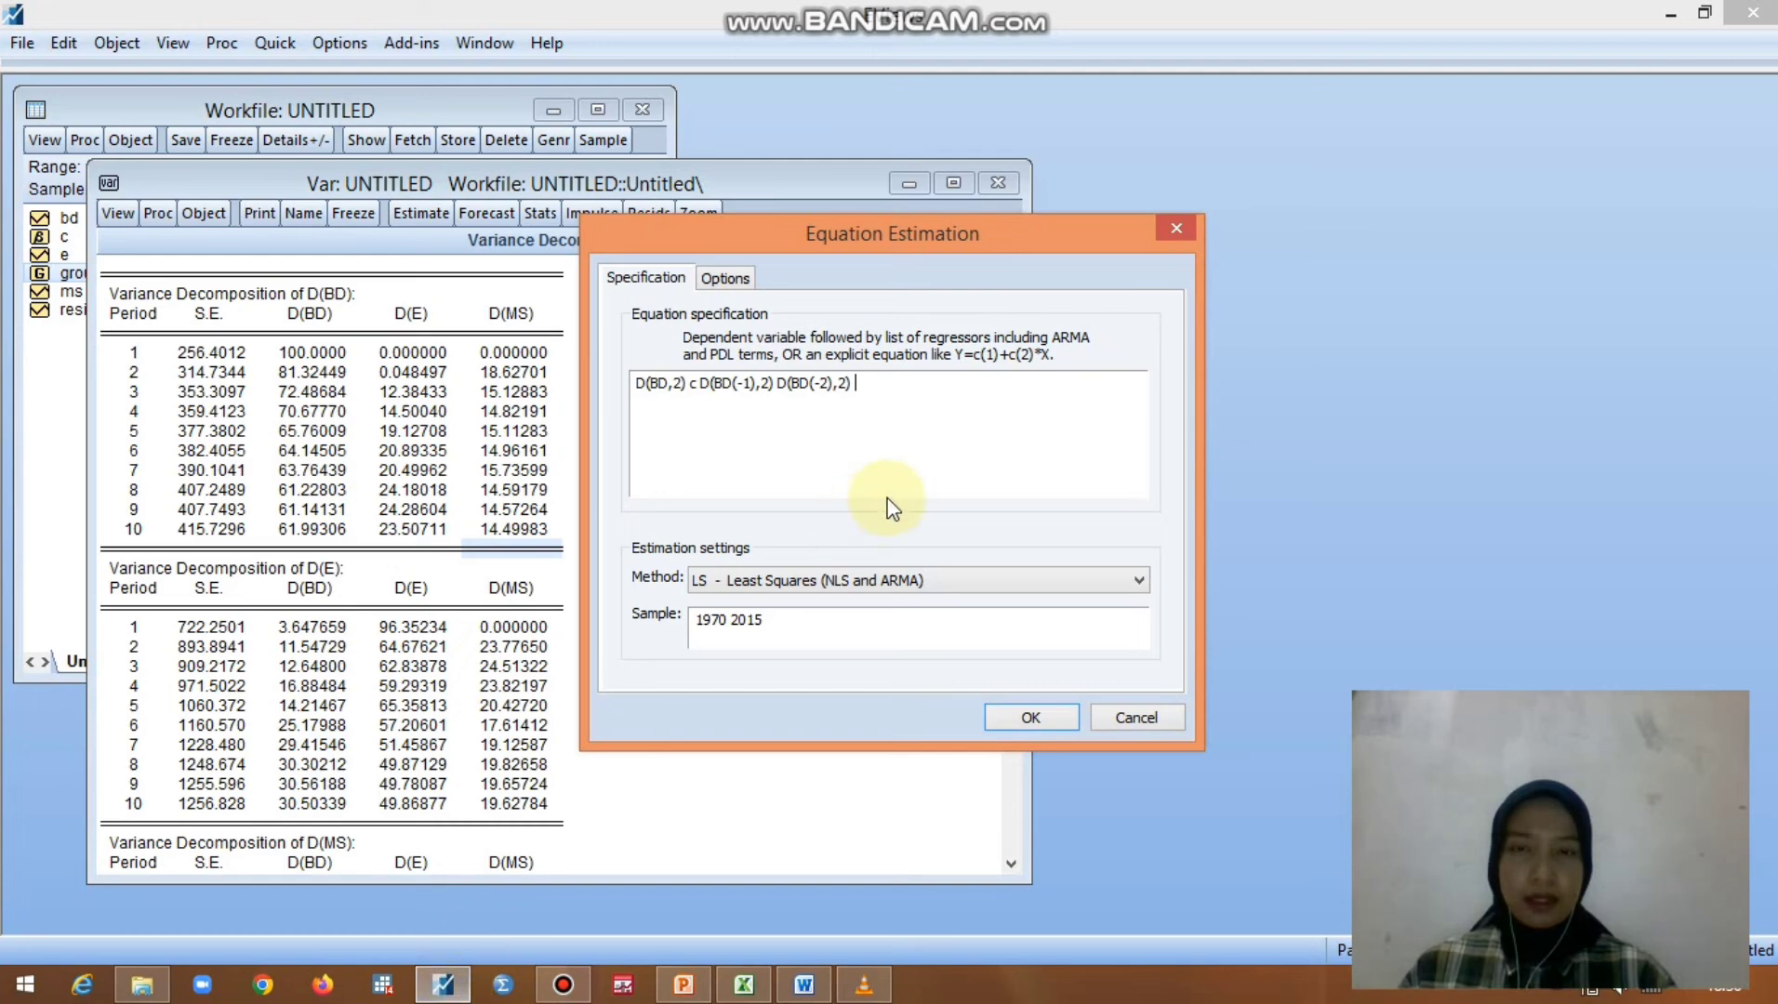
{"action": "type", "text": "D(MS(-2),2)"}
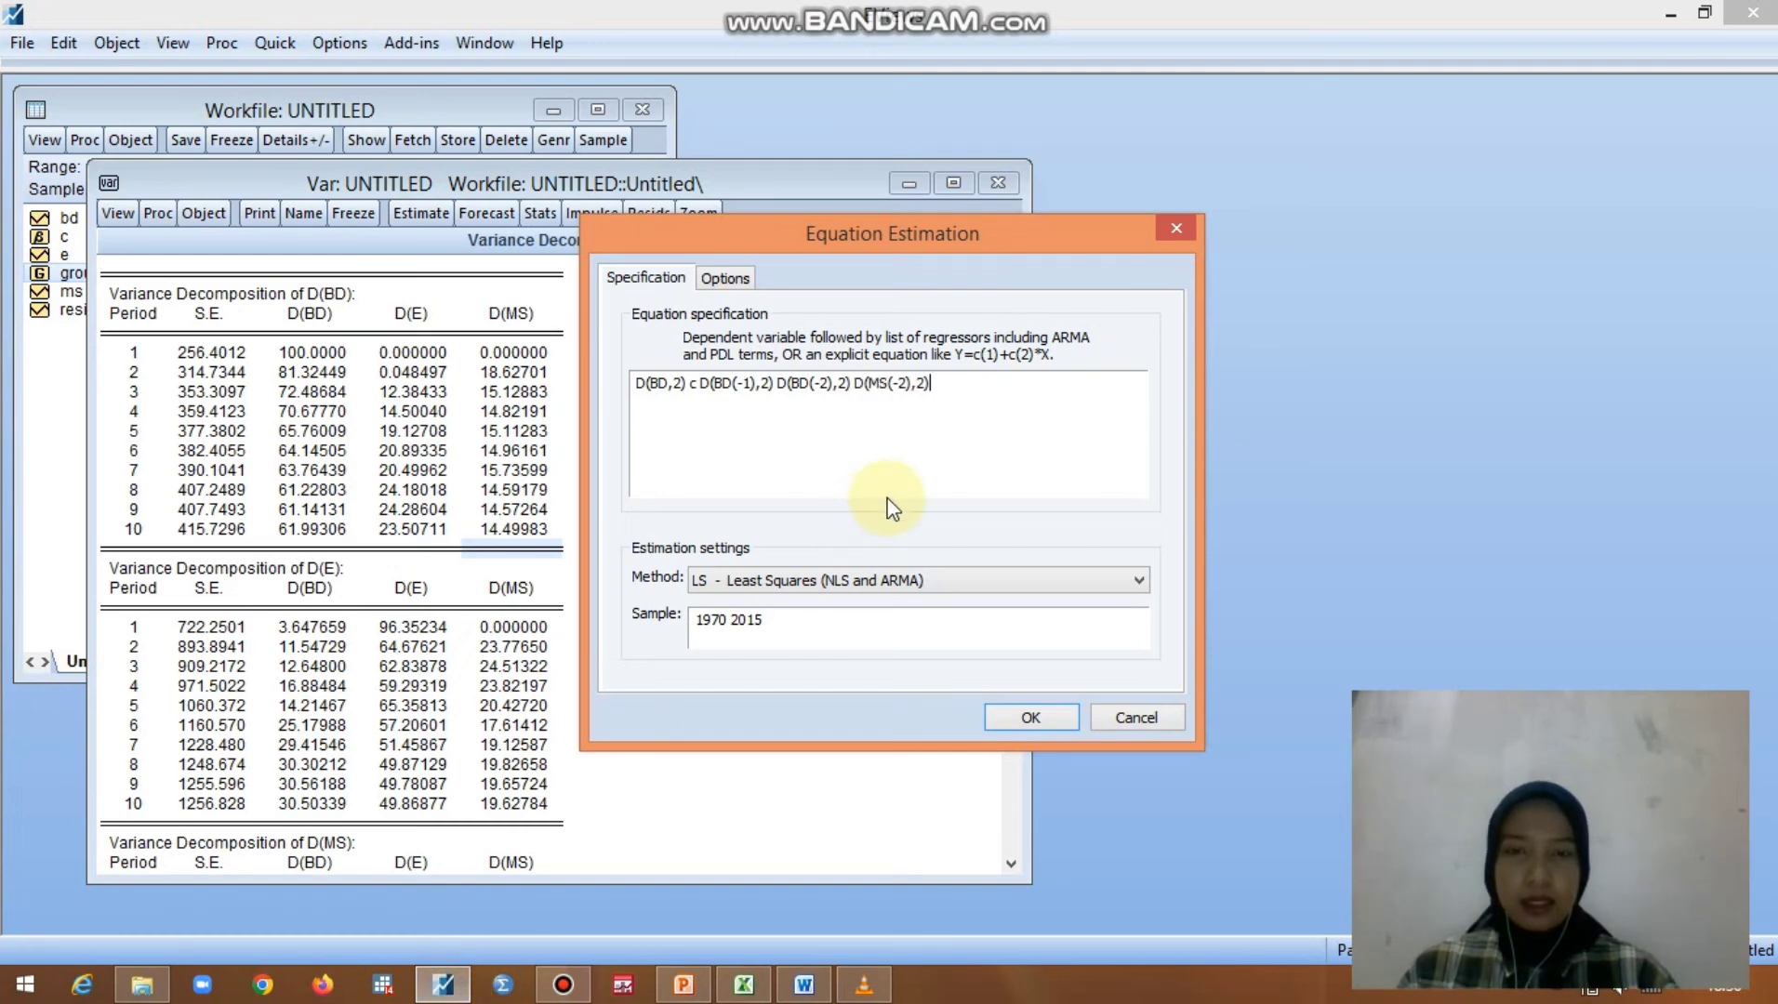
{"action": "left_click", "coordinate": [1010, 718]}
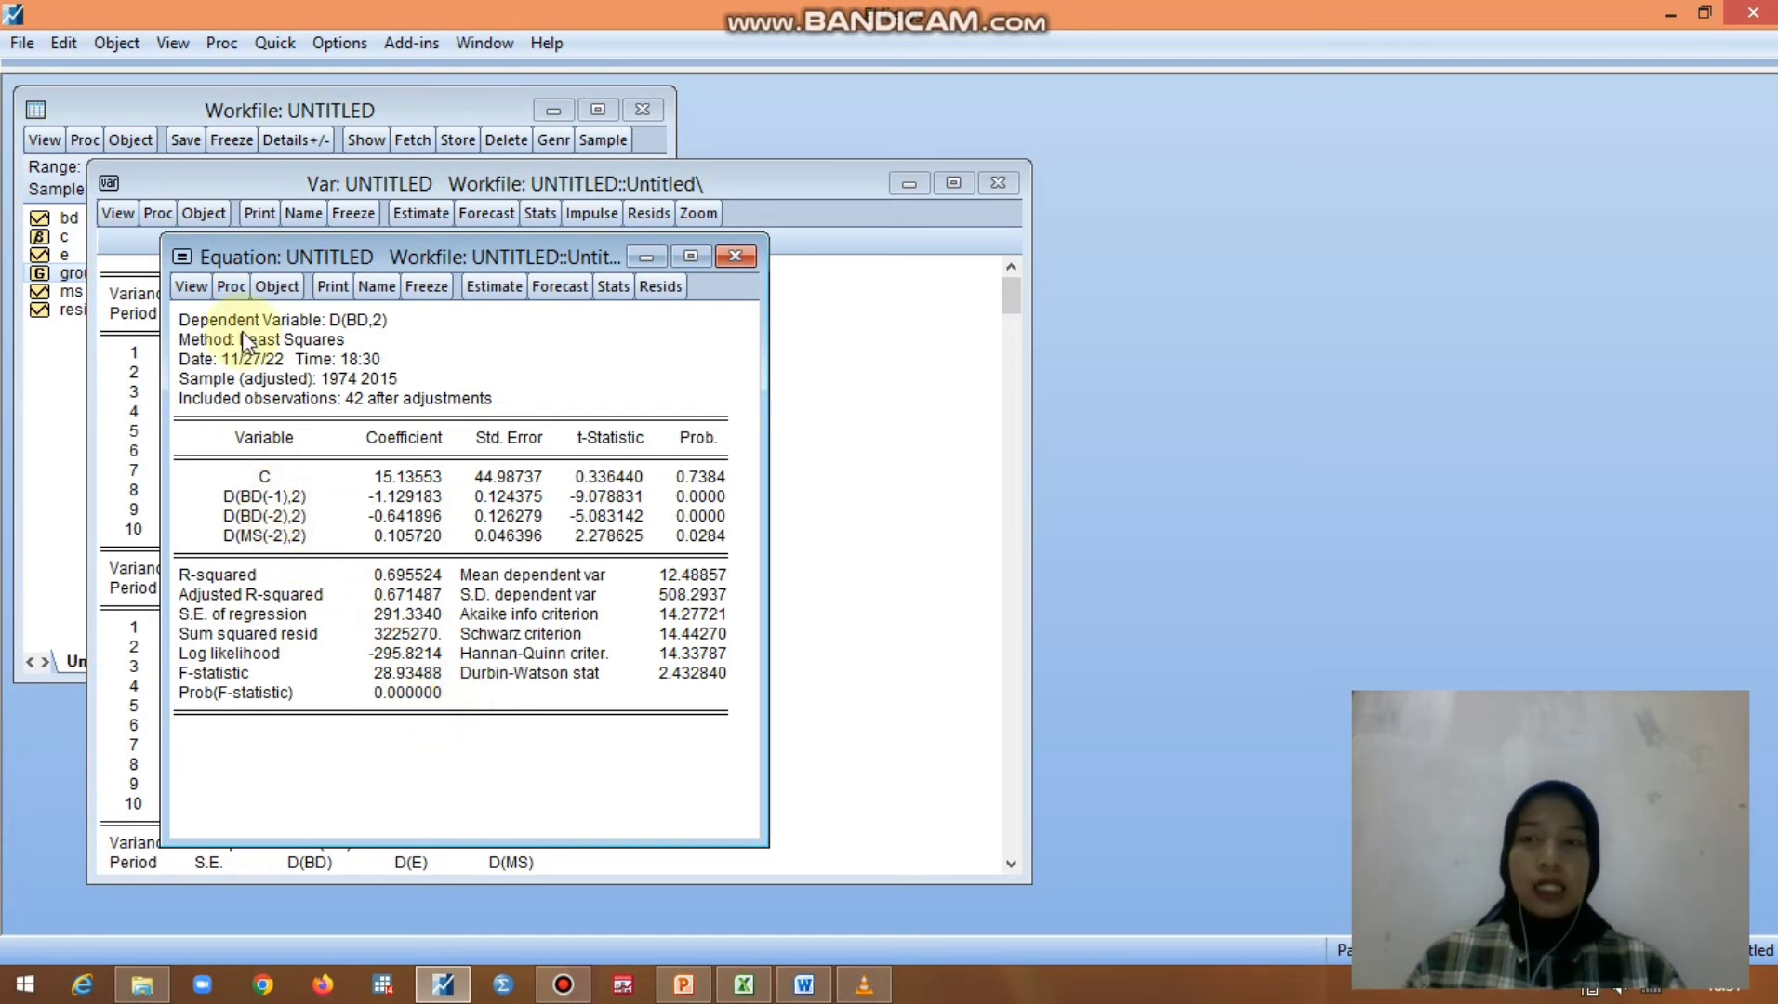
- Produce the variance inflation factors of the estimated D(BD,2) equation to check for multicollinearity
{"action": "left_click", "coordinate": [205, 286]}
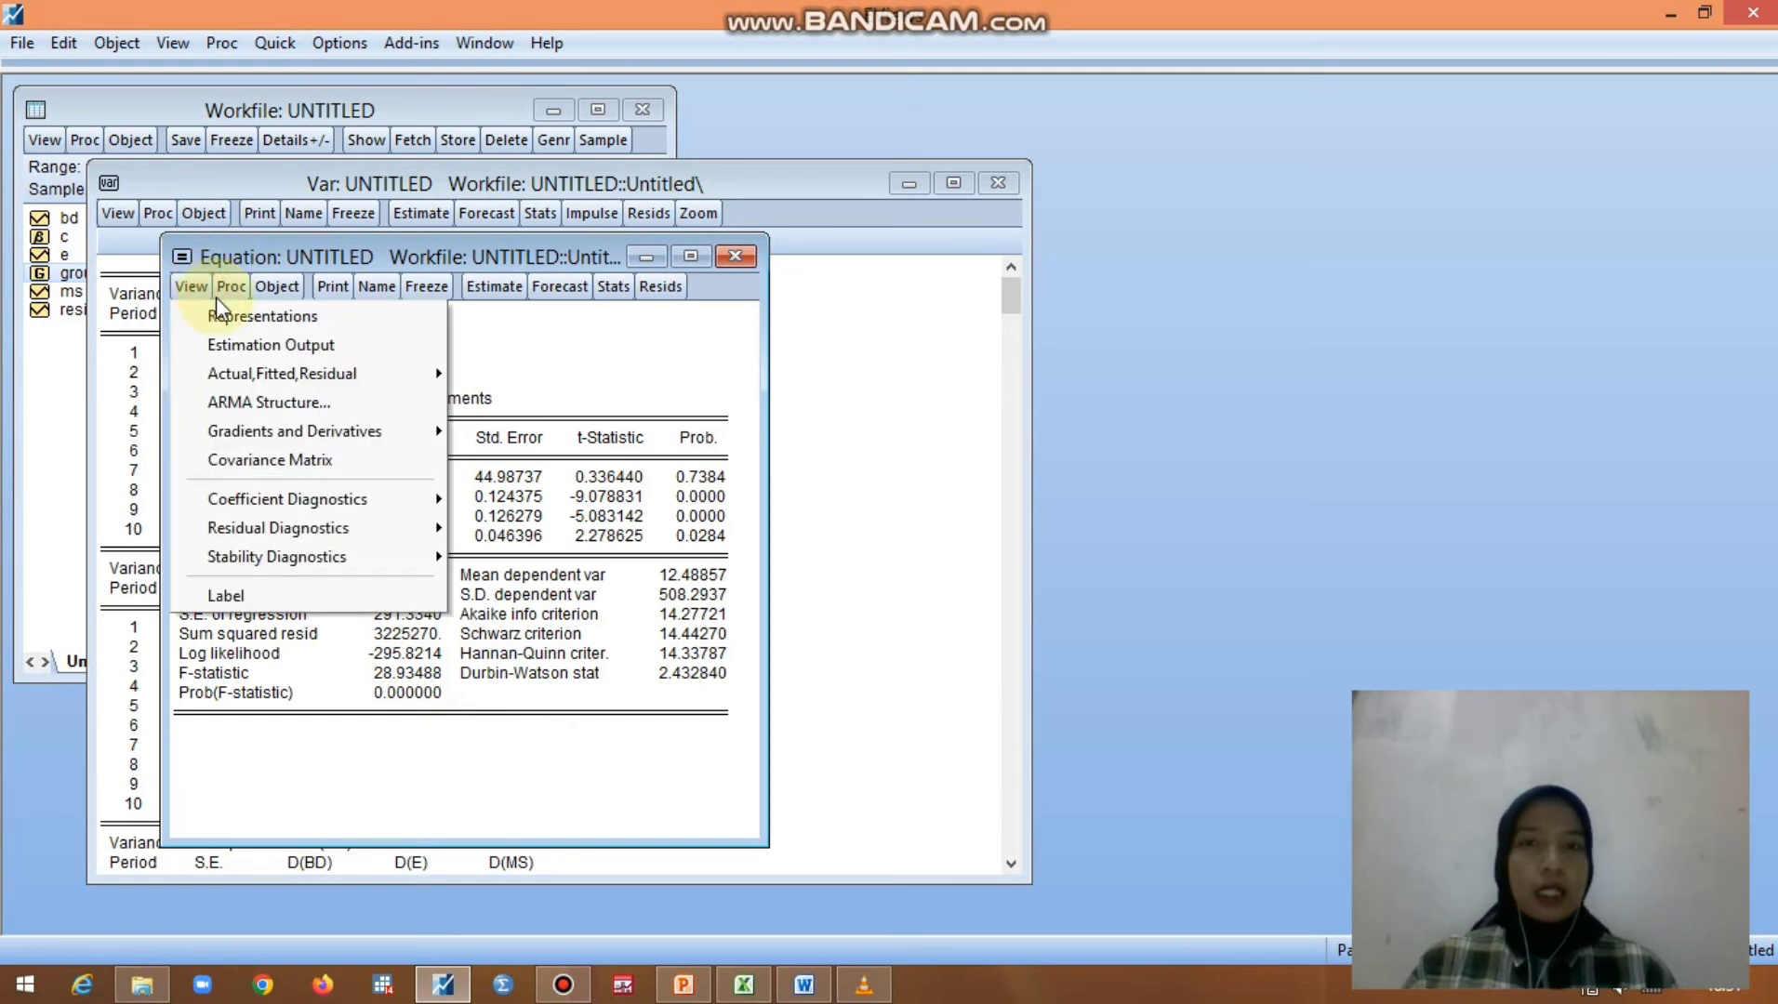
{"action": "left_click", "coordinate": [277, 500]}
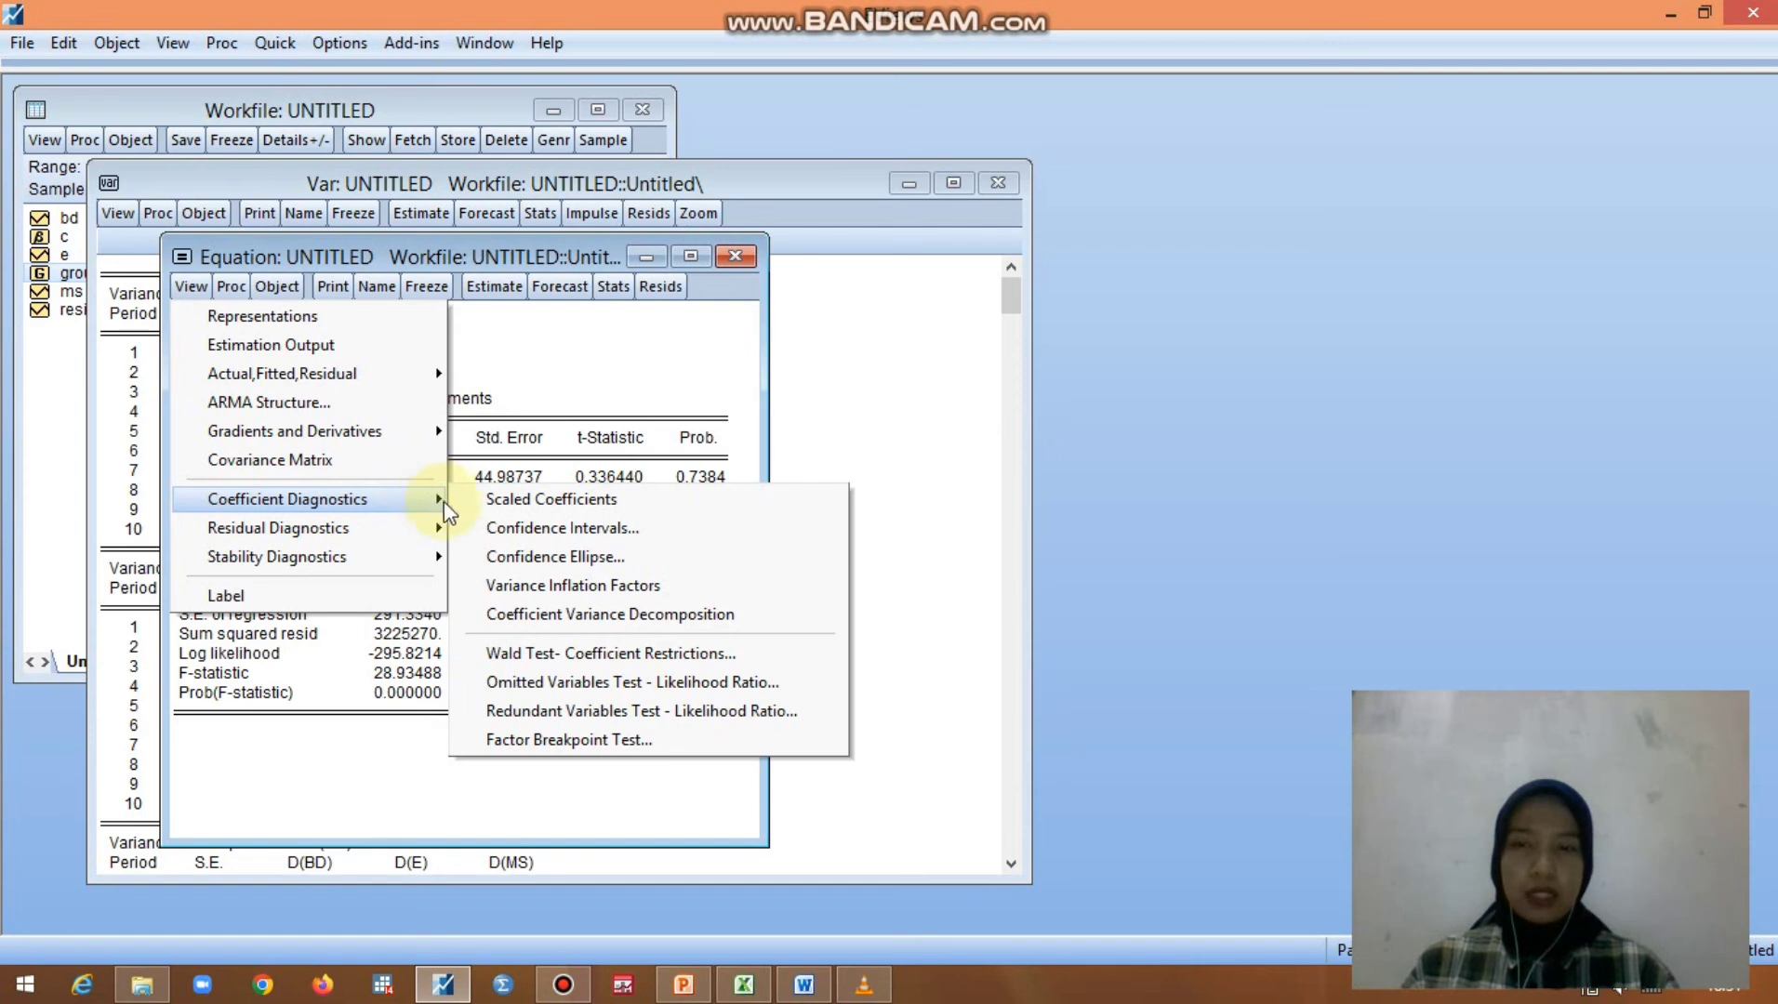
{"action": "left_click", "coordinate": [510, 589]}
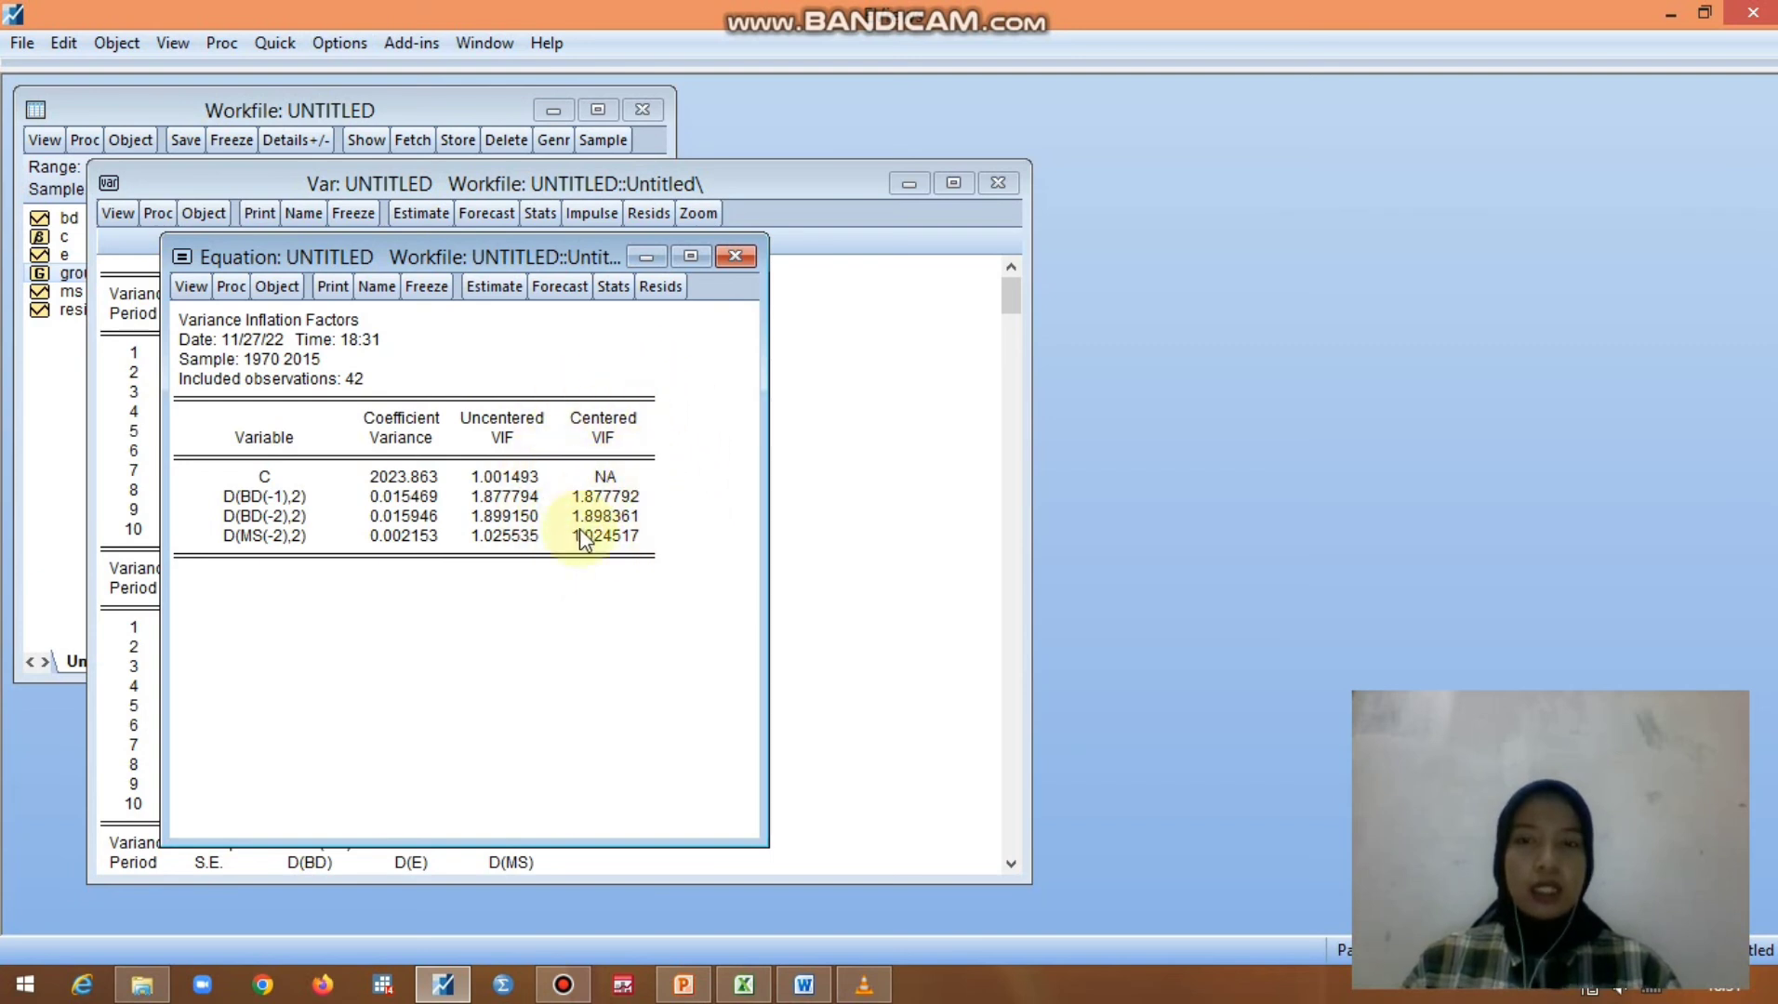
- Run the histogram normality test on the residuals of the D(BD,2) equation
{"action": "left_click", "coordinate": [193, 292]}
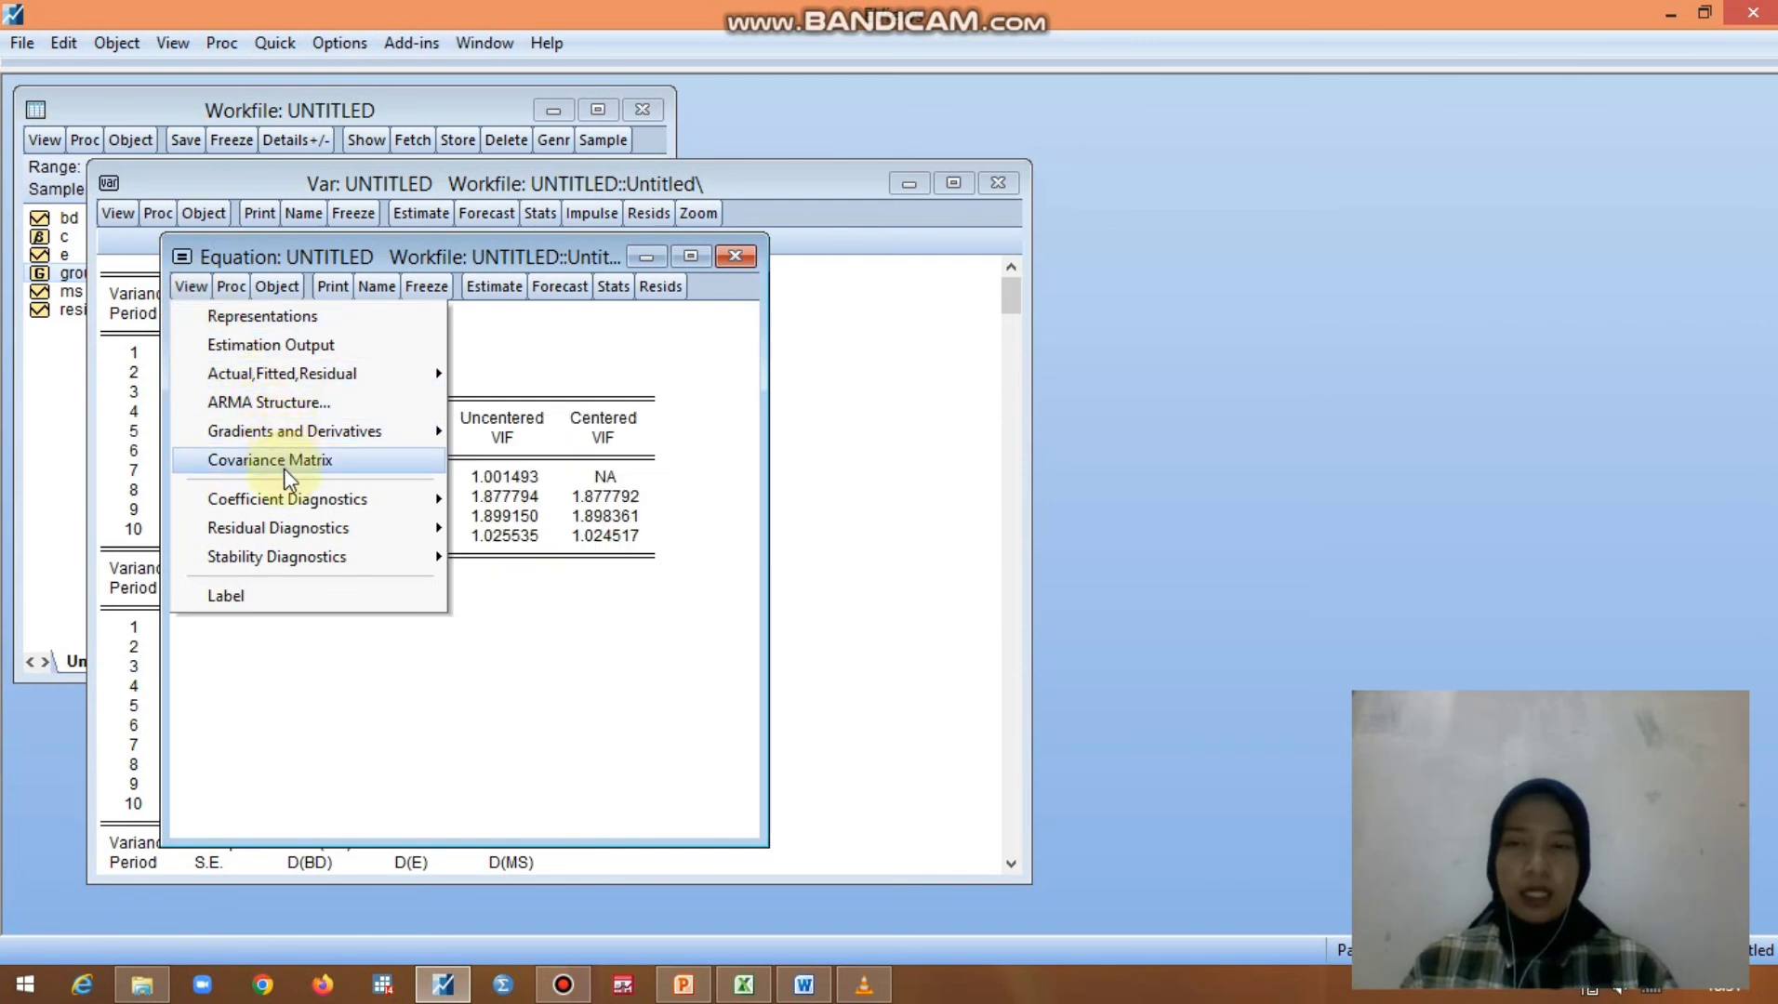
{"action": "mouse_move", "coordinate": [289, 528]}
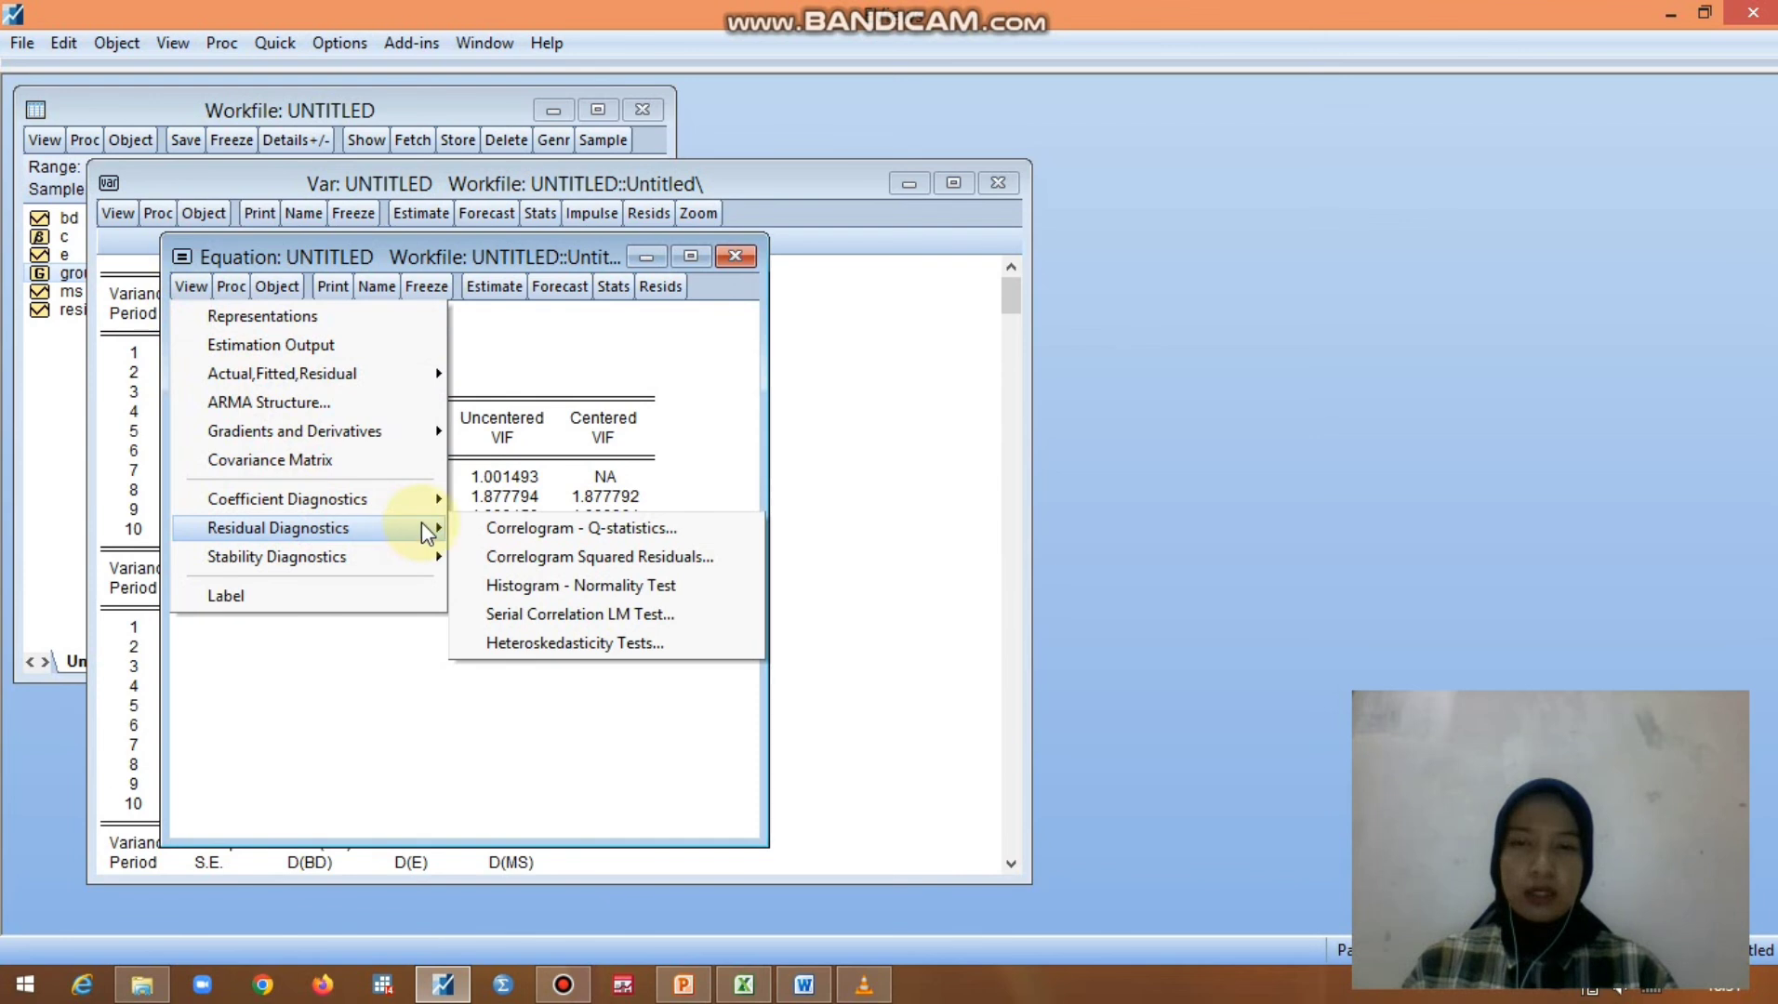
{"action": "left_click", "coordinate": [517, 587]}
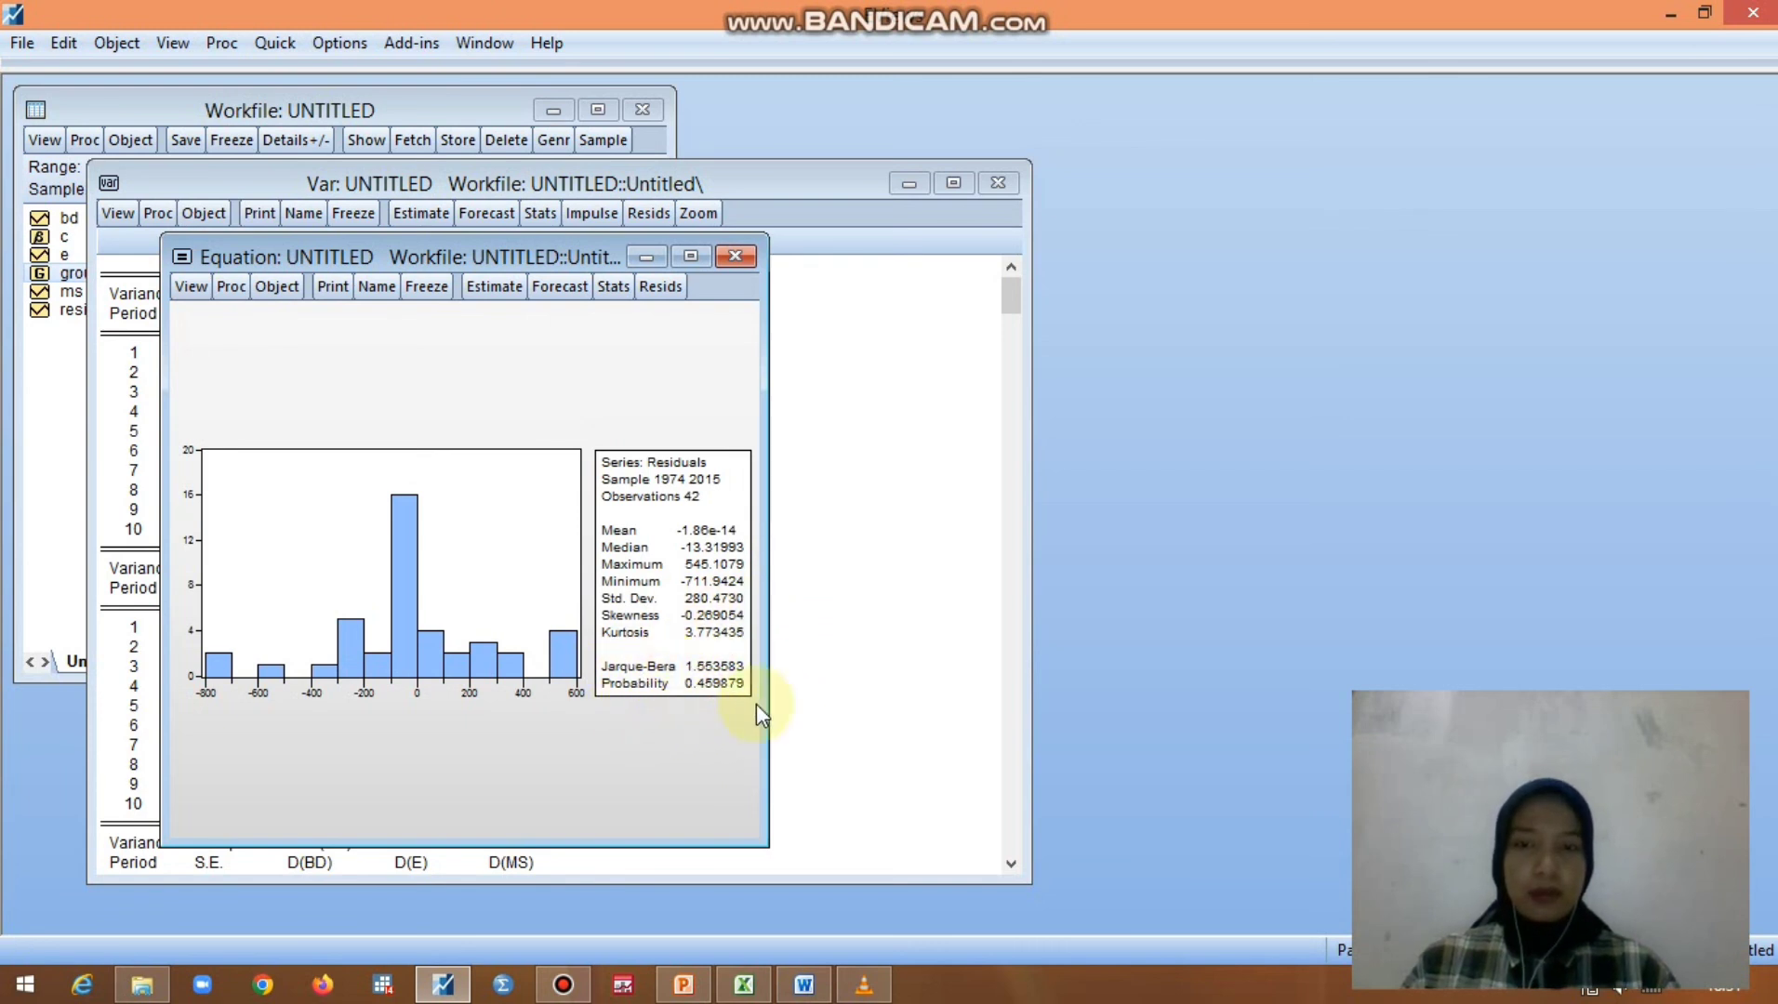
- Run the Breusch-Pagan-Godfrey heteroskedasticity test on the equation with the default regressors c, d(bd(-1),2), d(bd(-2),2) and d(ms(-2),2)
{"action": "left_click", "coordinate": [183, 295]}
{"action": "mouse_move", "coordinate": [247, 558]}
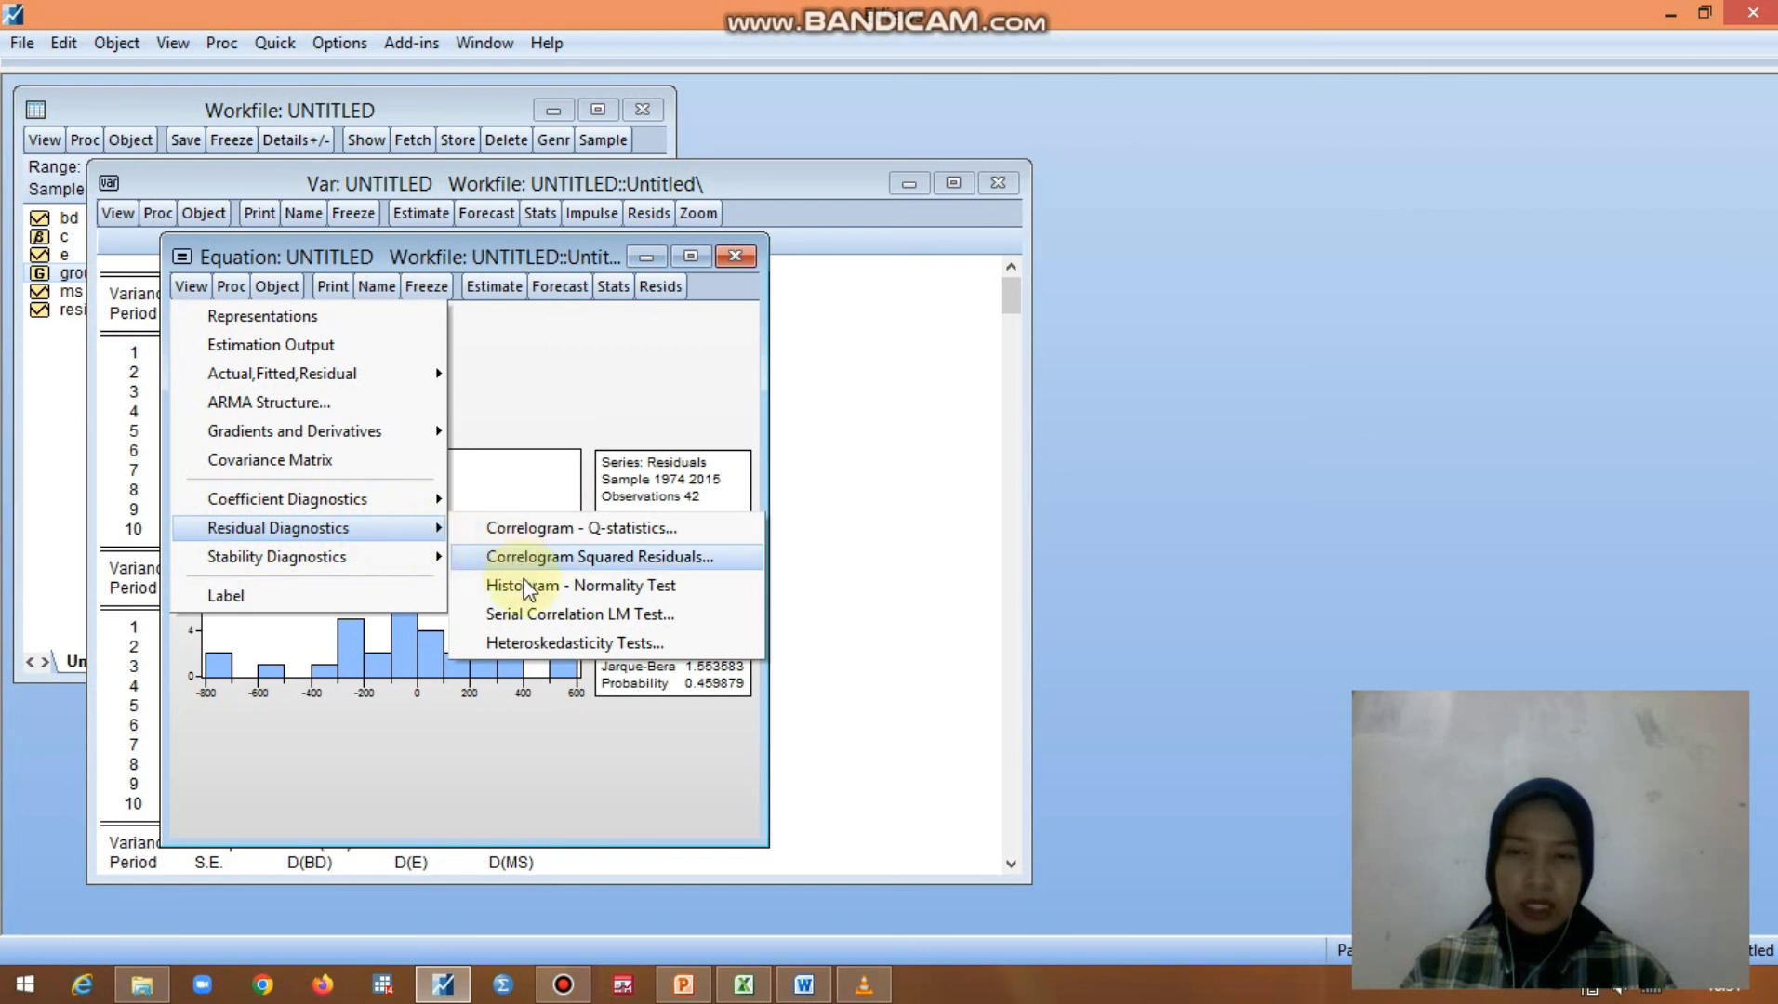
{"action": "left_click", "coordinate": [523, 641]}
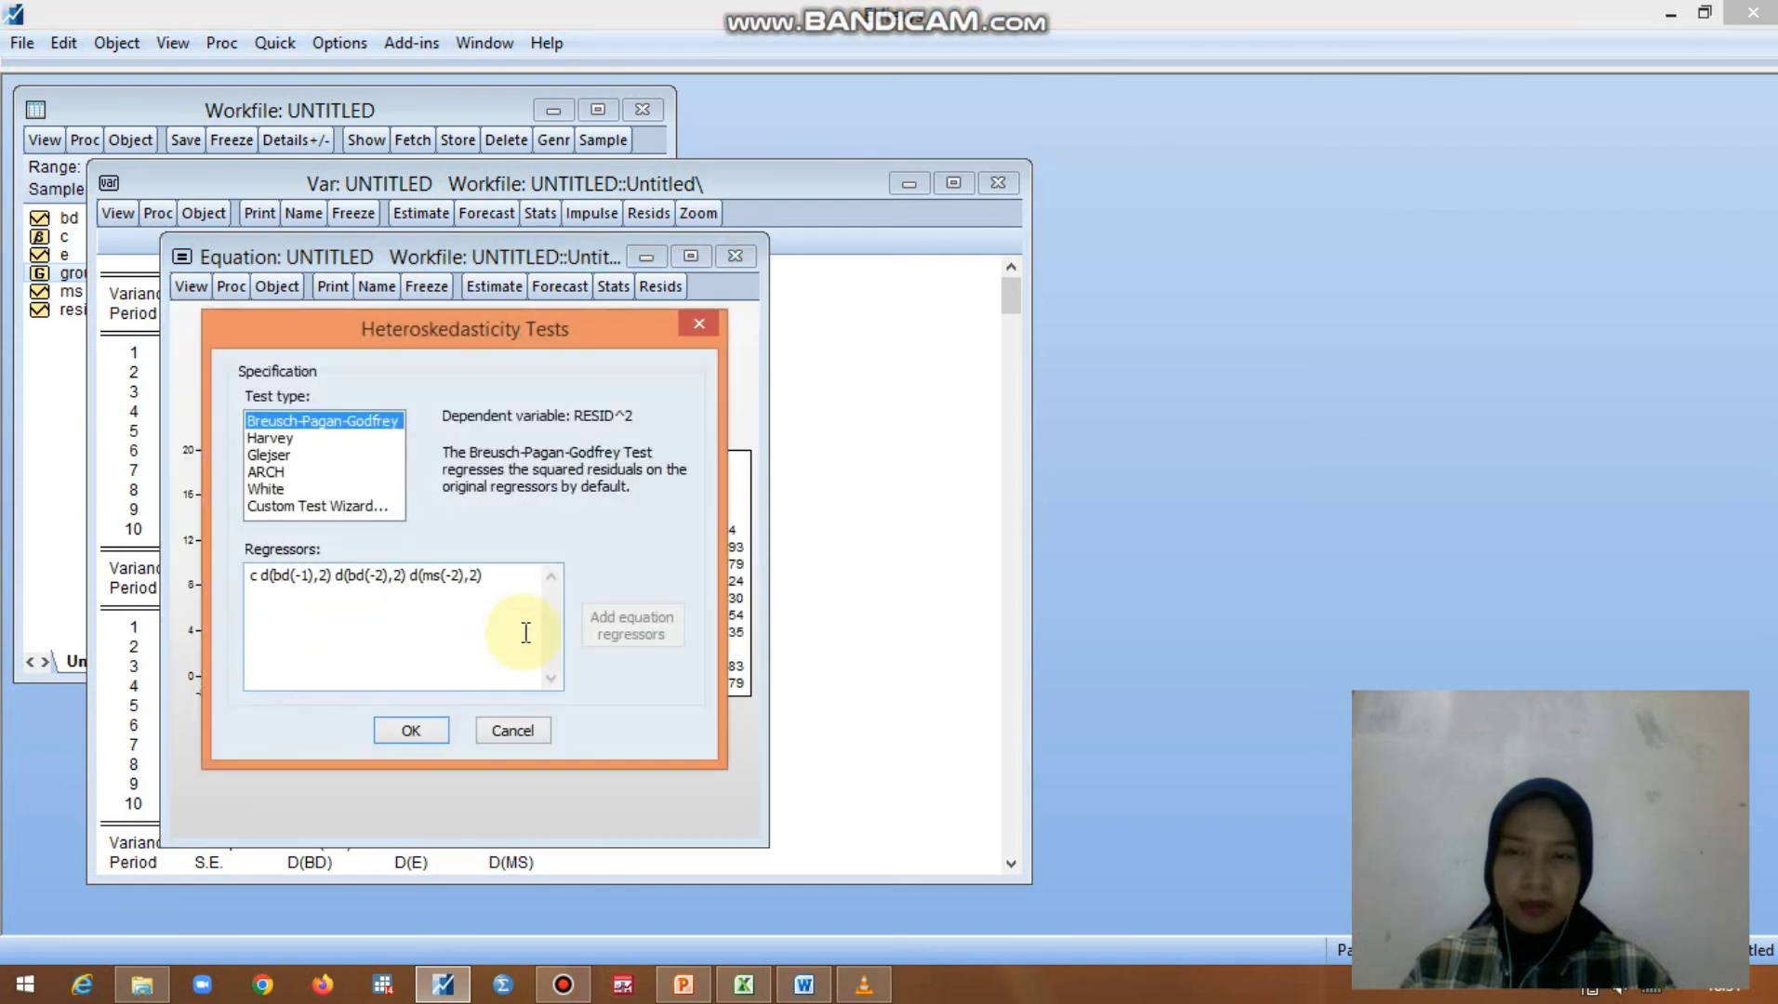
{"action": "left_click", "coordinate": [399, 734]}
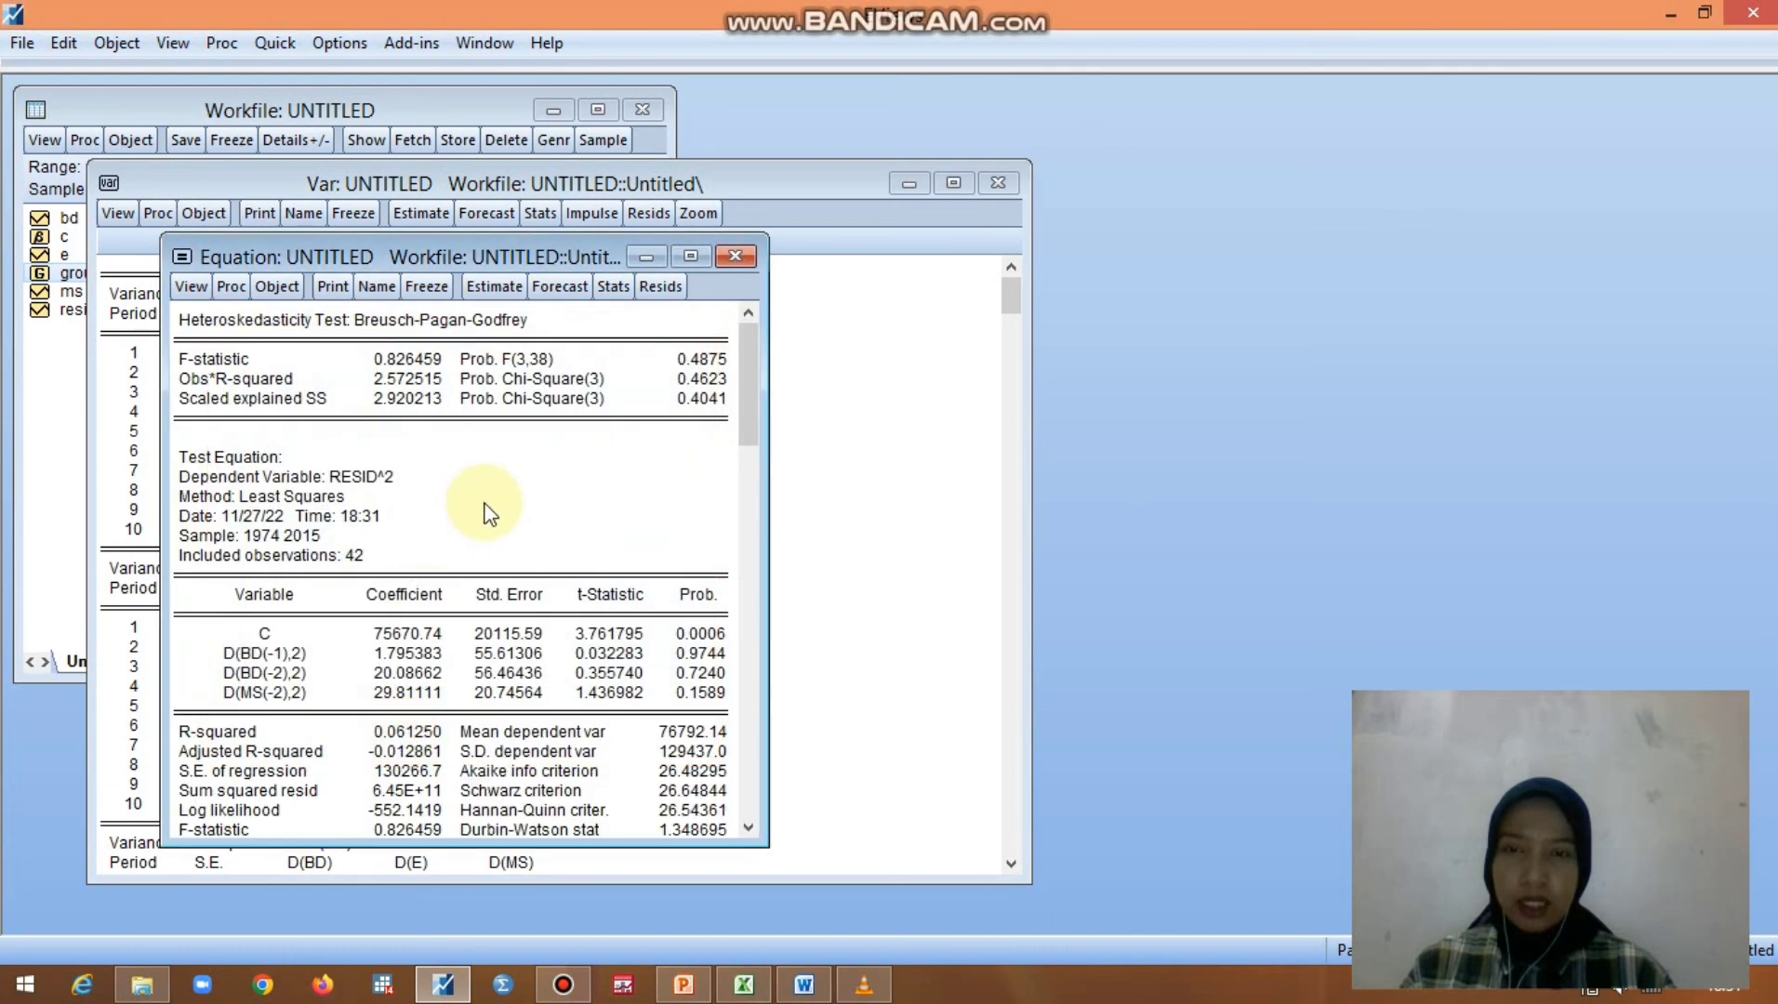